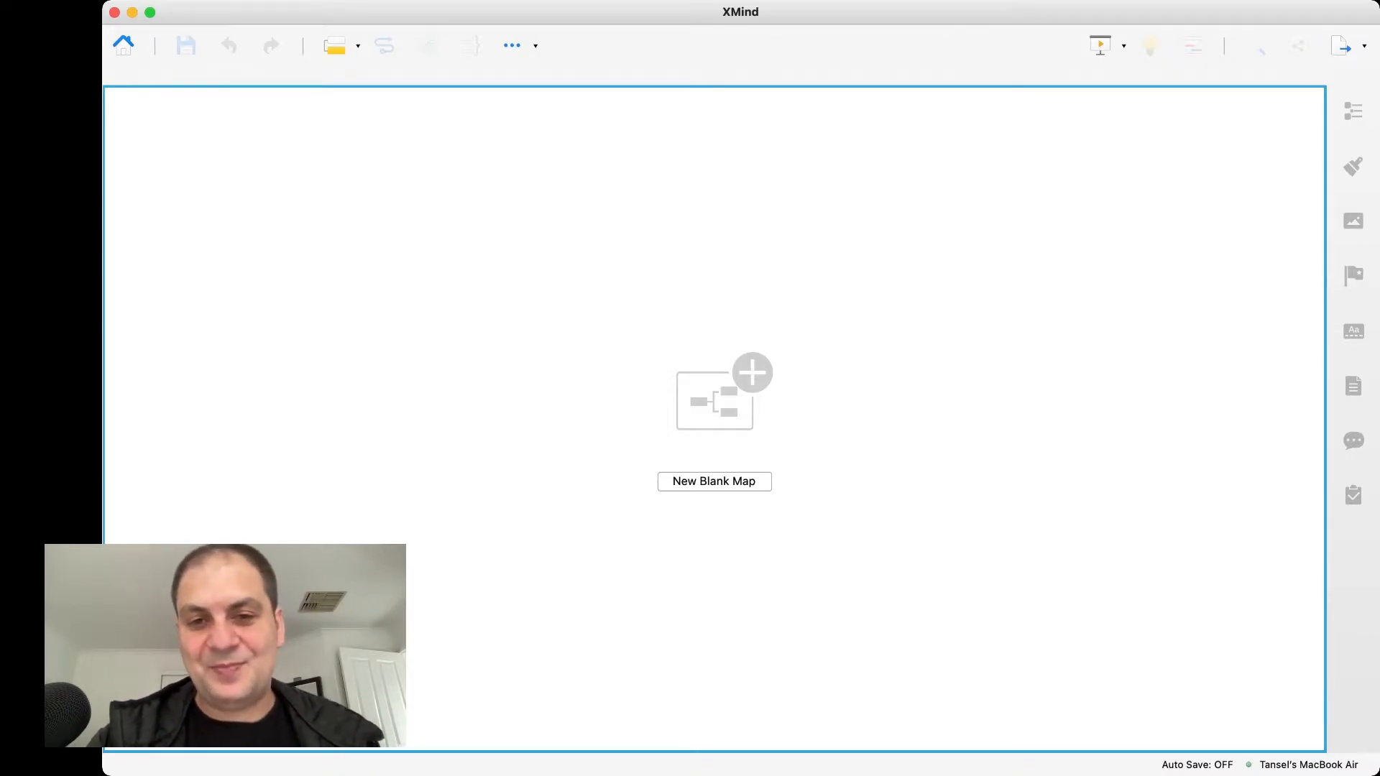
Create a new blank mind map and name its central topic "Goals".
key(super+n)
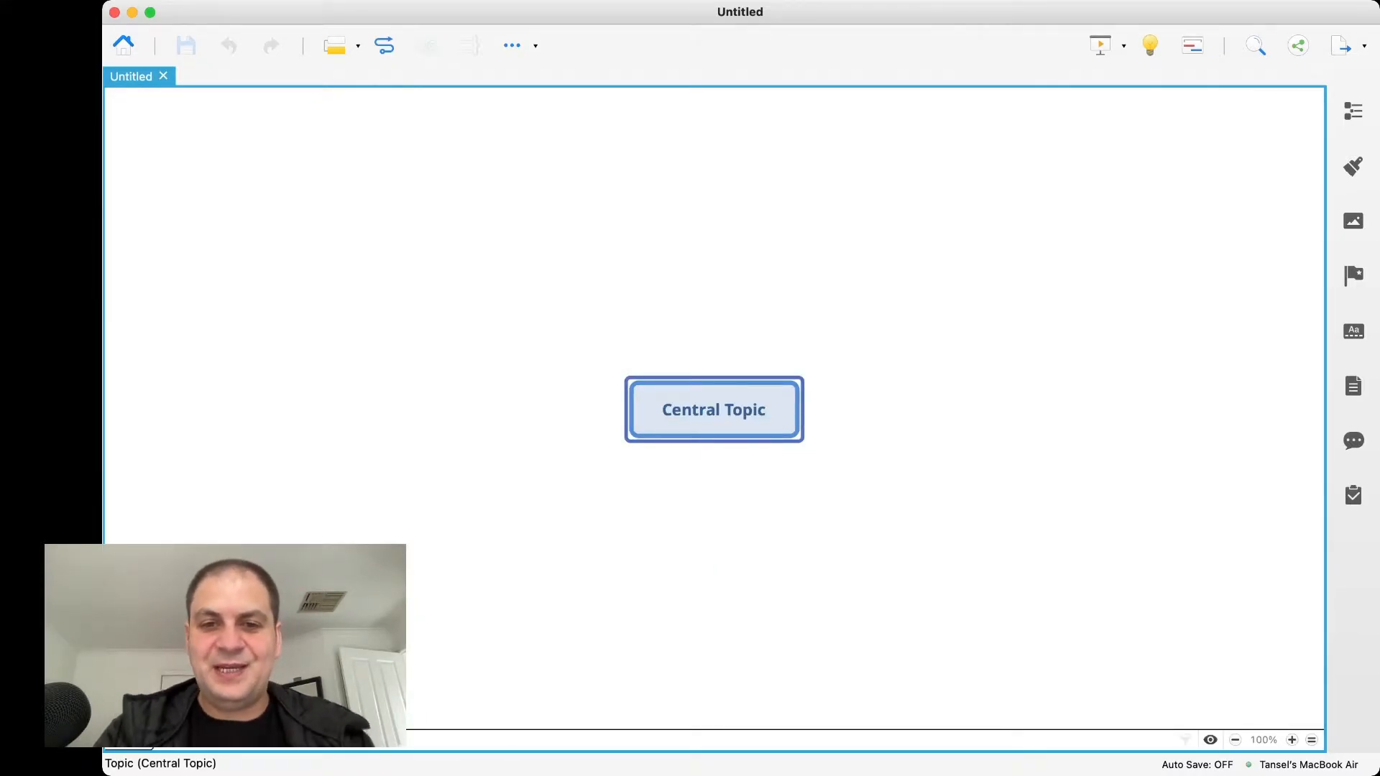
key(space)
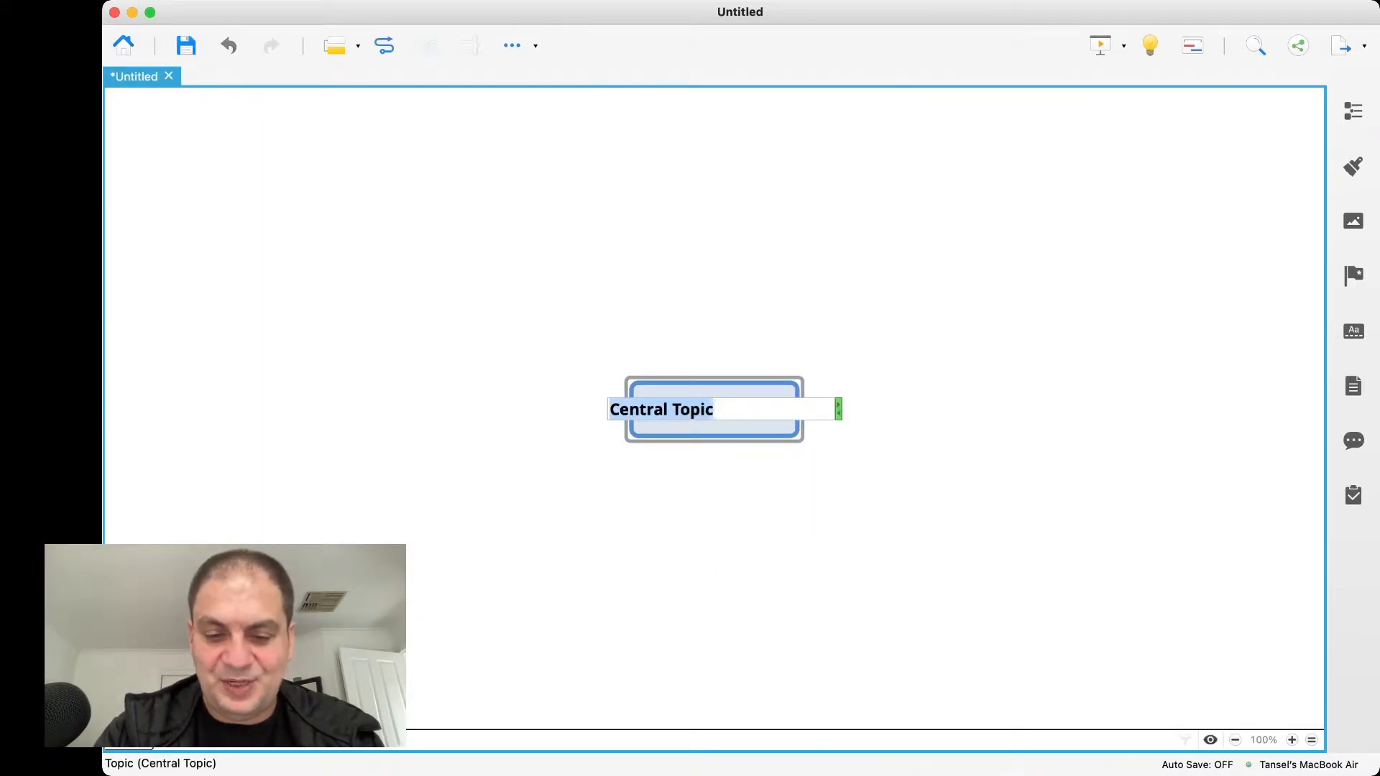
text(Goals)
key(Return)
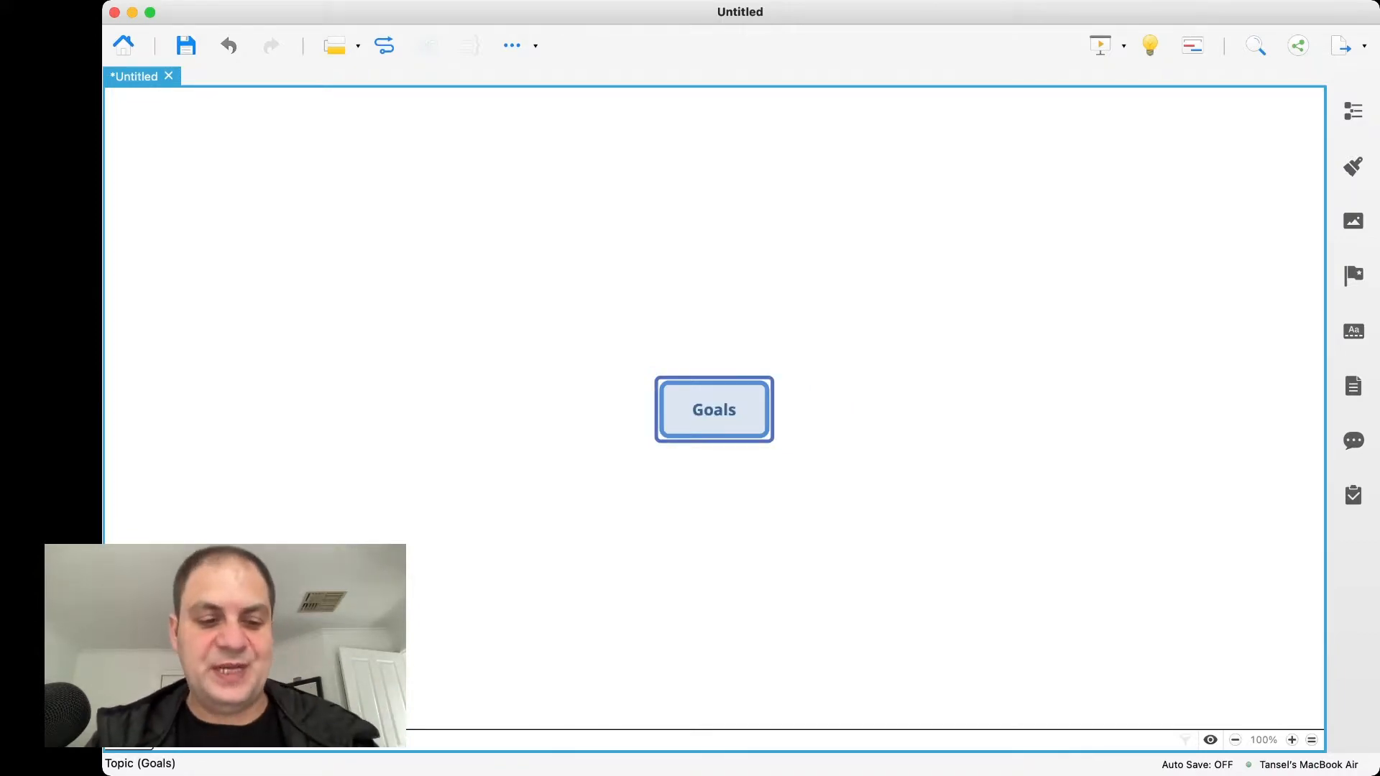
Add a main topic named "Better memory" to the Goals central topic.
key(Tab)
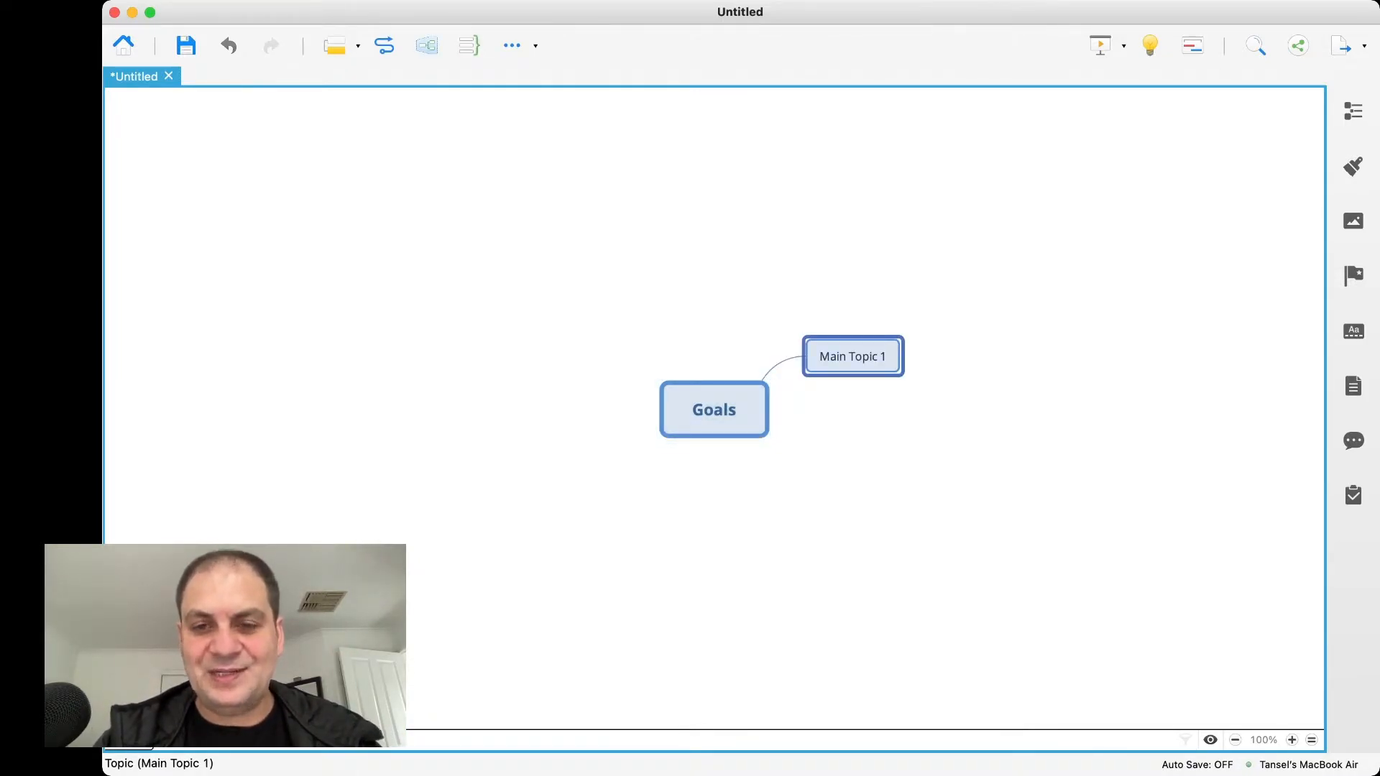
key(F2)
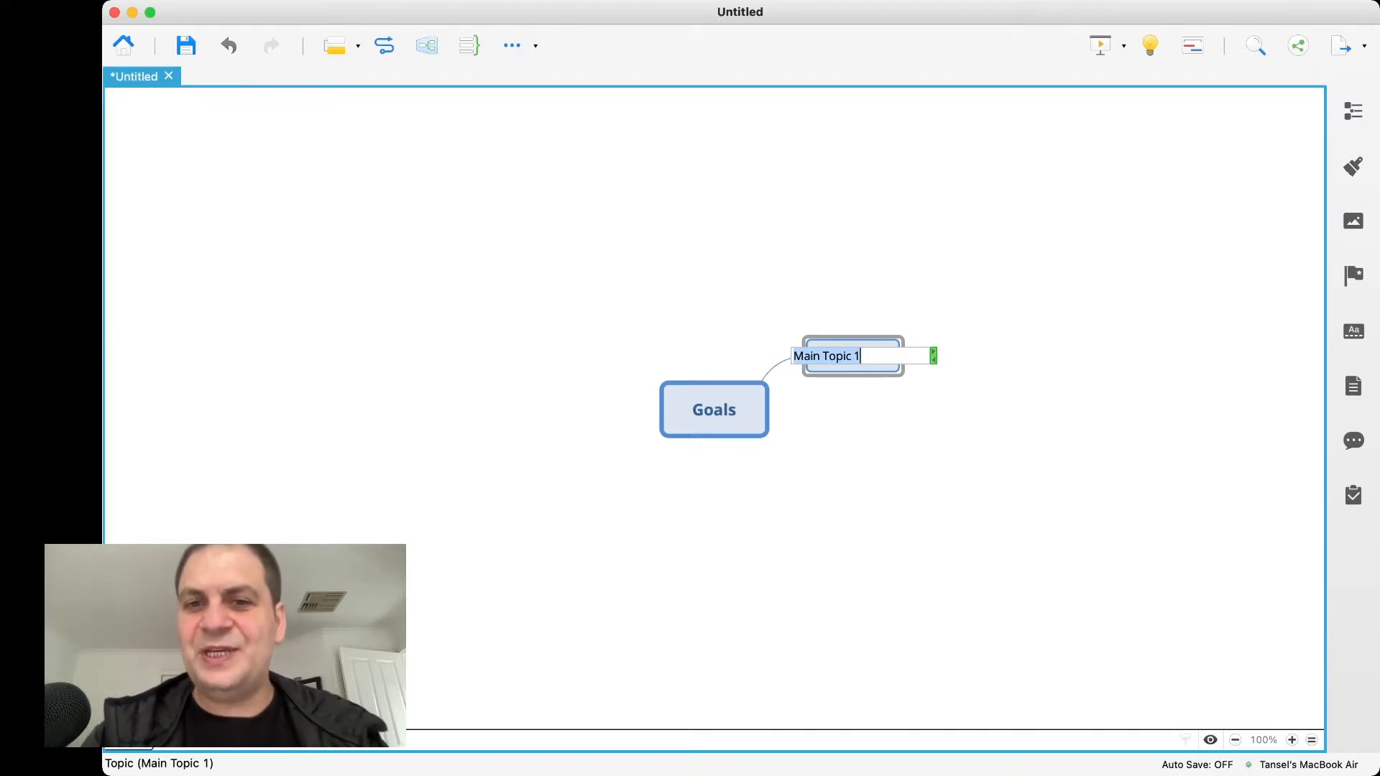
text(Better memory)
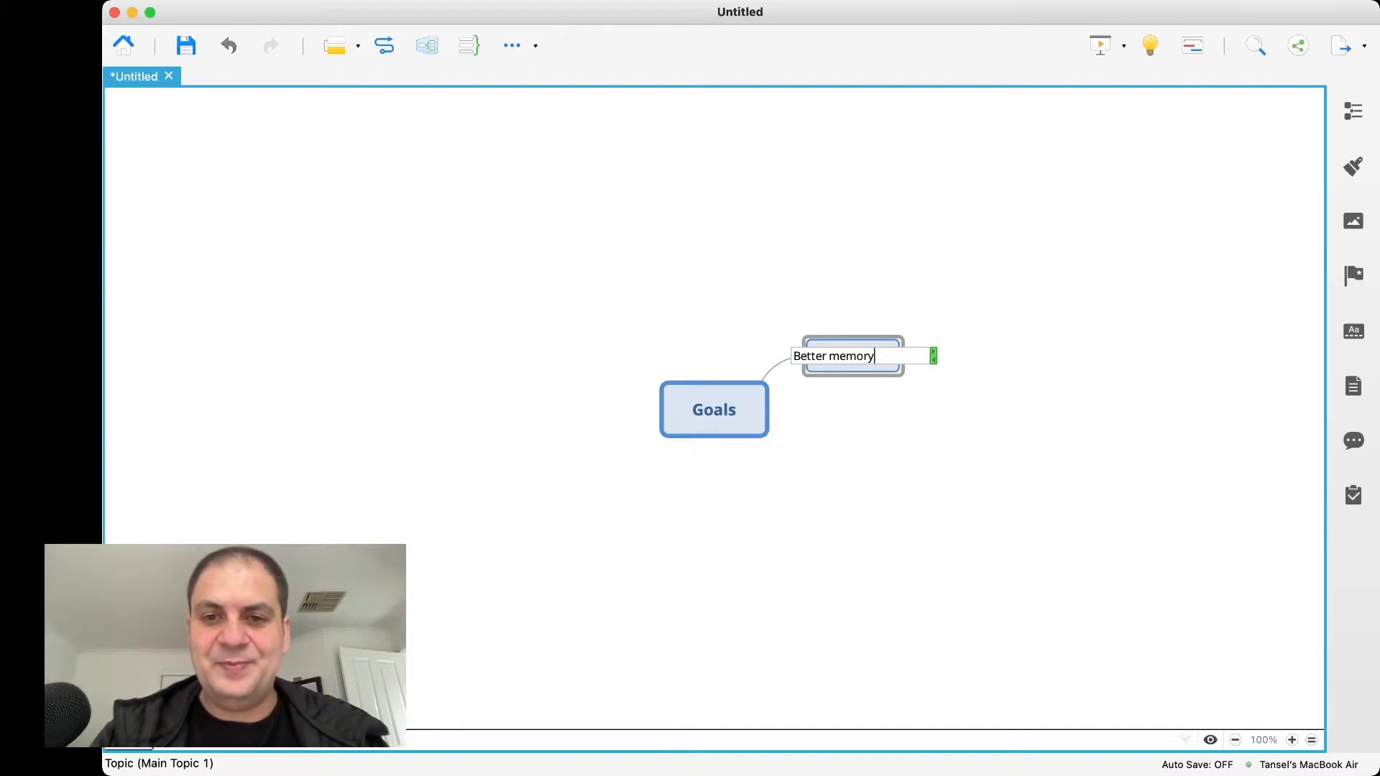
key(Return)
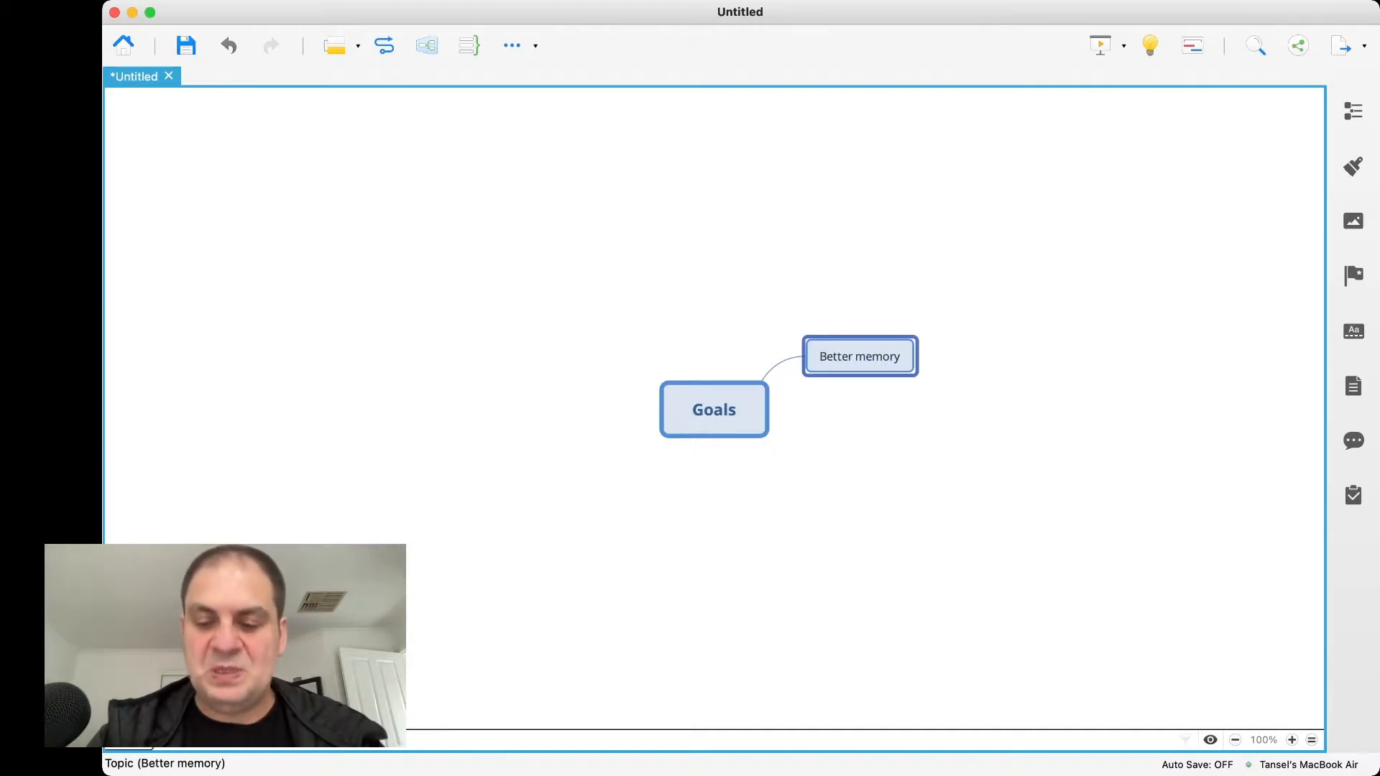
Add two more main topics to Goals, named "Read better" and "Speak in public".
key(Return)
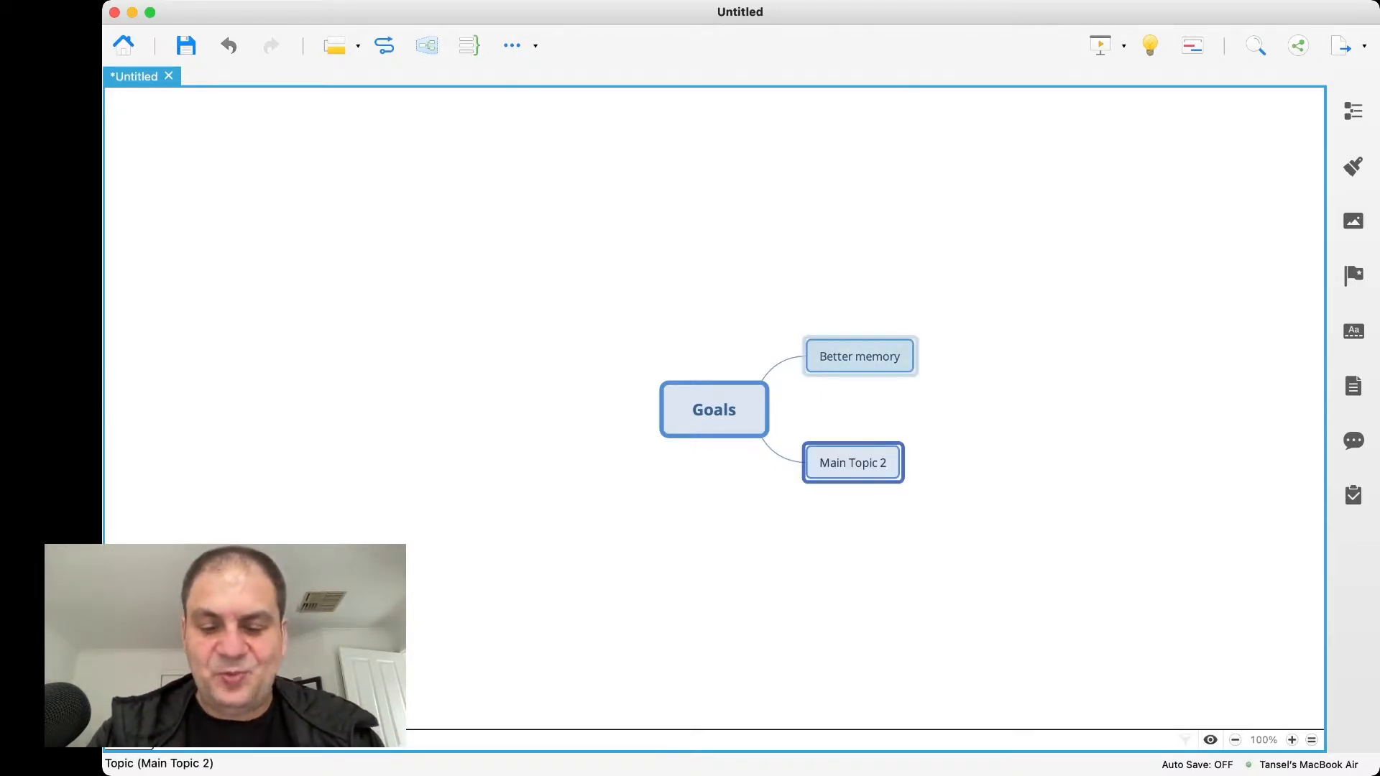
text(Read better)
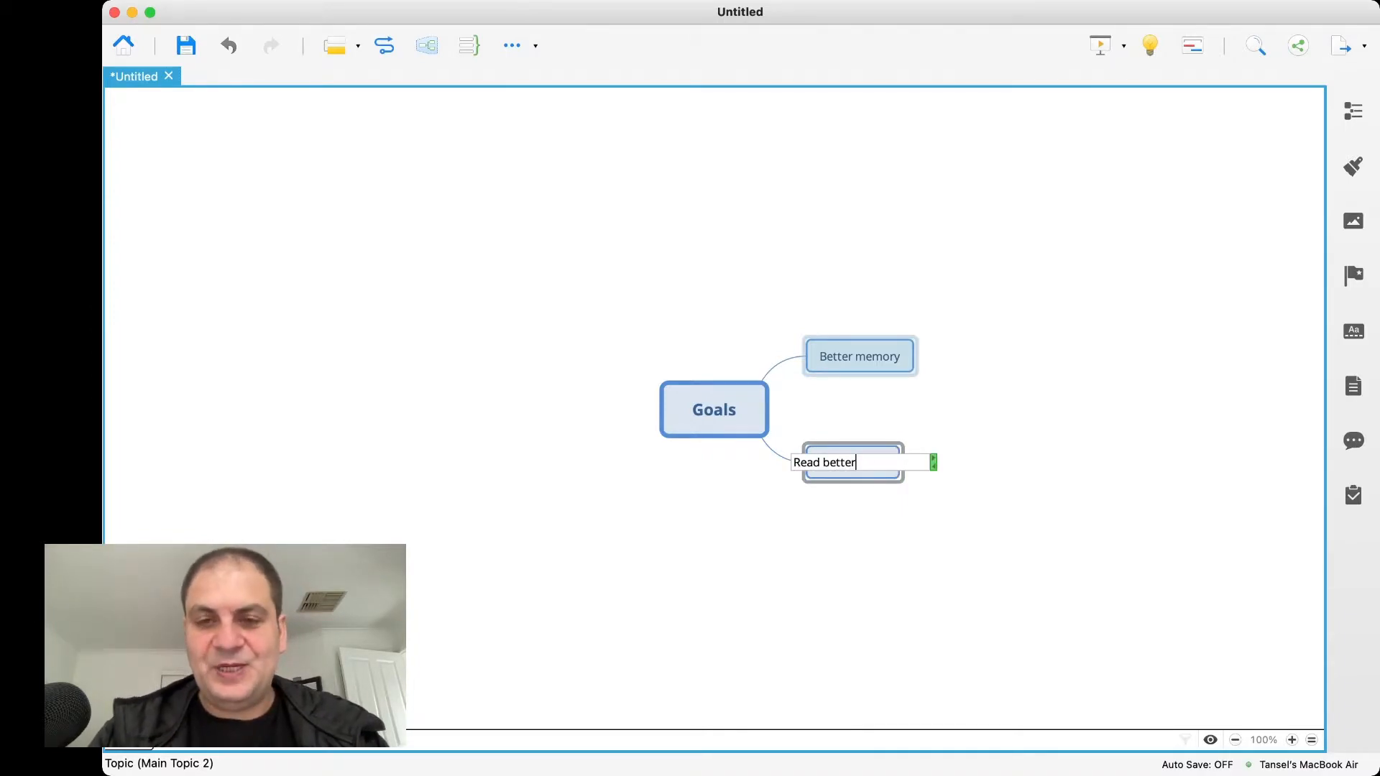
key(Return)
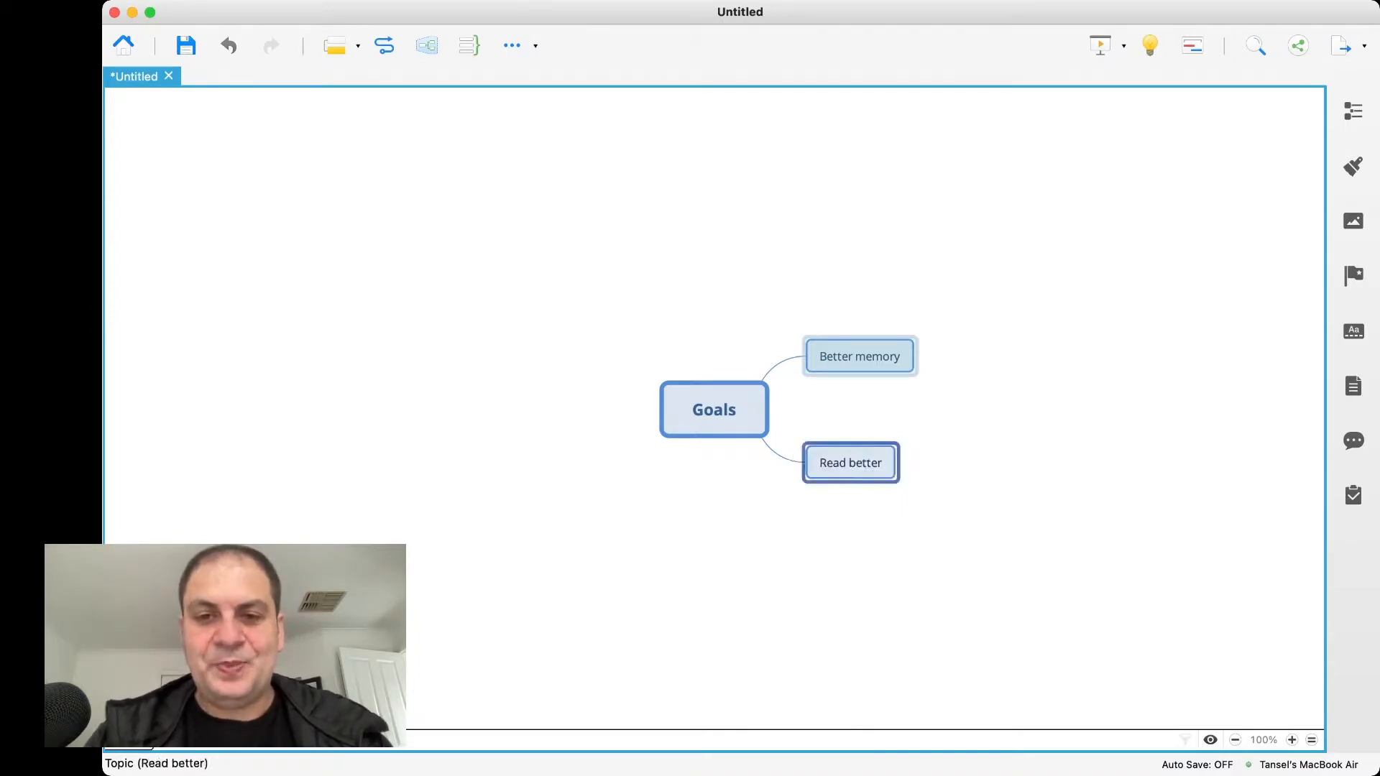
key(Return)
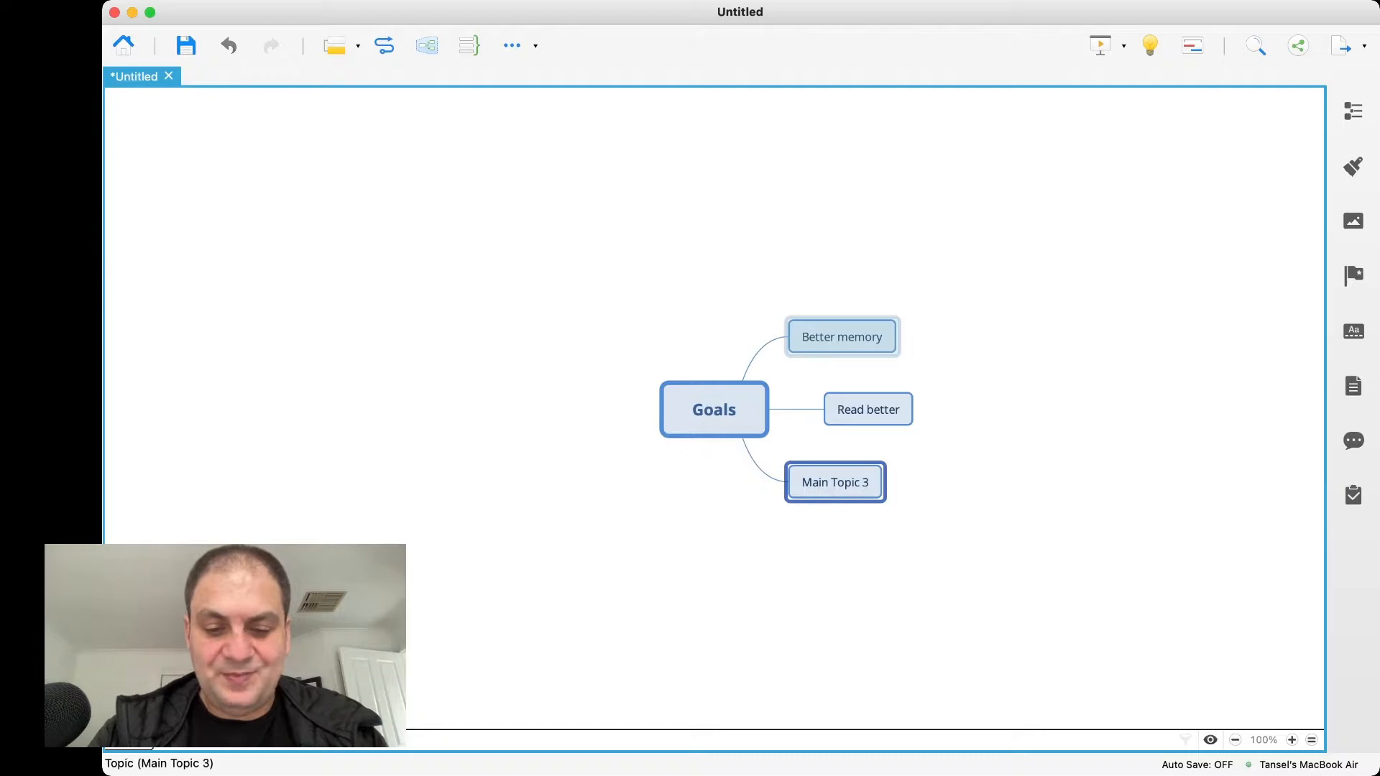
text(Speak in public)
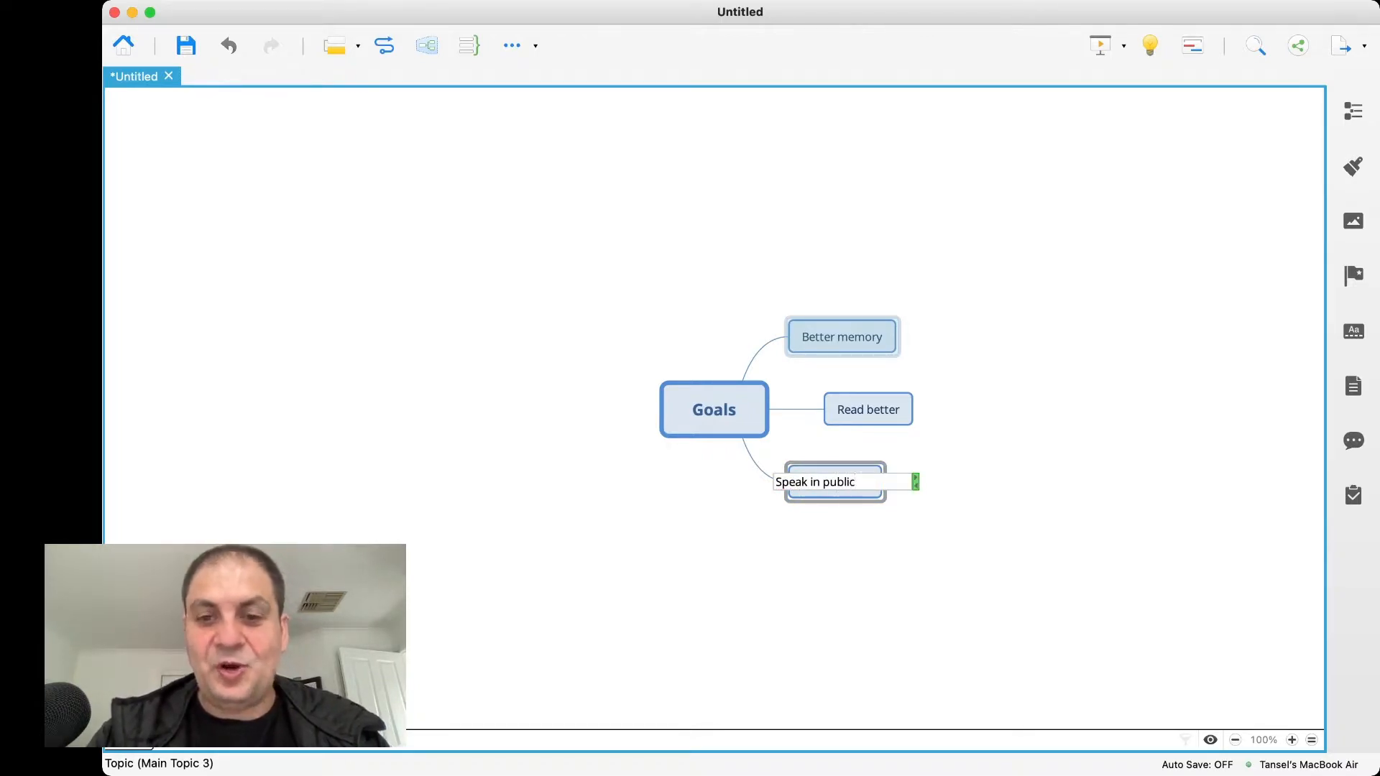
key(Return)
Add the main topics "Make money" and "Better relationships" to the Goals central topic.
key(Return)
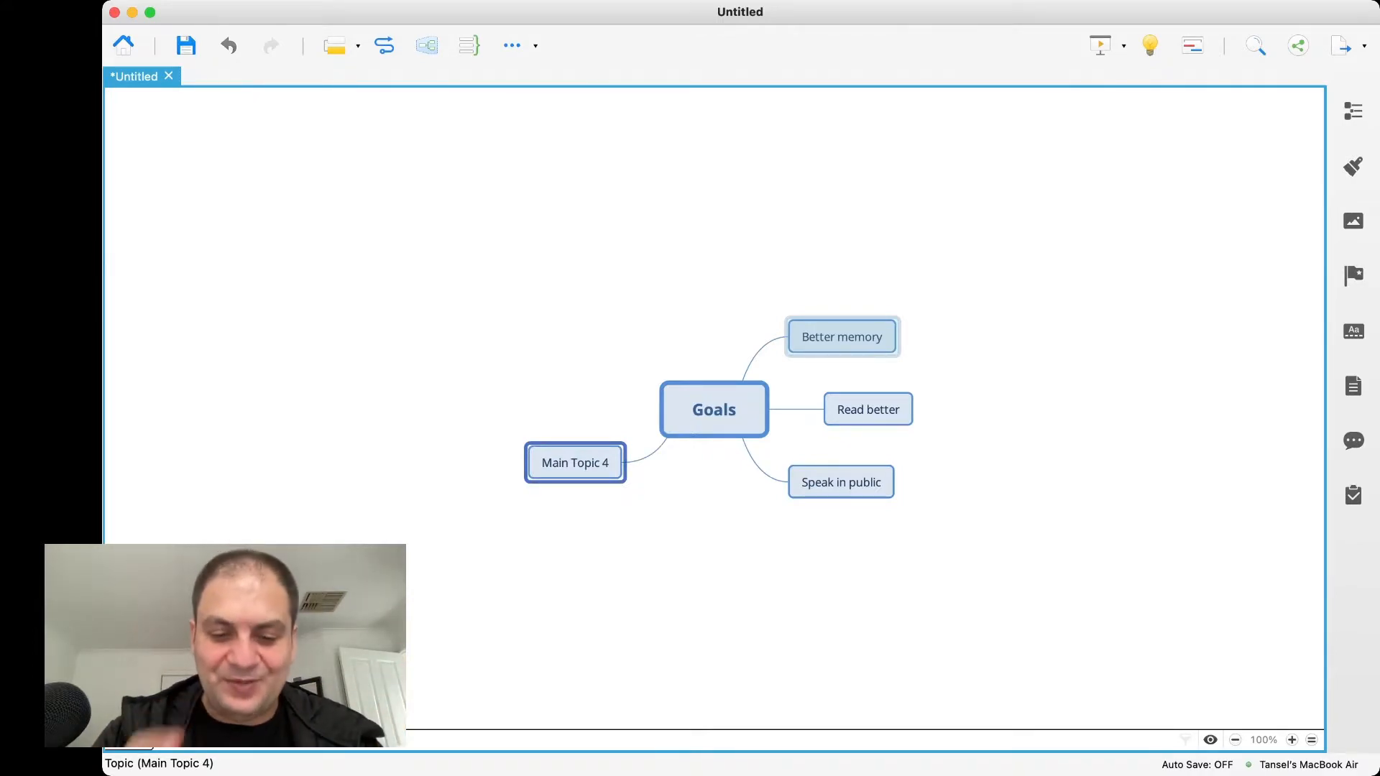
text(Make money)
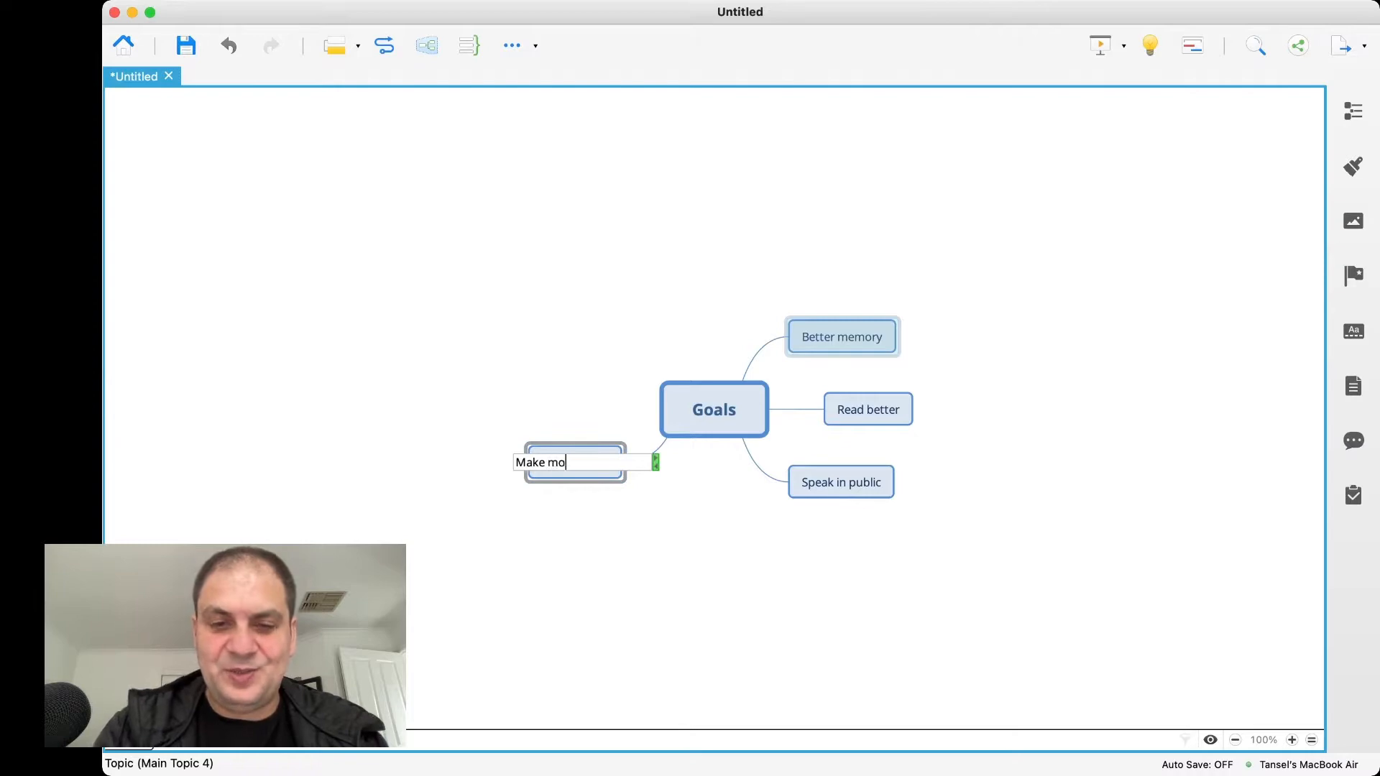
key(Return)
key(Return)
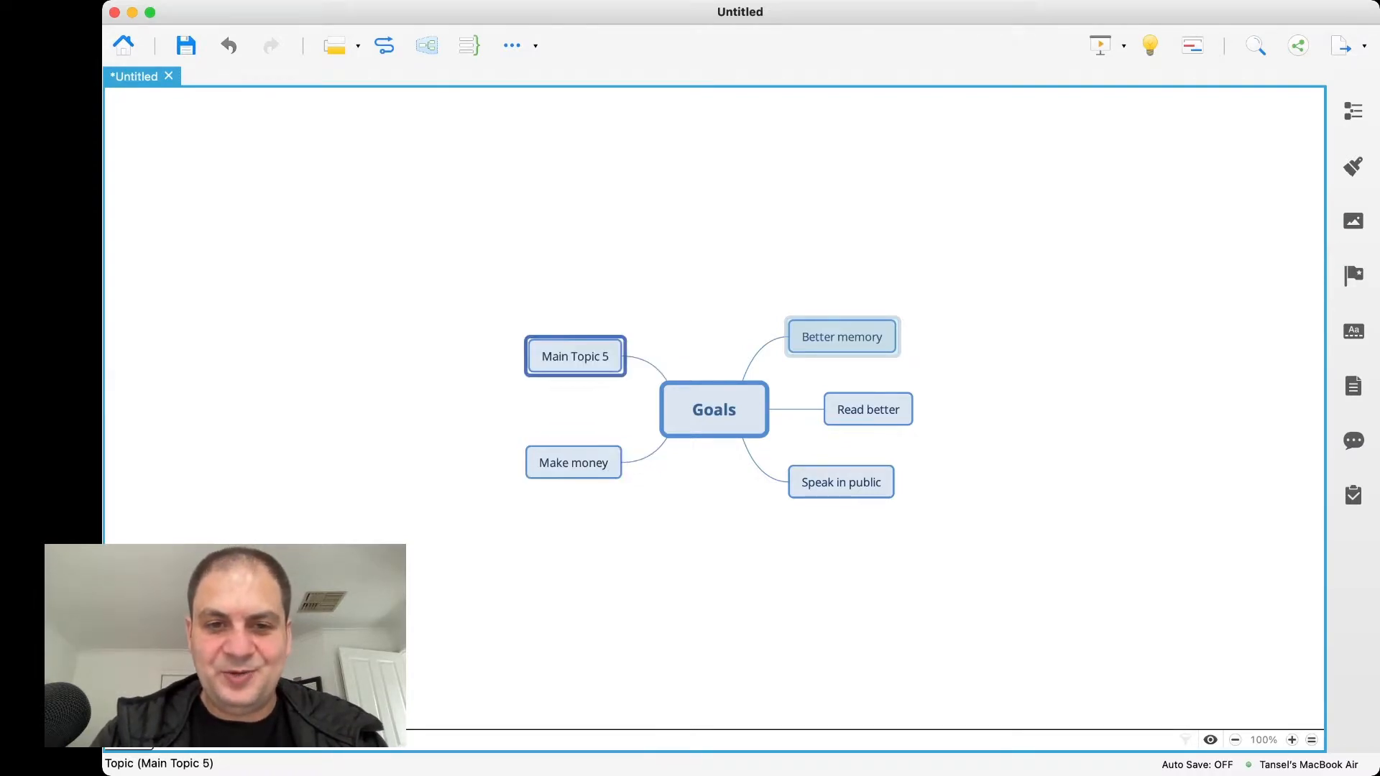
text(Better re)
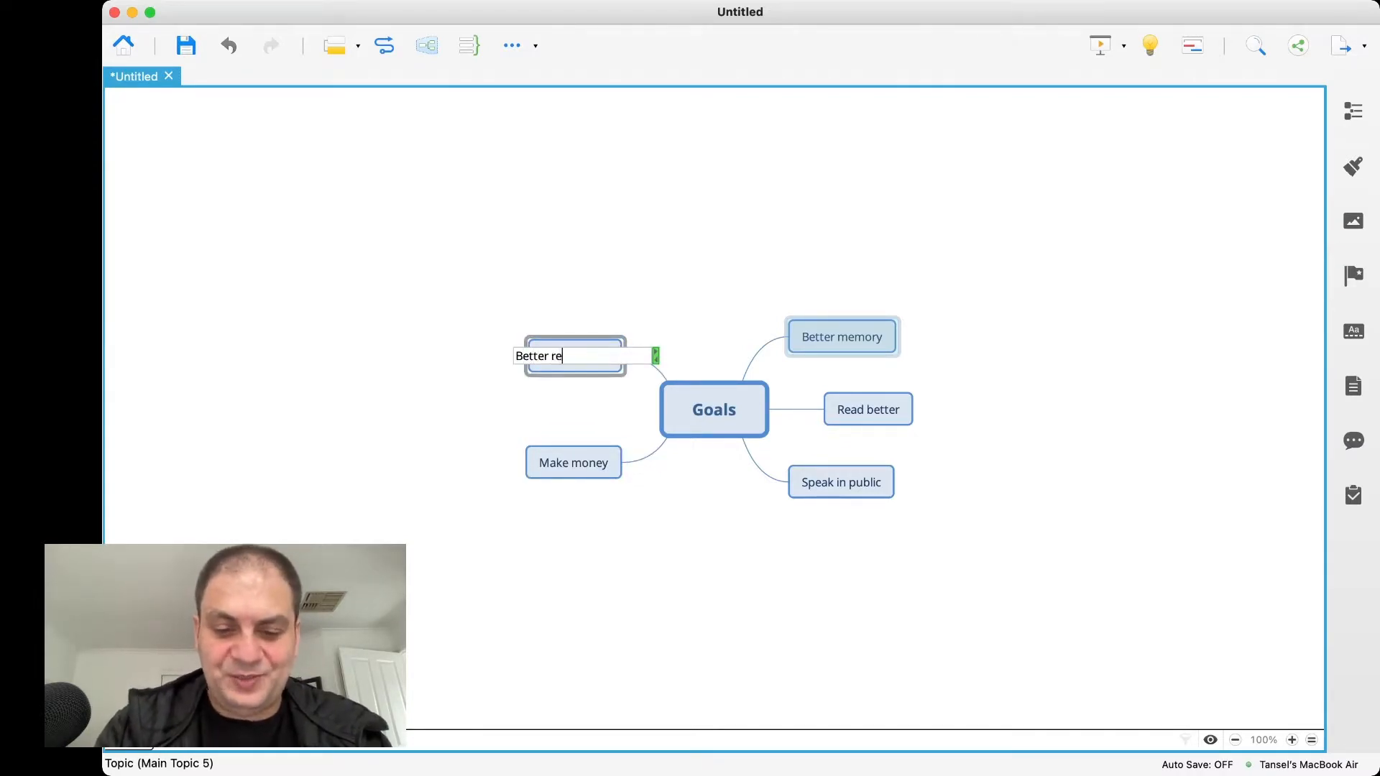
text(lationships)
key(Return)
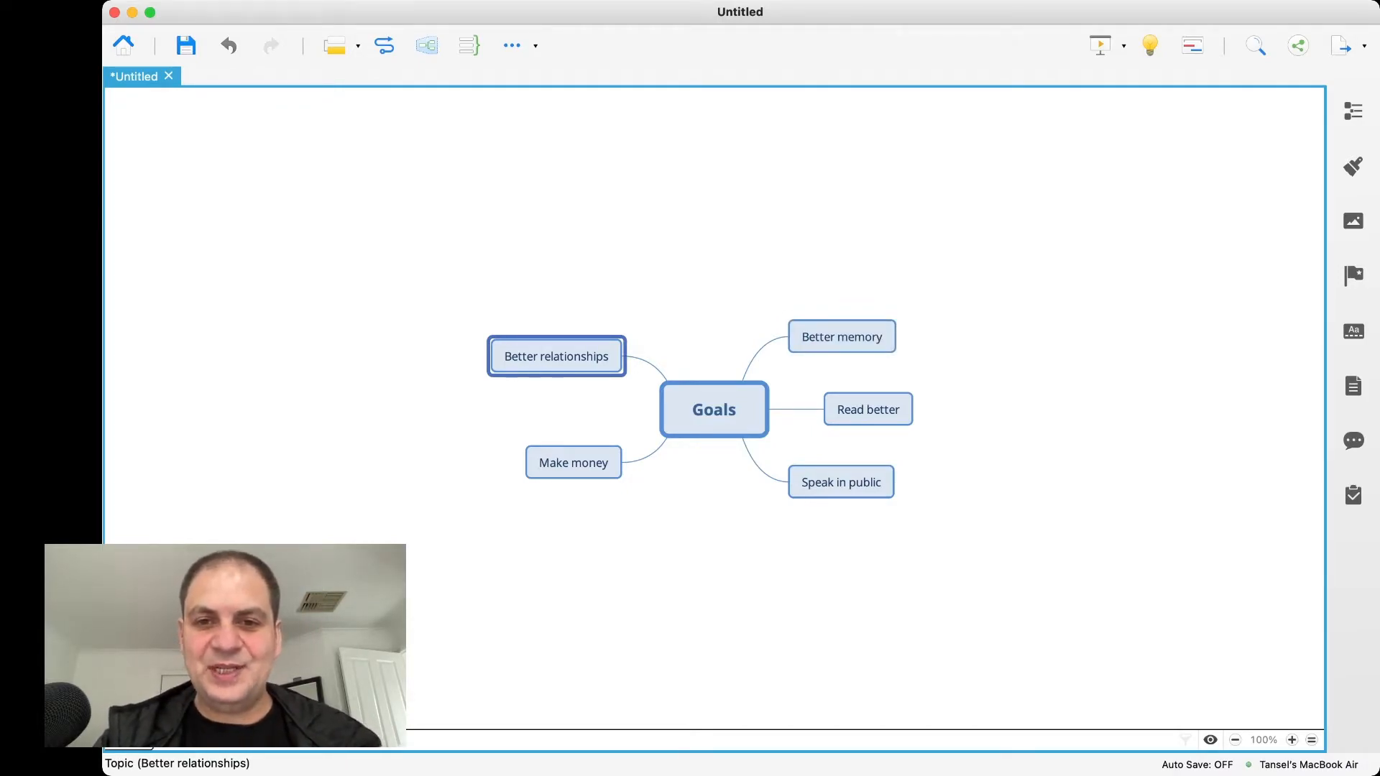
Add a first subtopic named "read" under the Better memory topic.
click(842, 337)
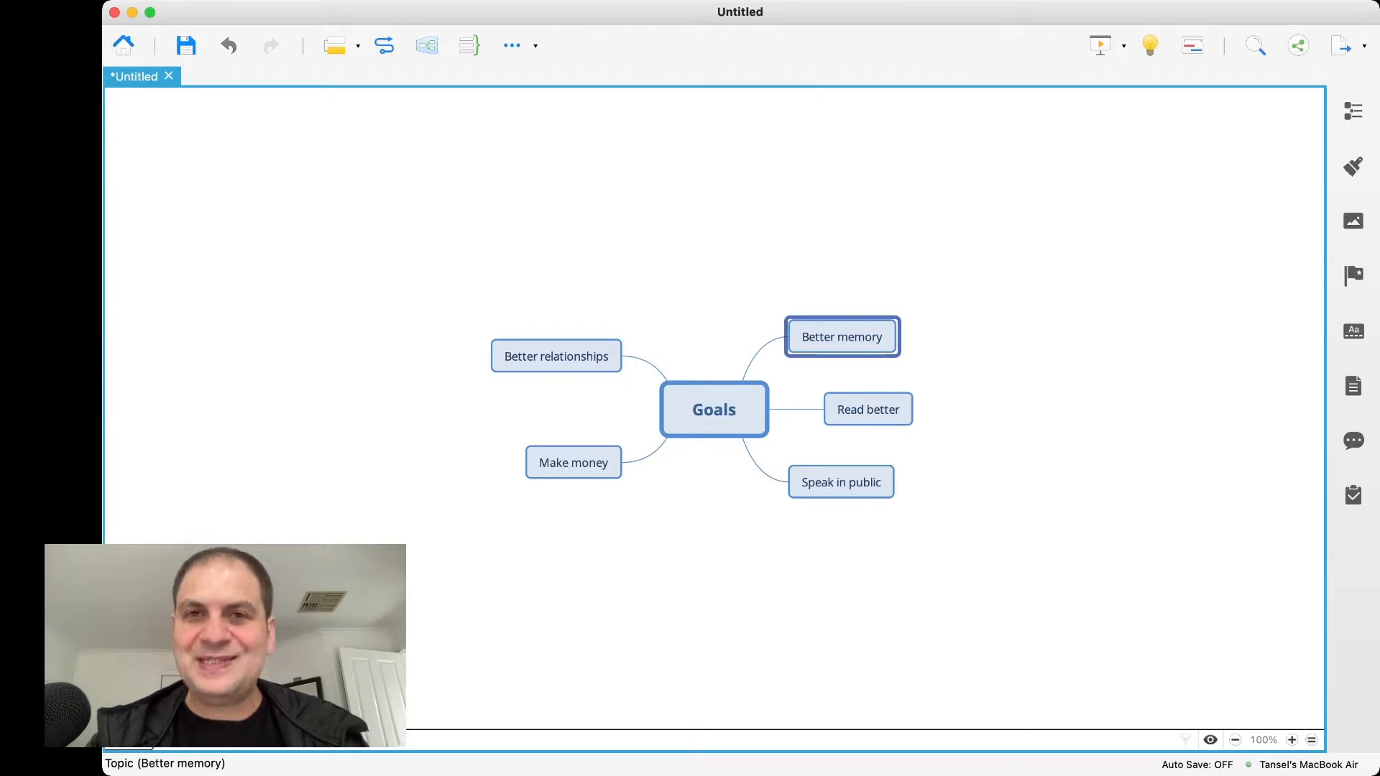
key(Tab)
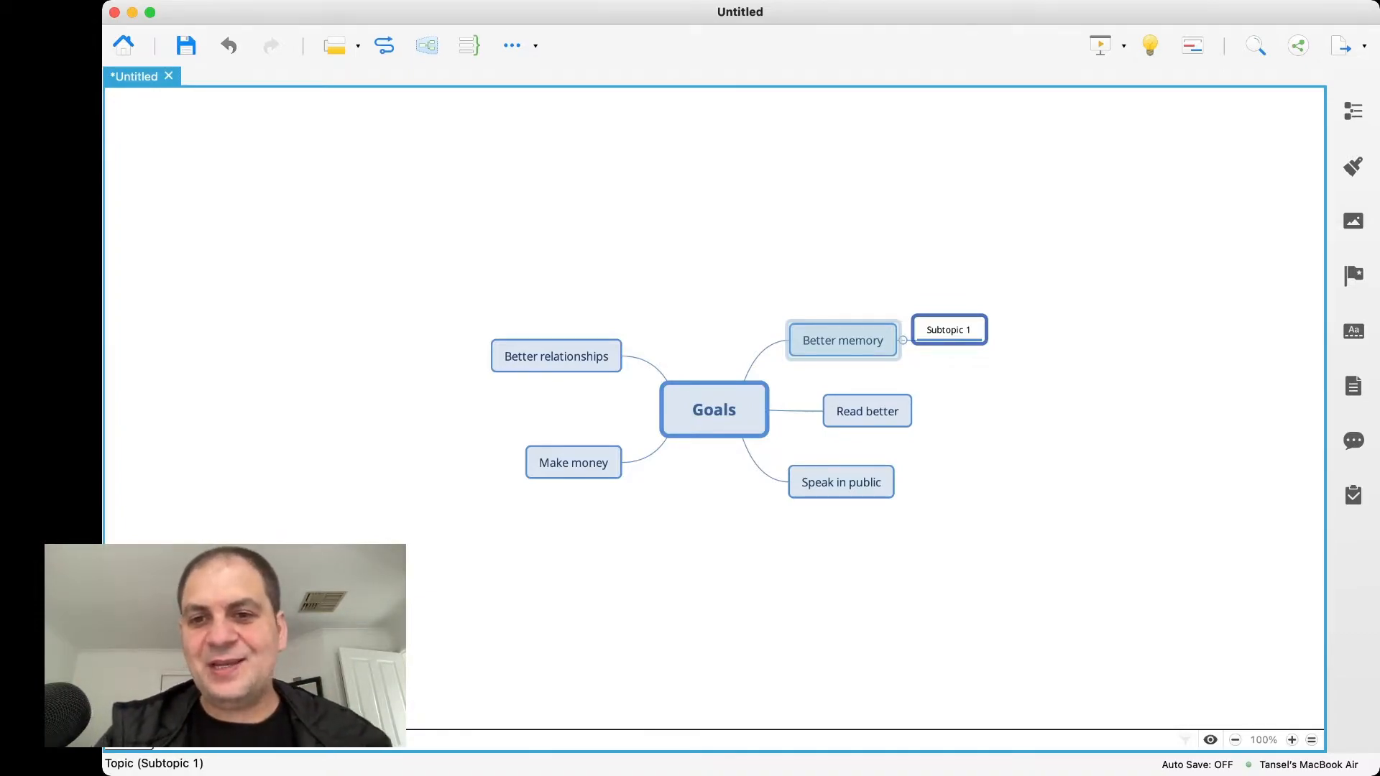
key(F2)
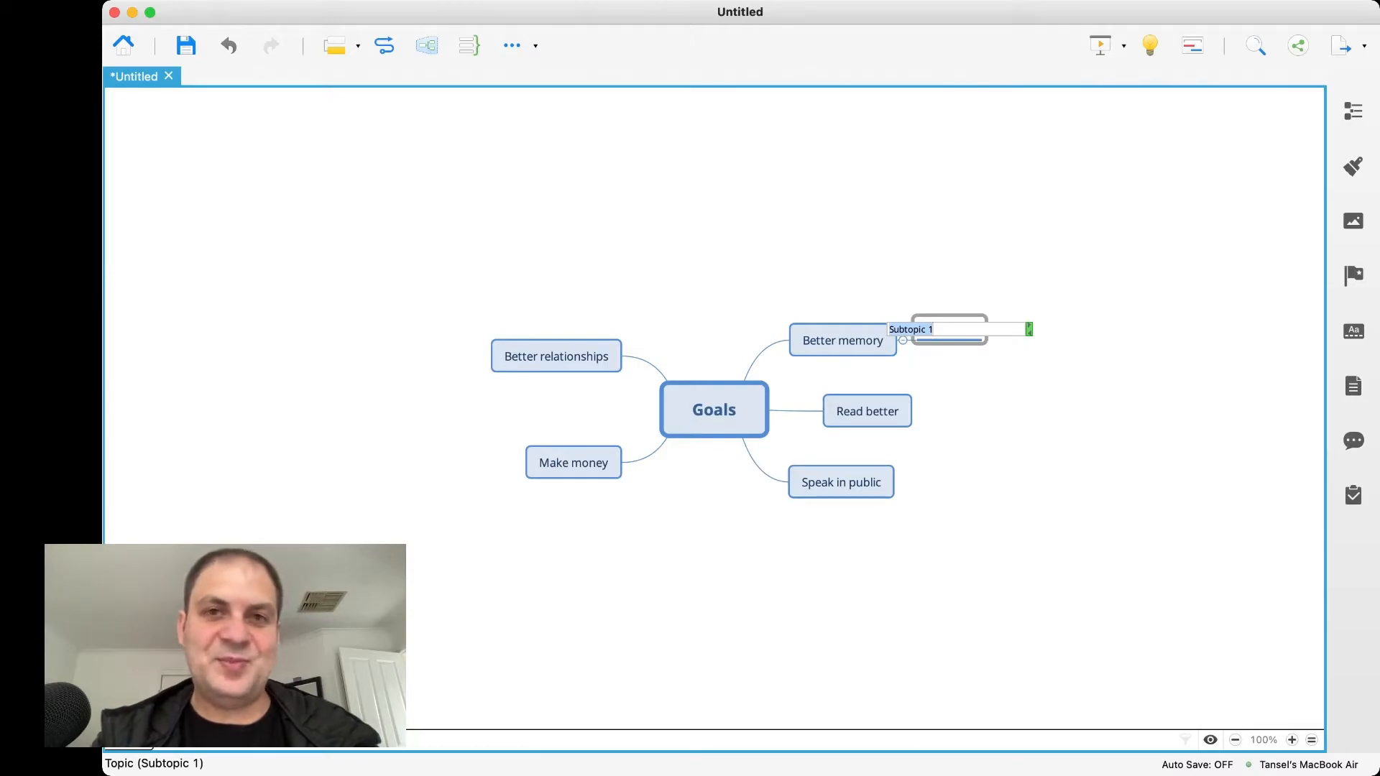
text(read)
key(Return)
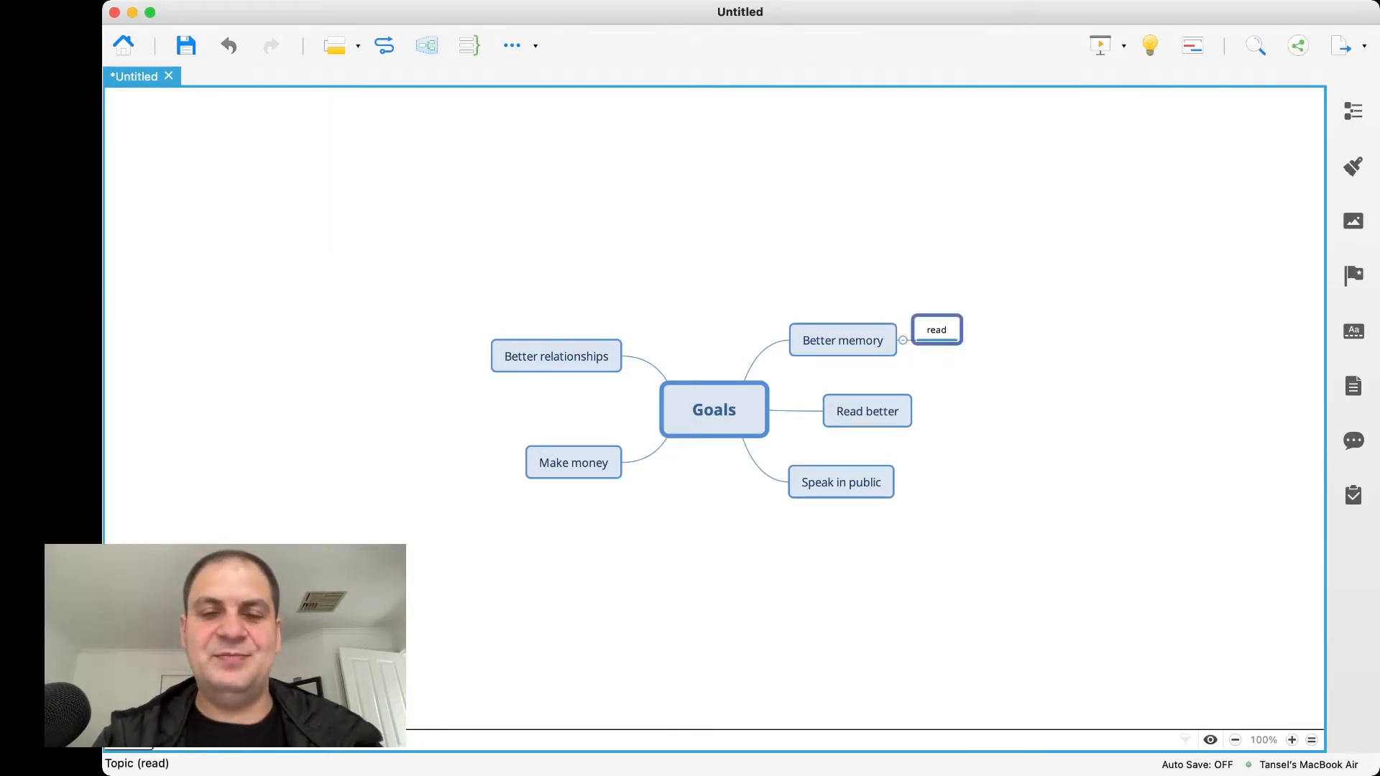
Add the subtopics "websites" and "watch youtube" under Better memory, following the "read" subtopic.
key(Return)
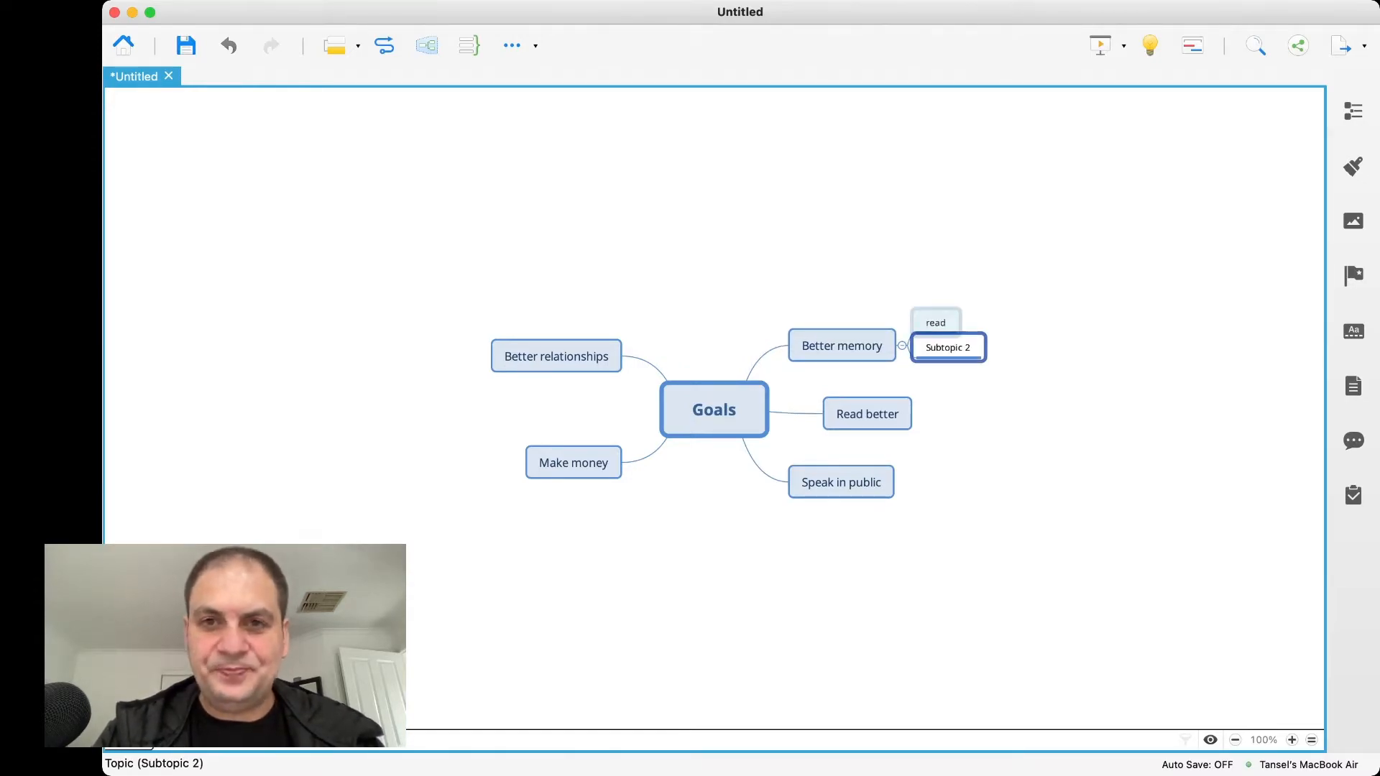
text(websites)
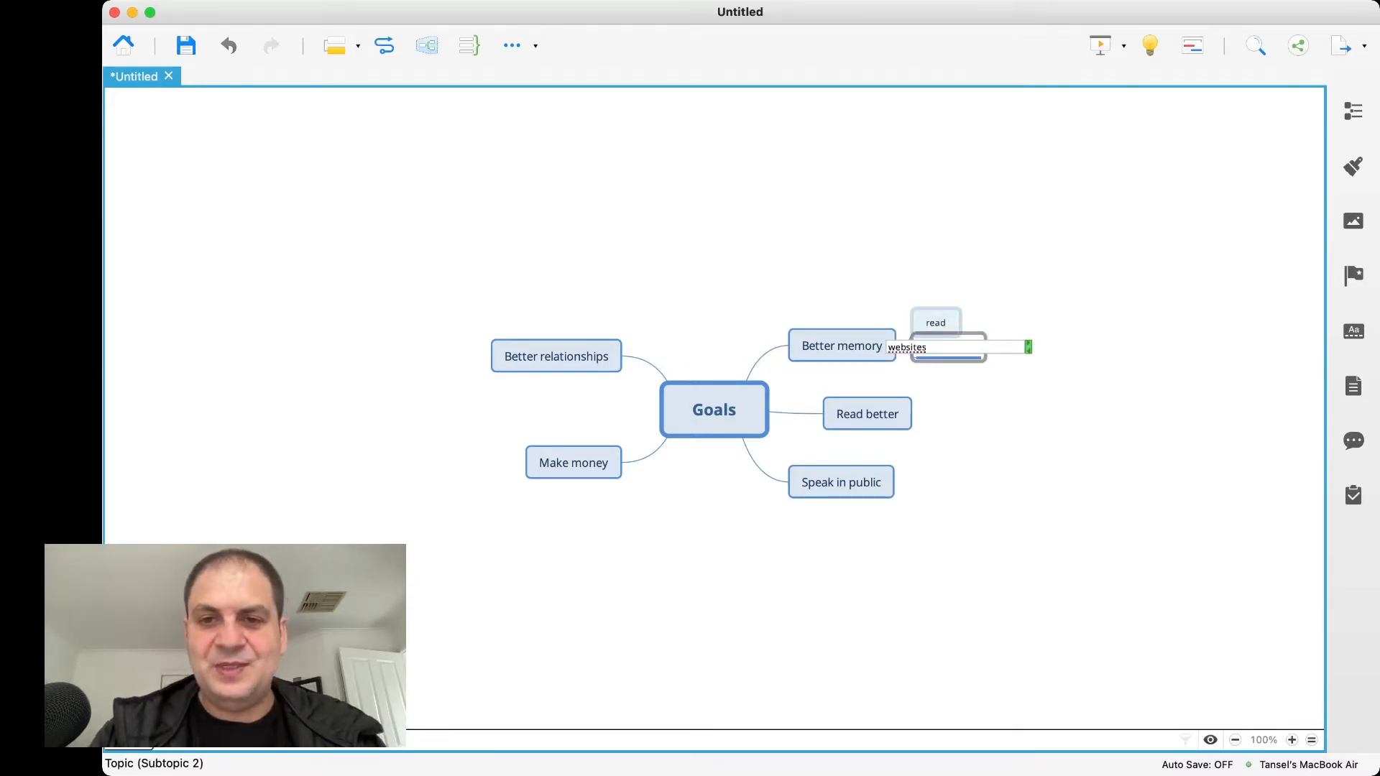
key(Return)
text(w)
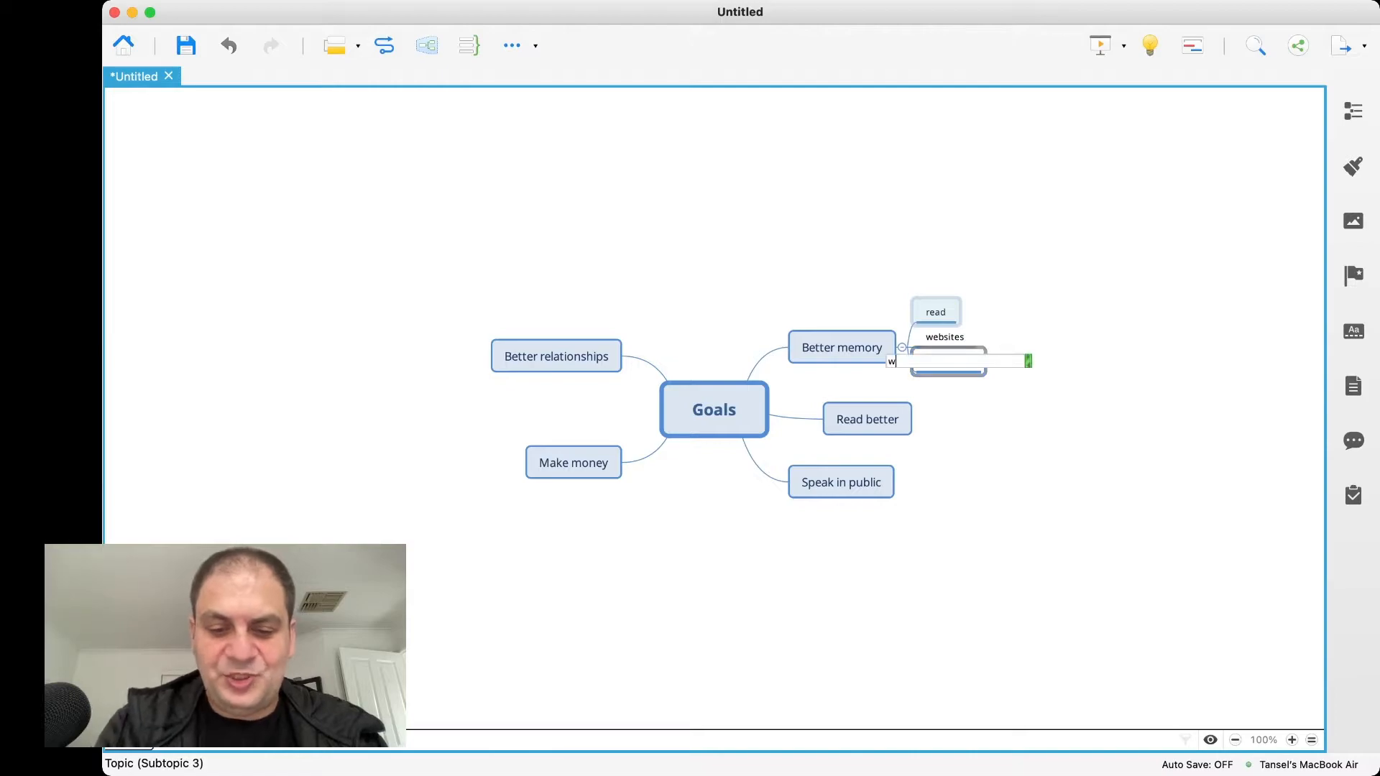
text(atch youtube)
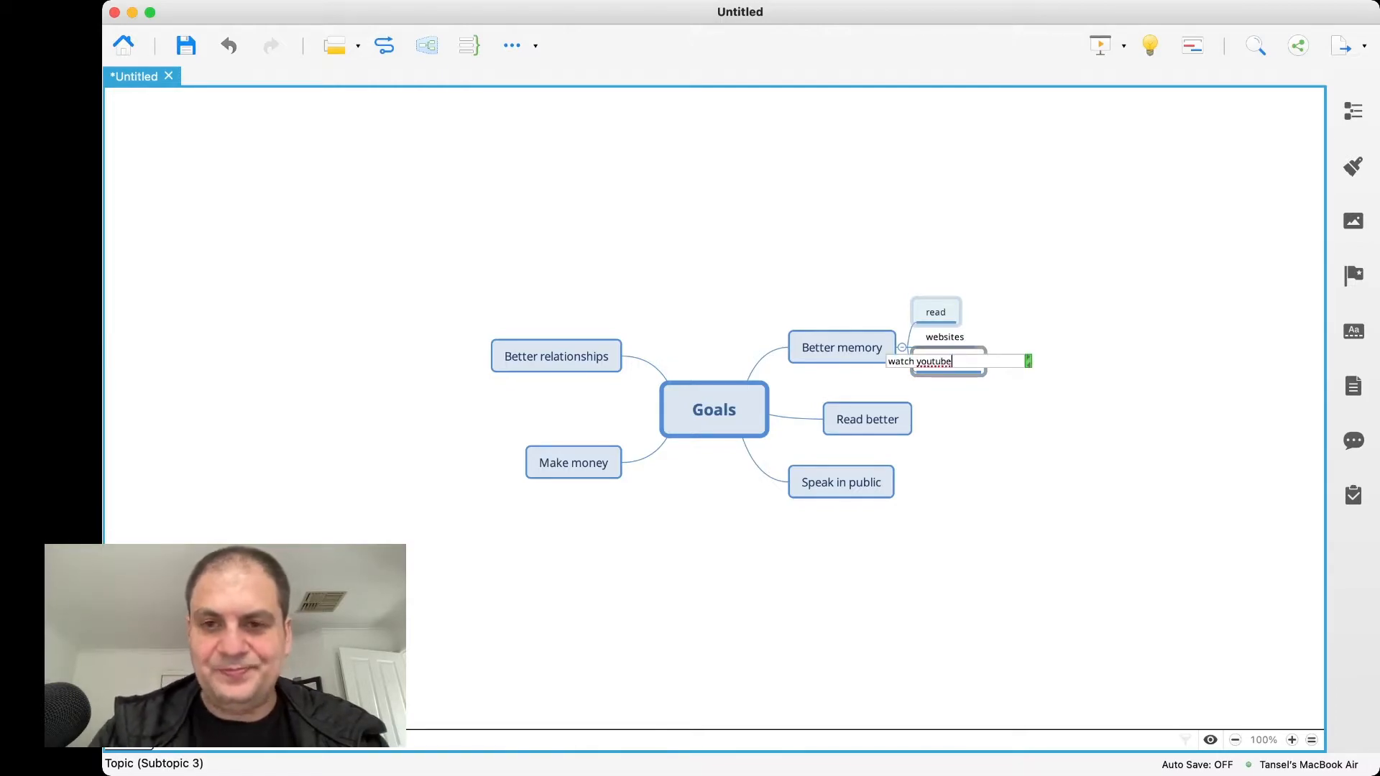
key(Return)
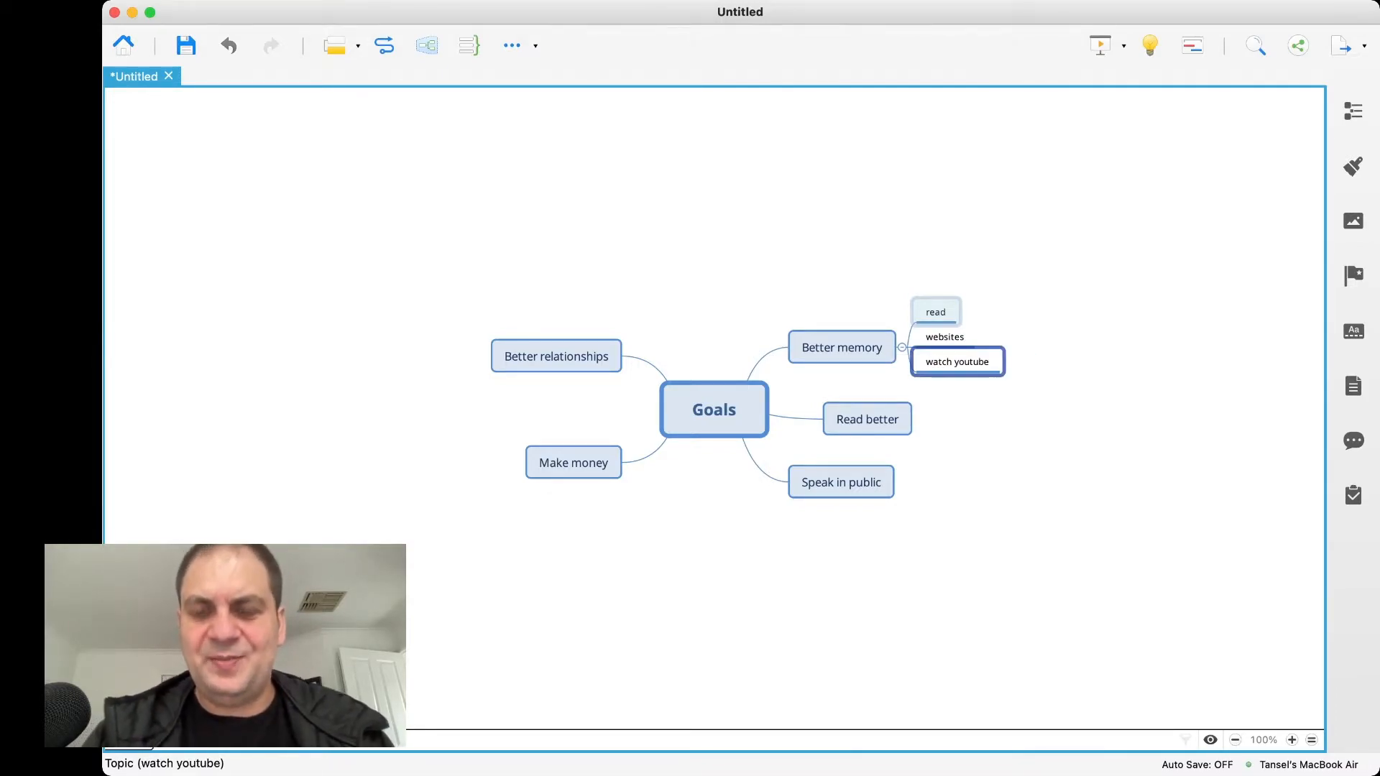
Add a subtopic under Better memory for the presenter's website, using the presenter's first name followed by "website".
key(Return)
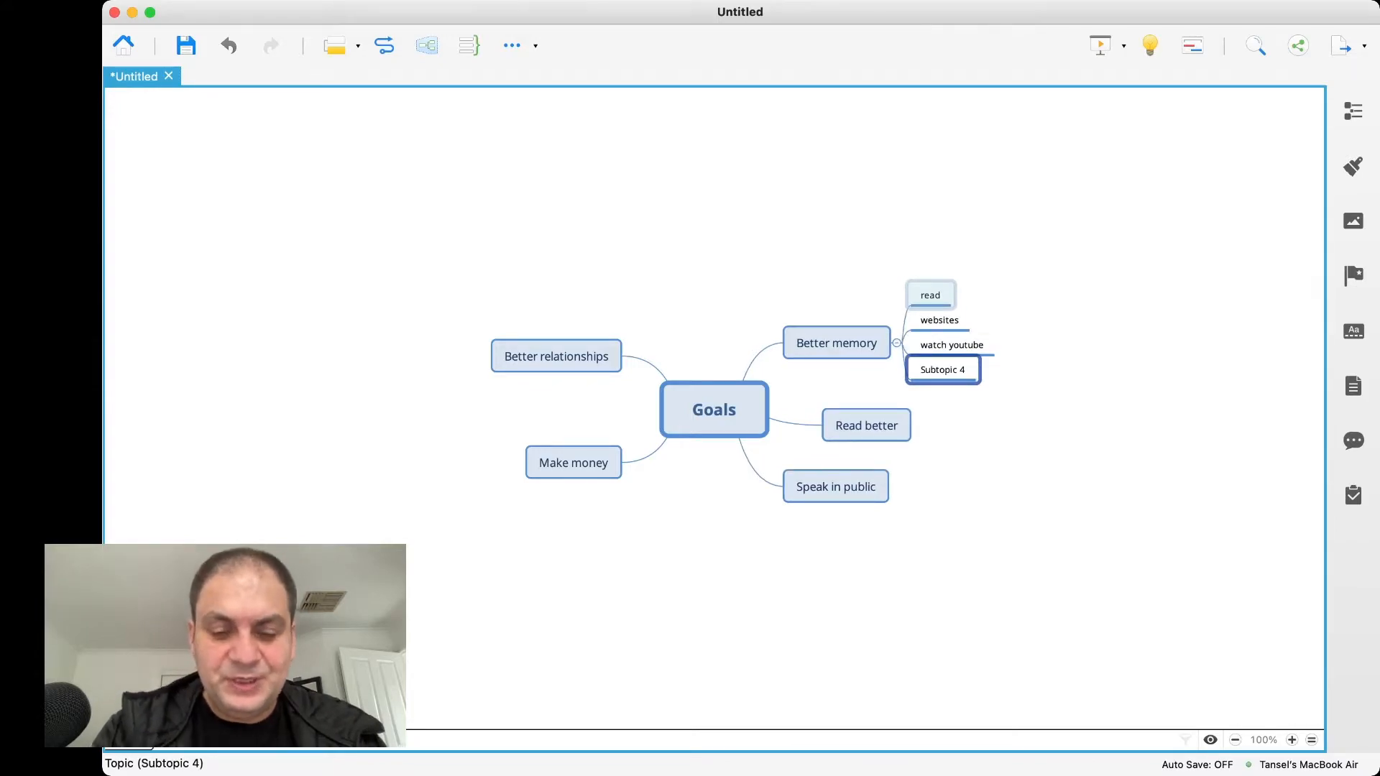
text(tanse)
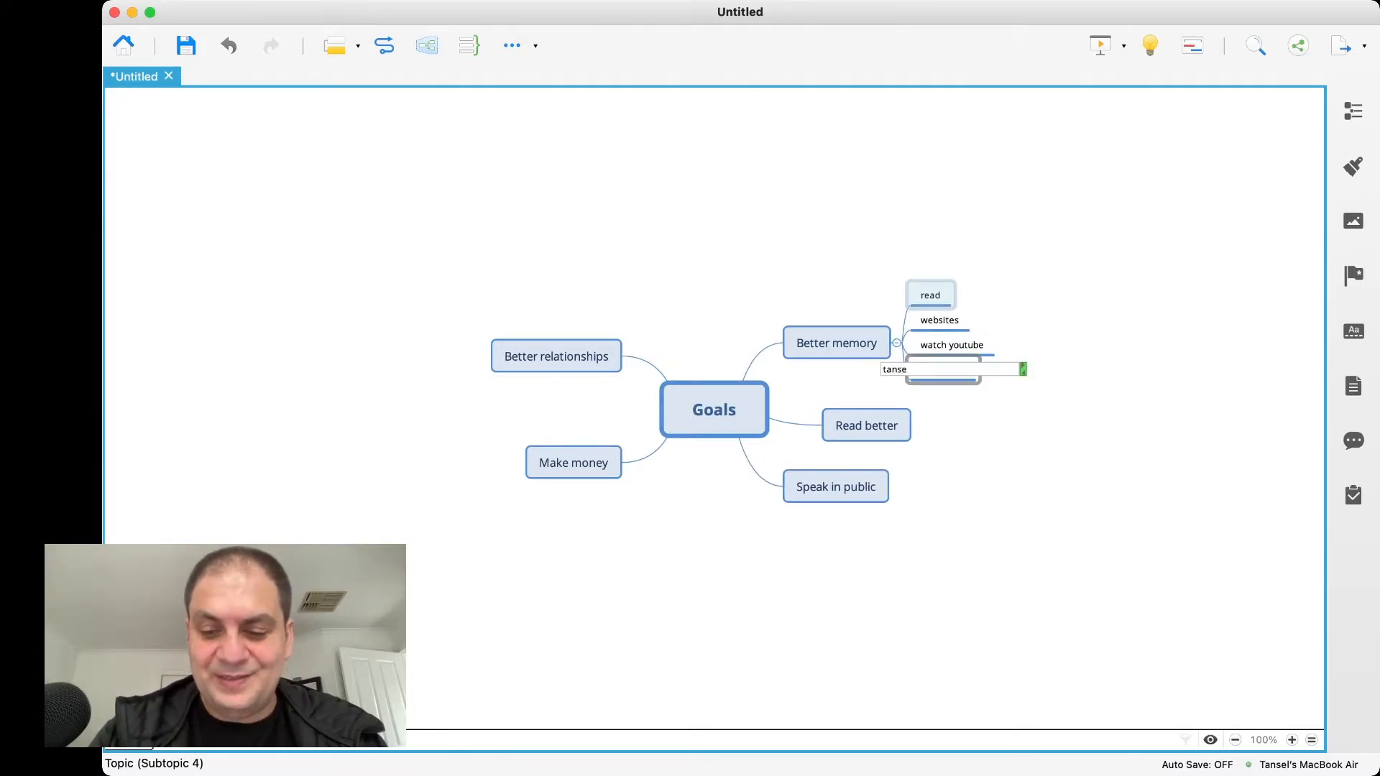
text(l's website)
key(Return)
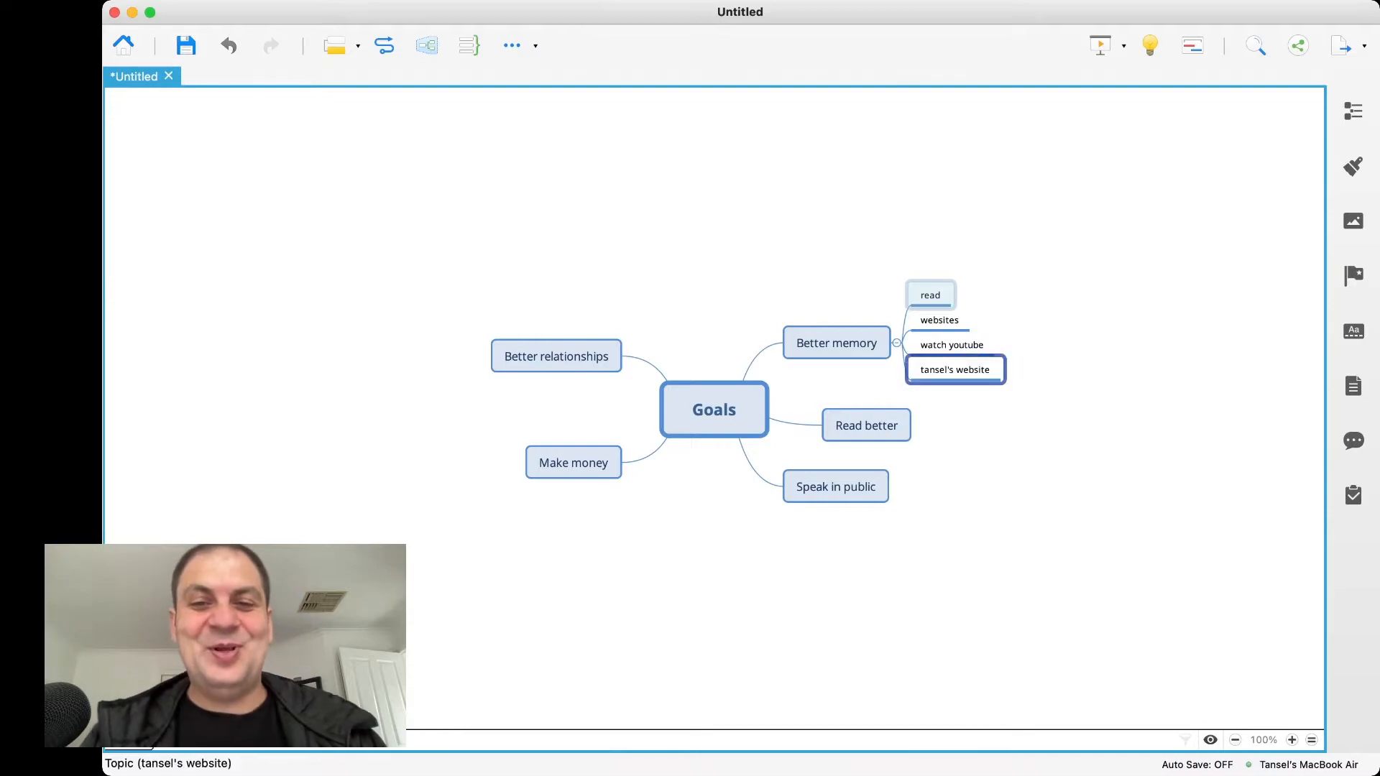
Add the subtopics "coaching" and "seminars" at the end of the Better memory branch.
key(Return)
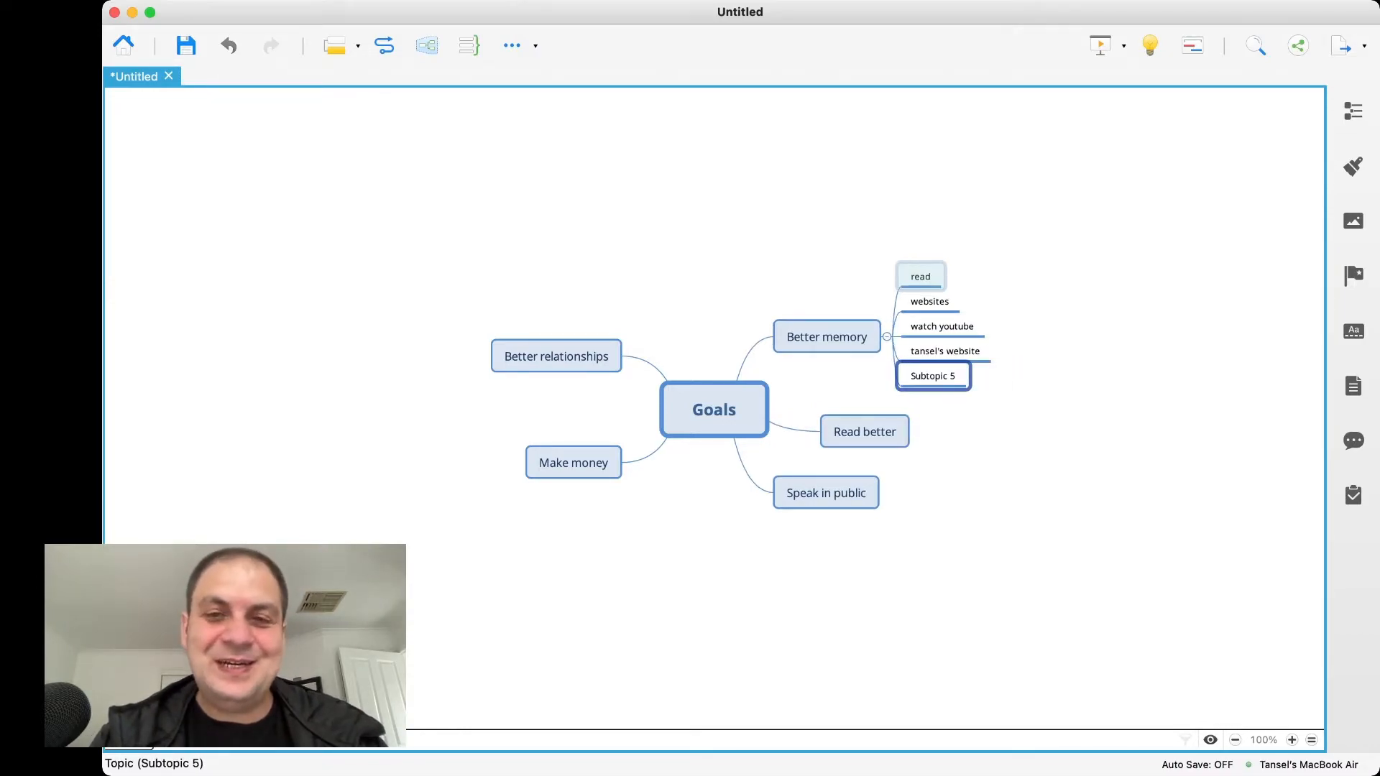
text(coaching)
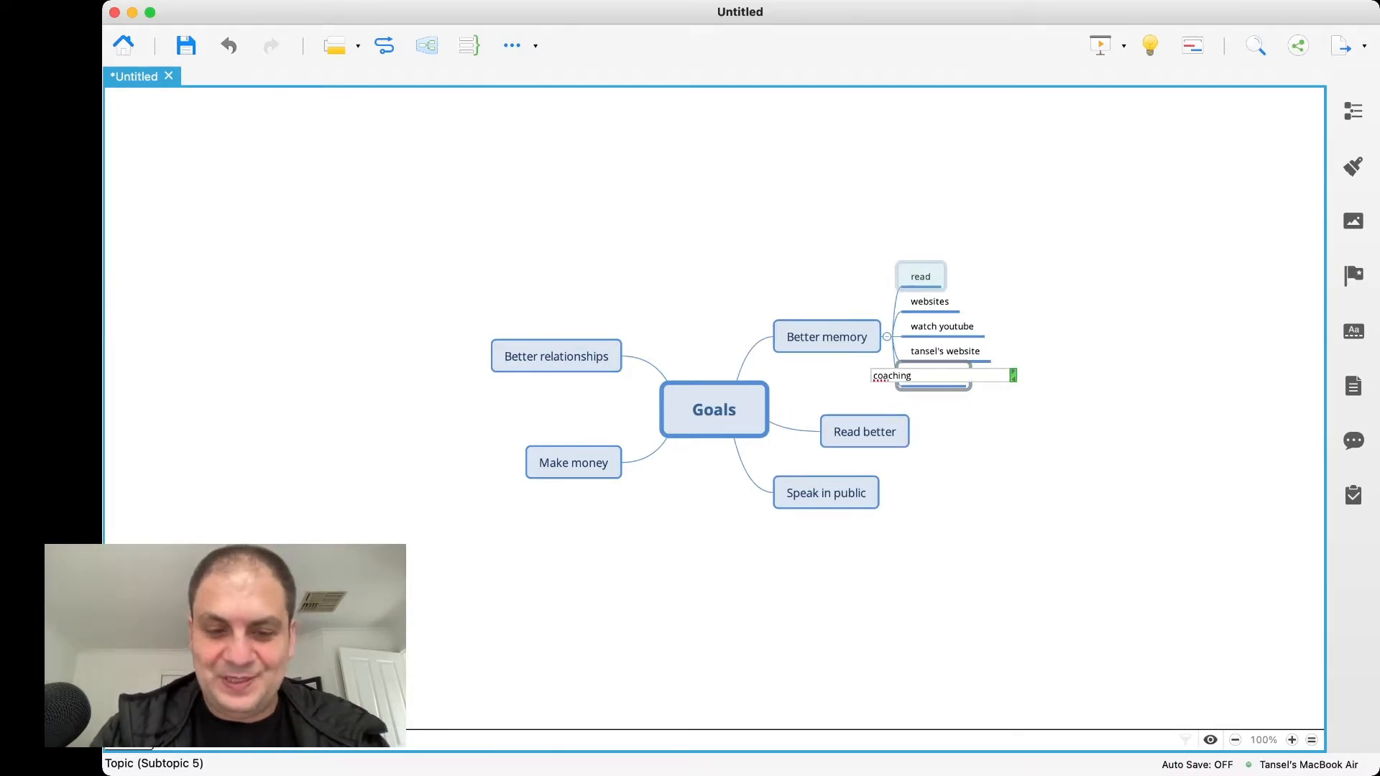
key(Return)
key(Return)
text(seminars)
key(Return)
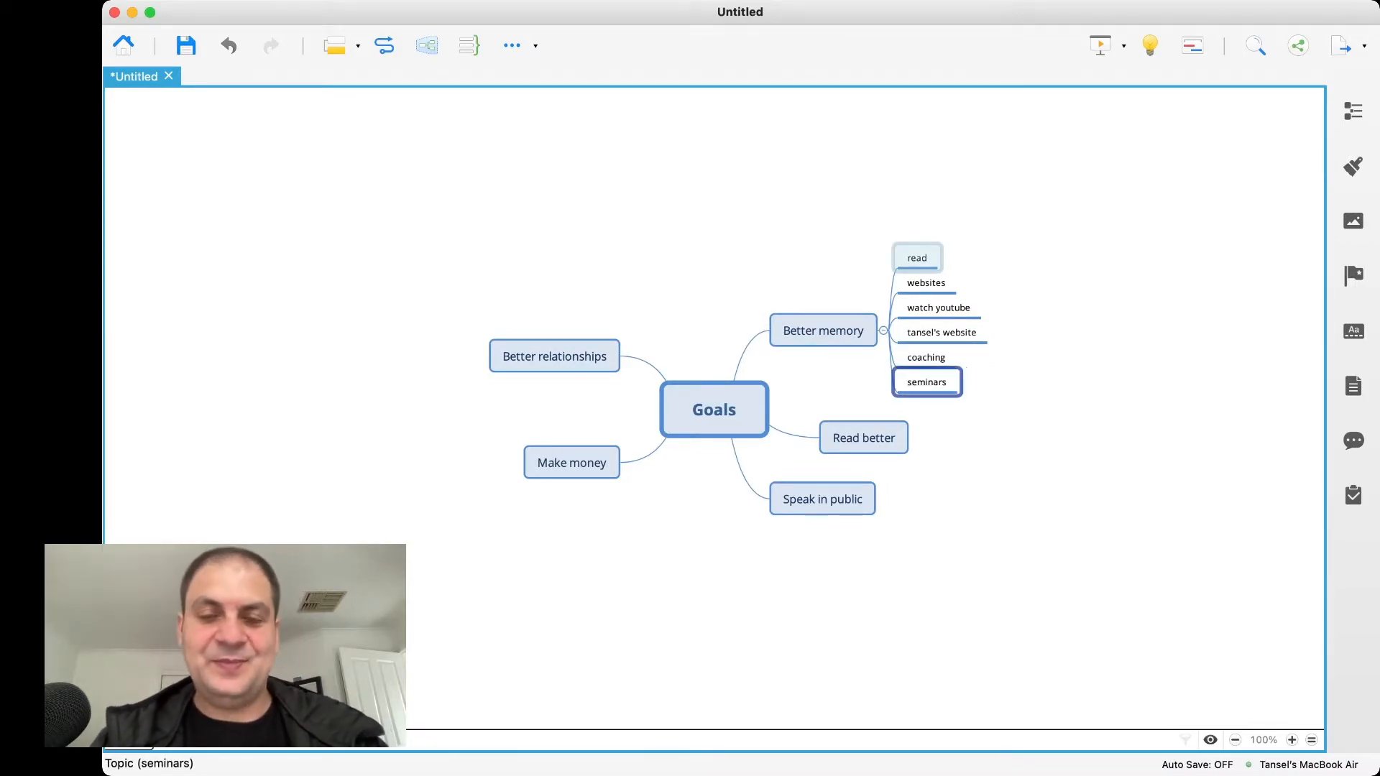
key(Escape)
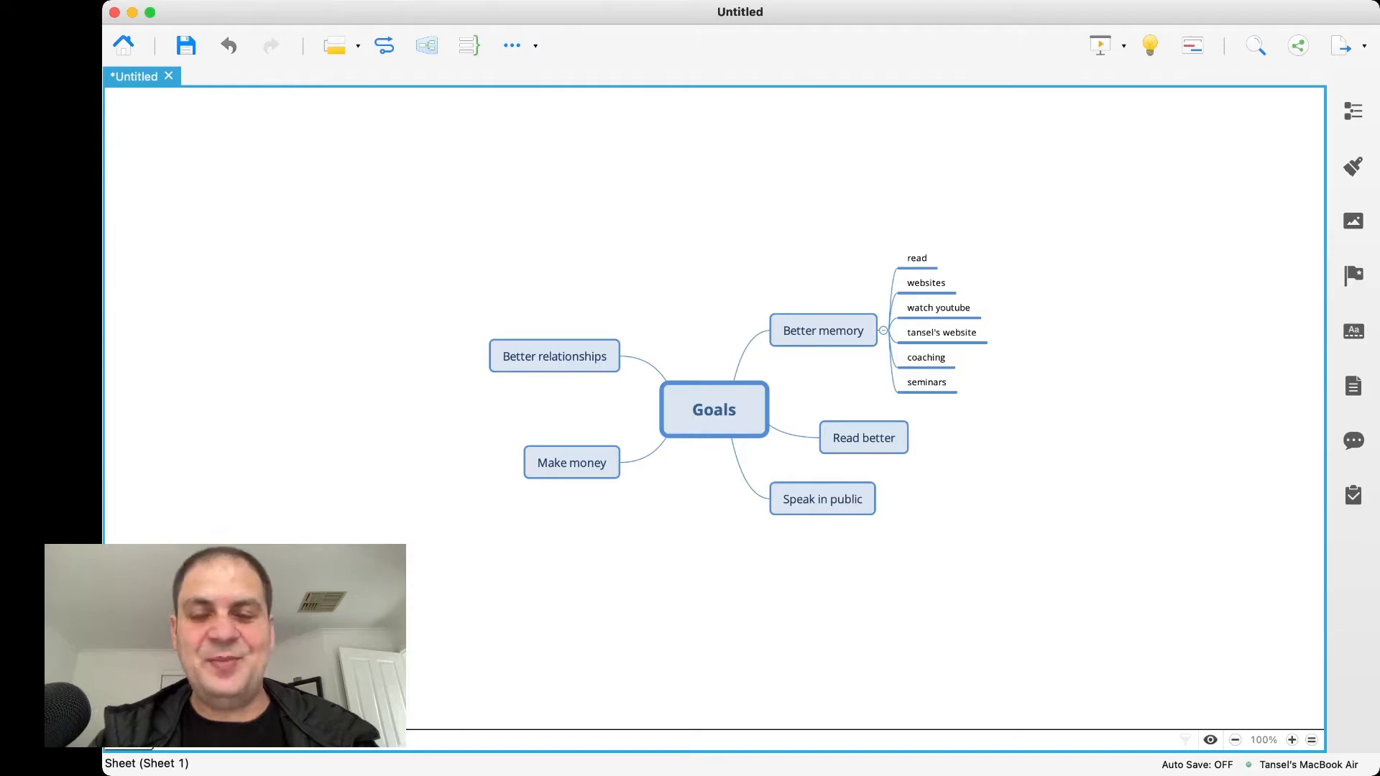
Add the subtopics "read more" and "speed reading" under the Read better topic.
click(864, 438)
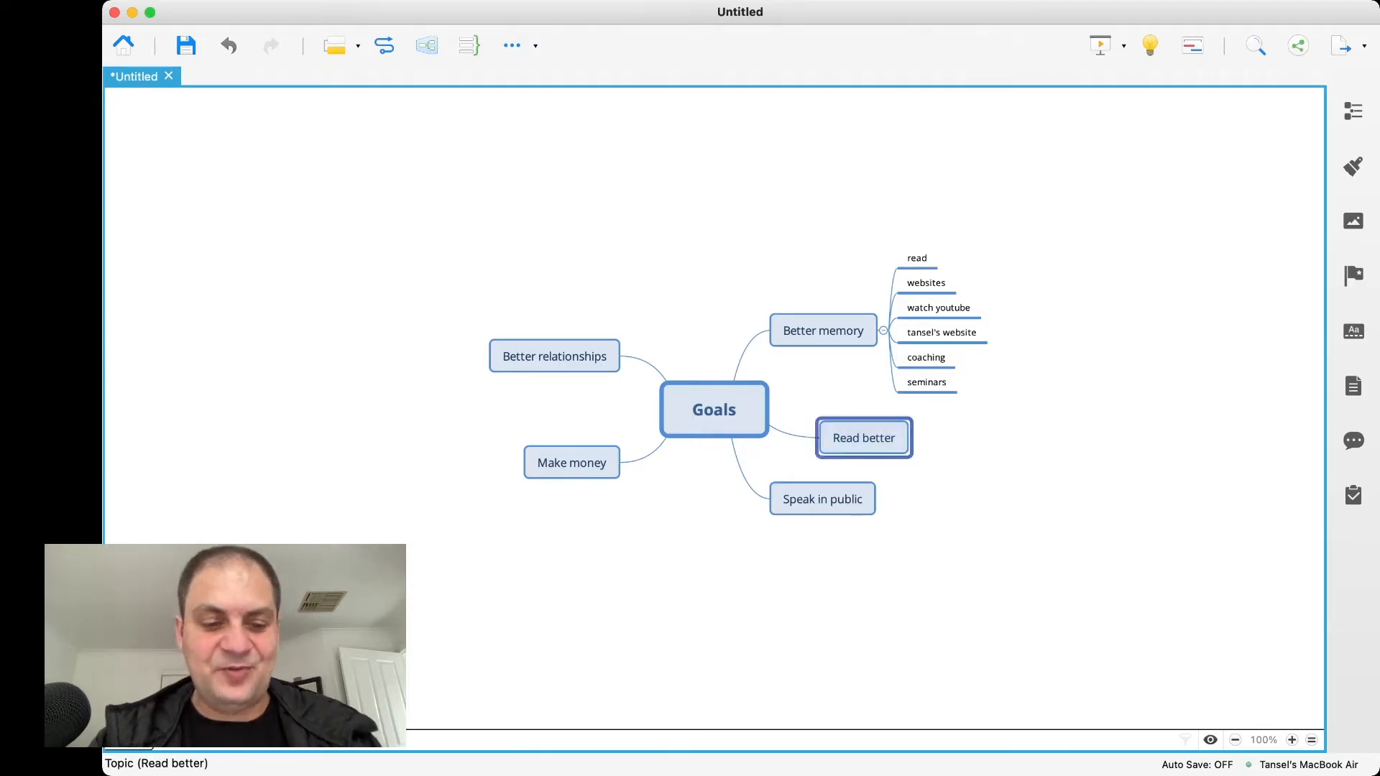
text(read more)
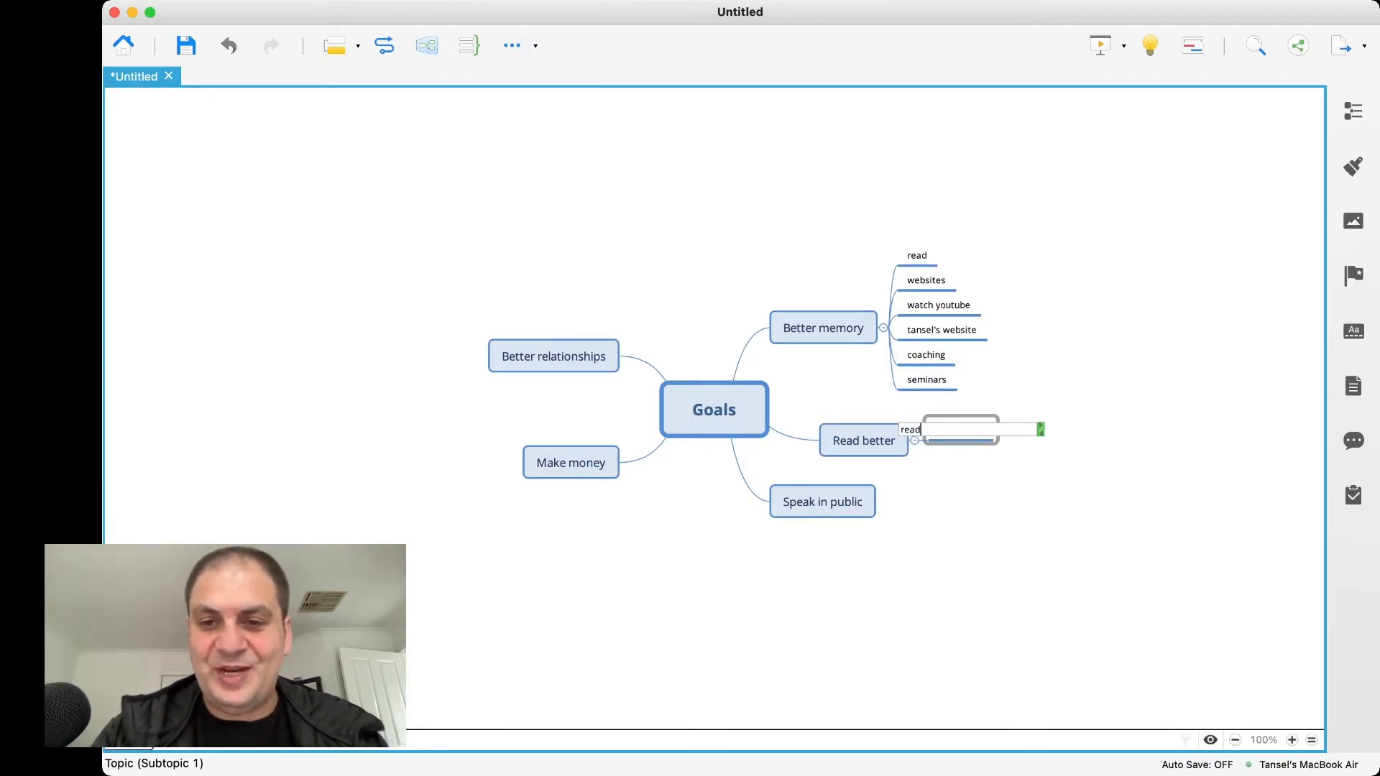
key(Return)
key(Return)
text(speed reading)
key(Return)
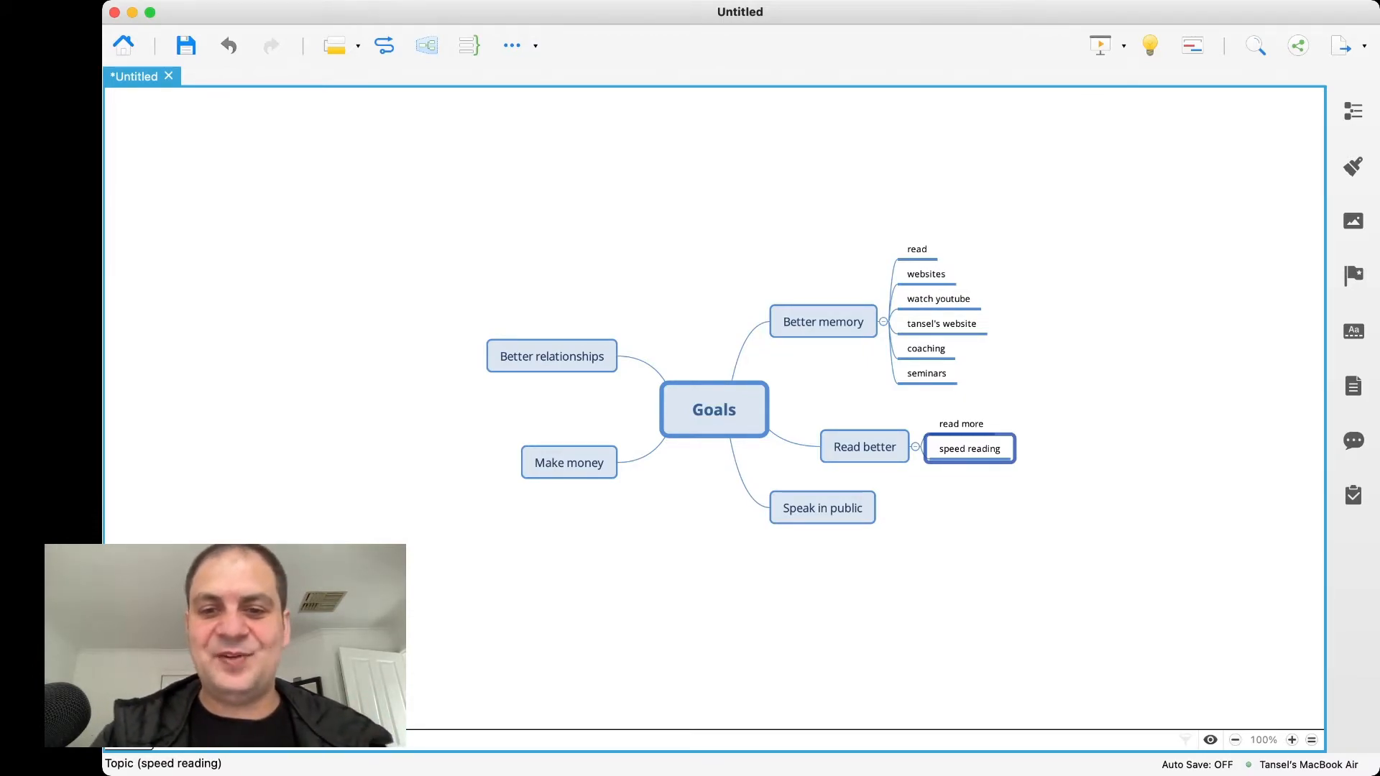
Add the subtopics "present on video" and "present to friends" under the Speak in public topic.
click(822, 508)
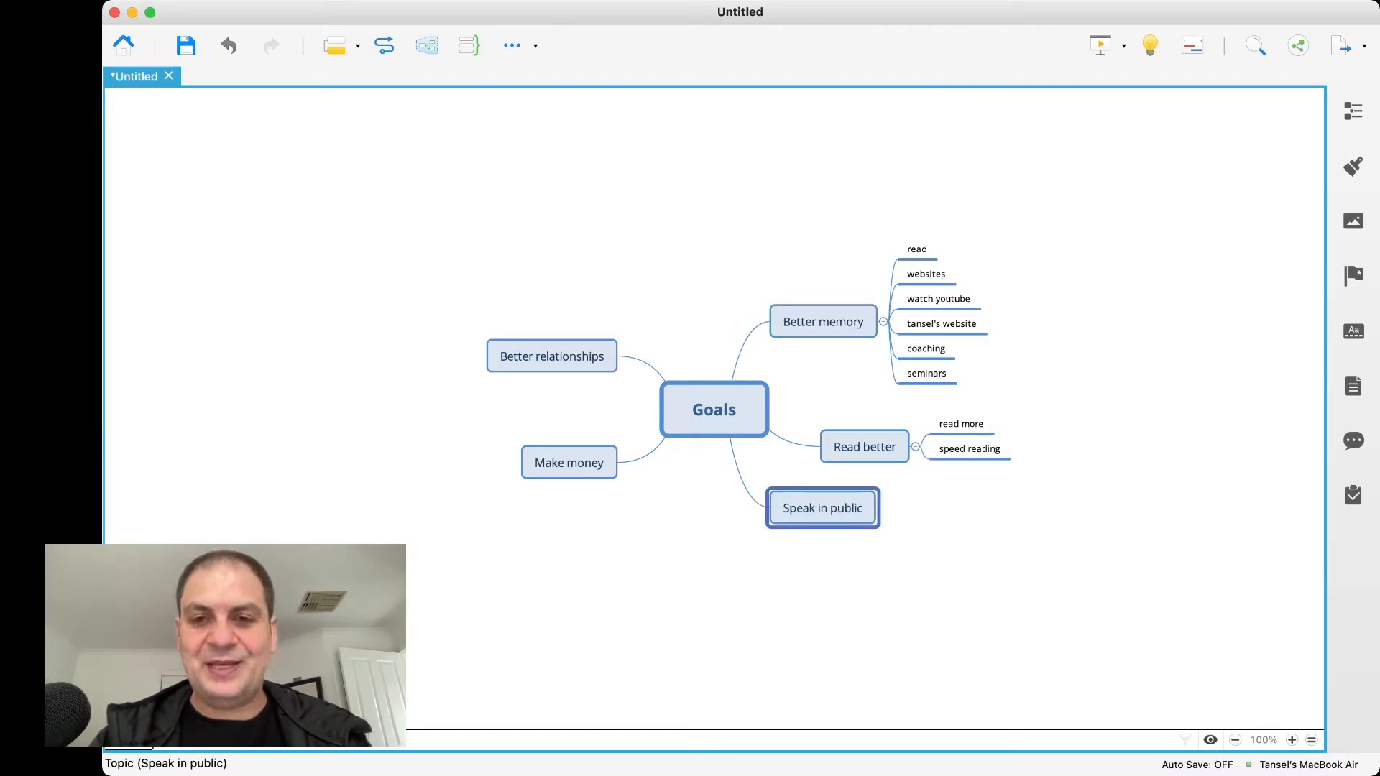
key(Tab)
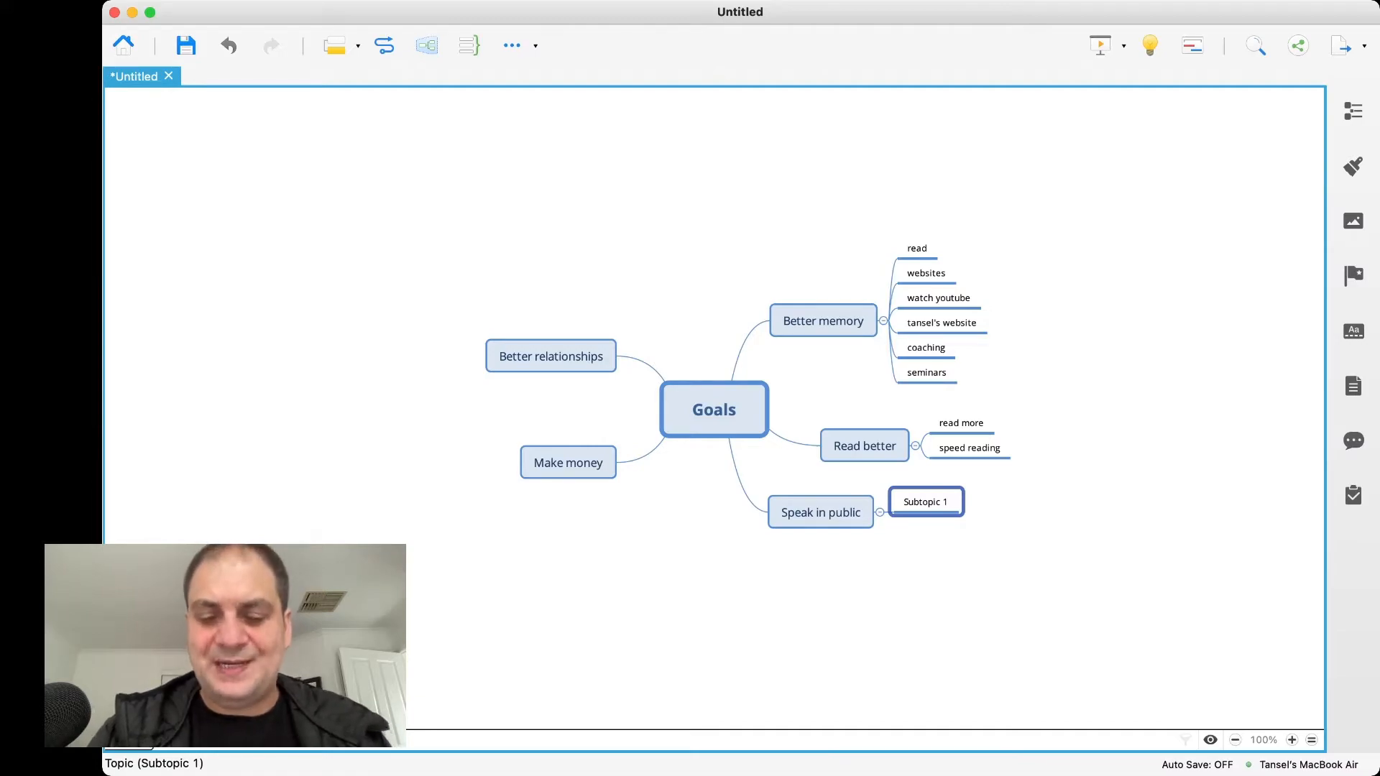
text(pres)
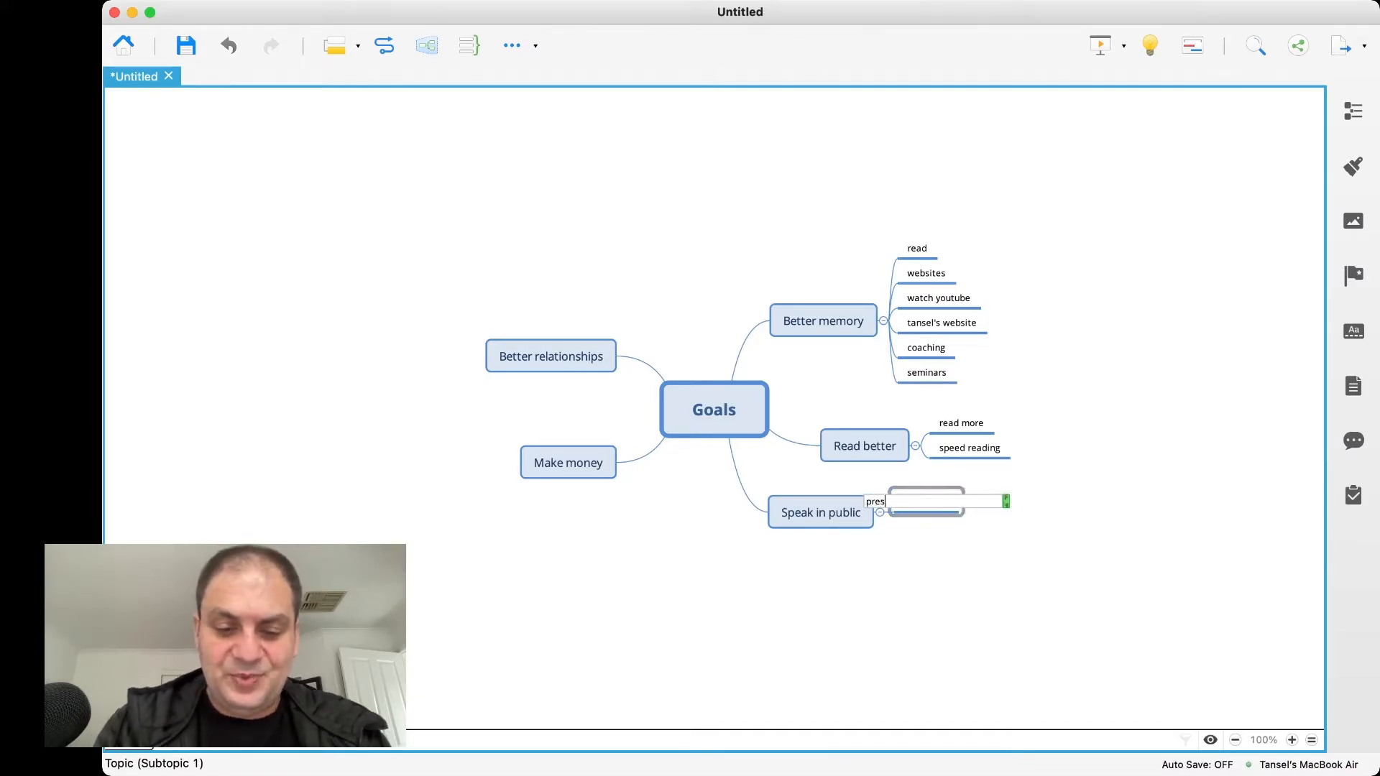
text(ent on video)
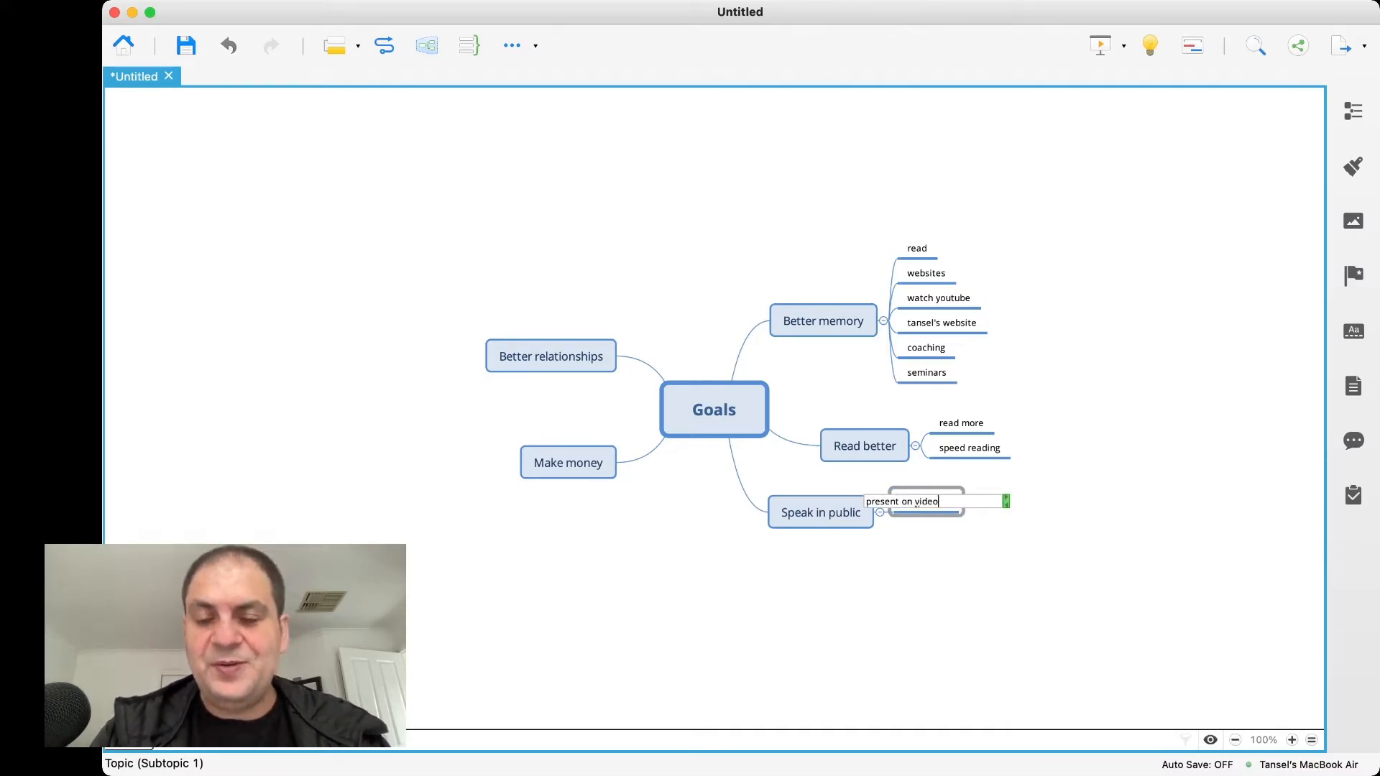
key(Return)
key(Return)
text(pre)
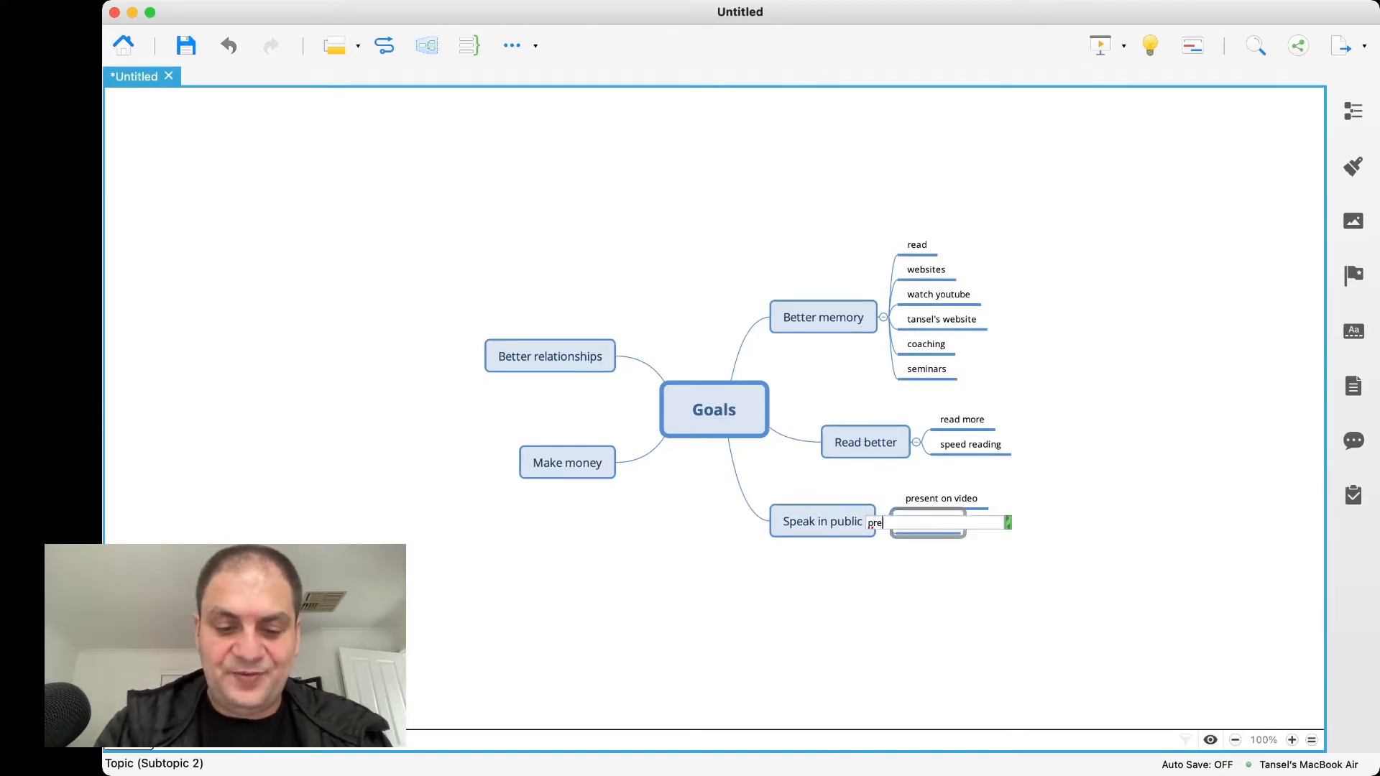
text(sent to friends)
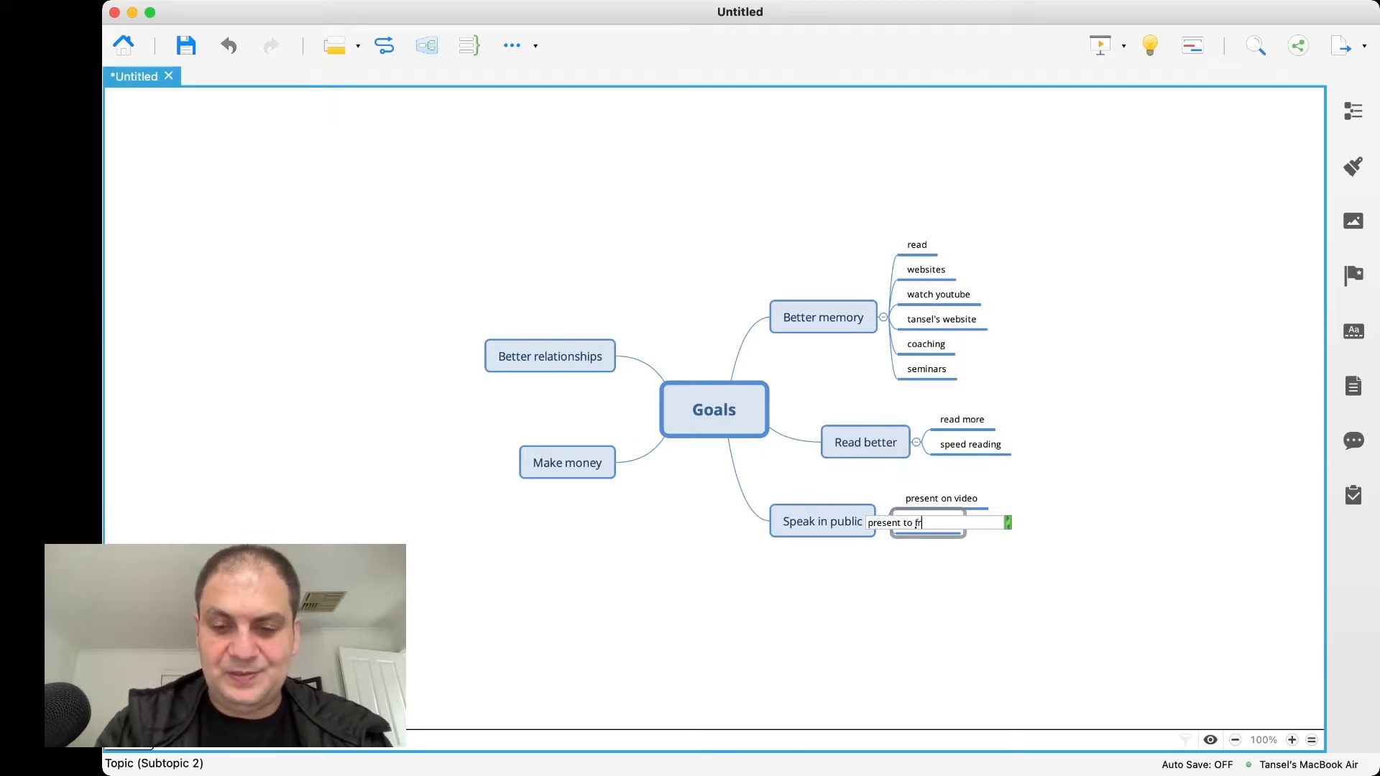
key(Return)
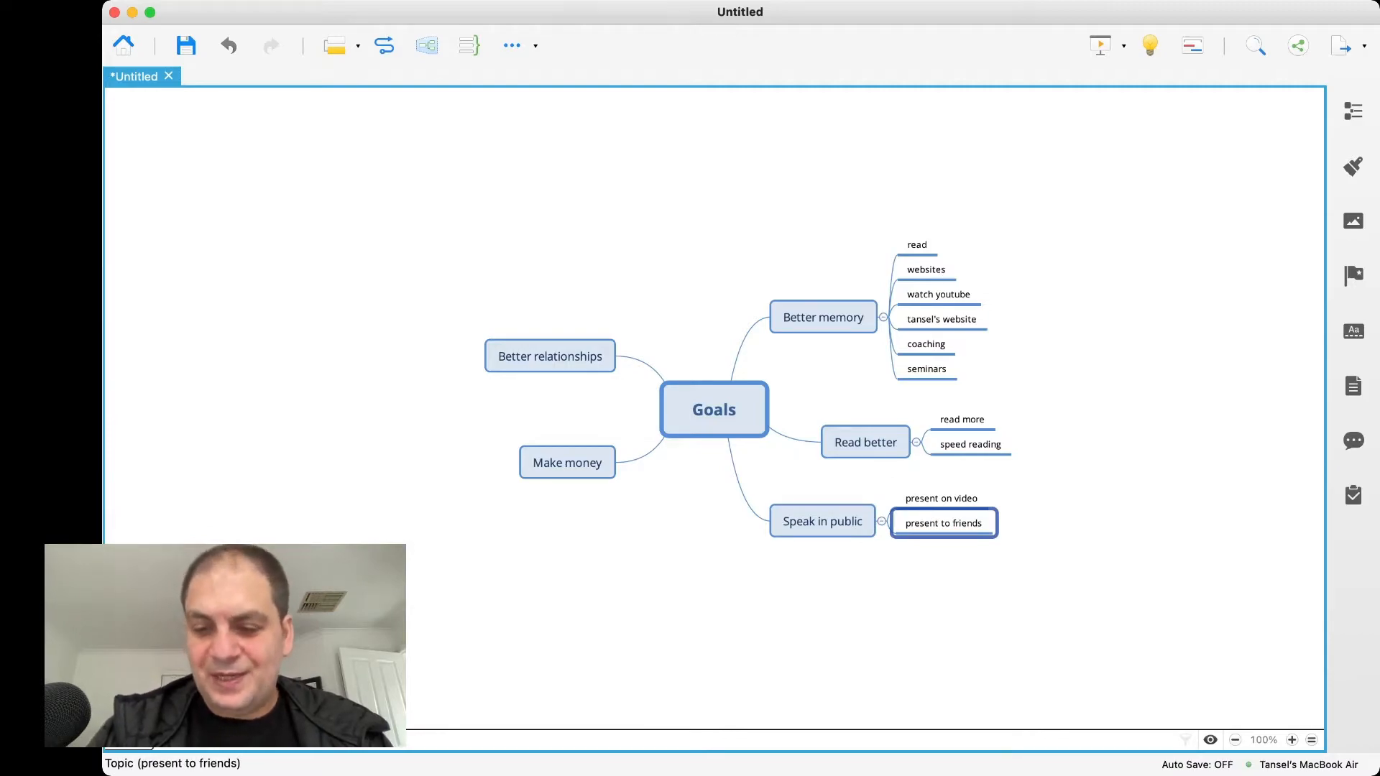
Add a third Speak in public subtopic named "ask for speaking engagements", following "present to friends".
key(Return)
text(ask for speaking)
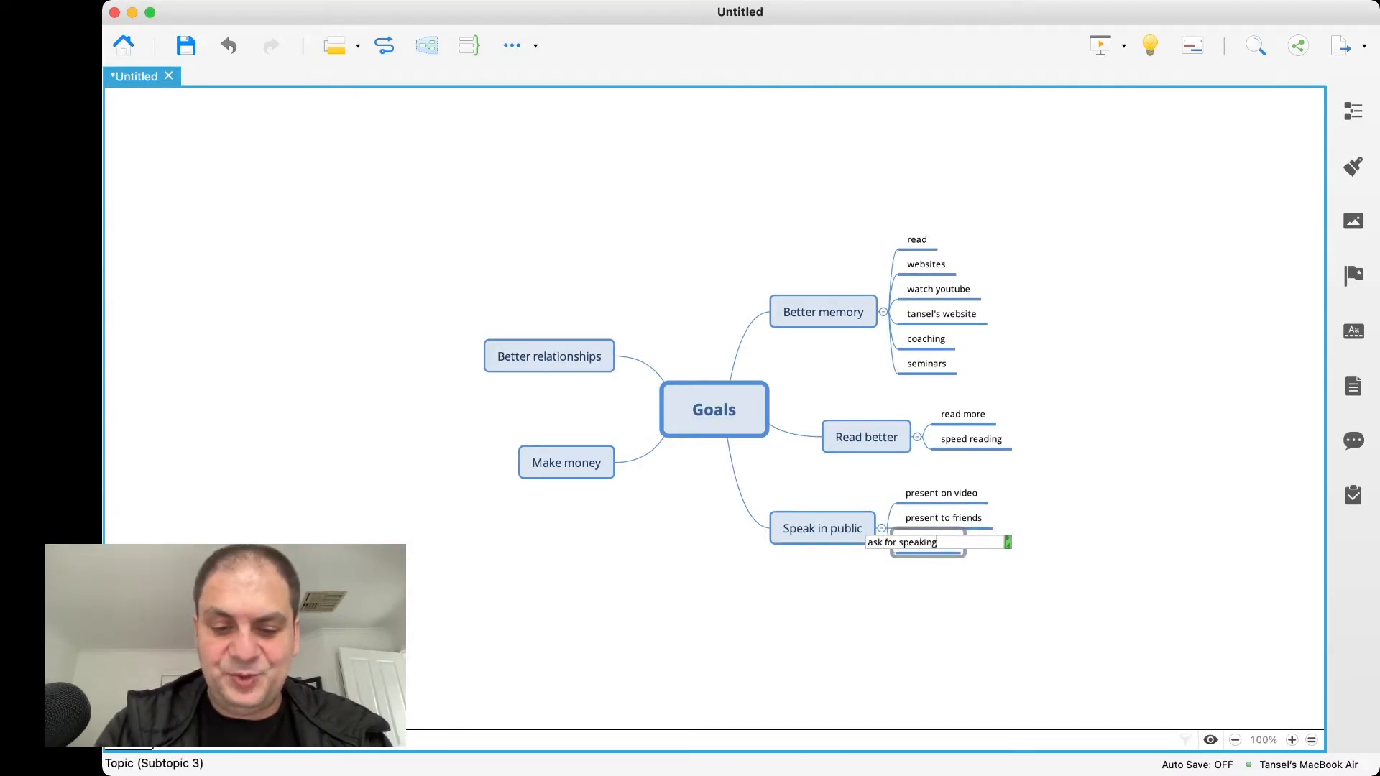
text( engagements)
key(Return)
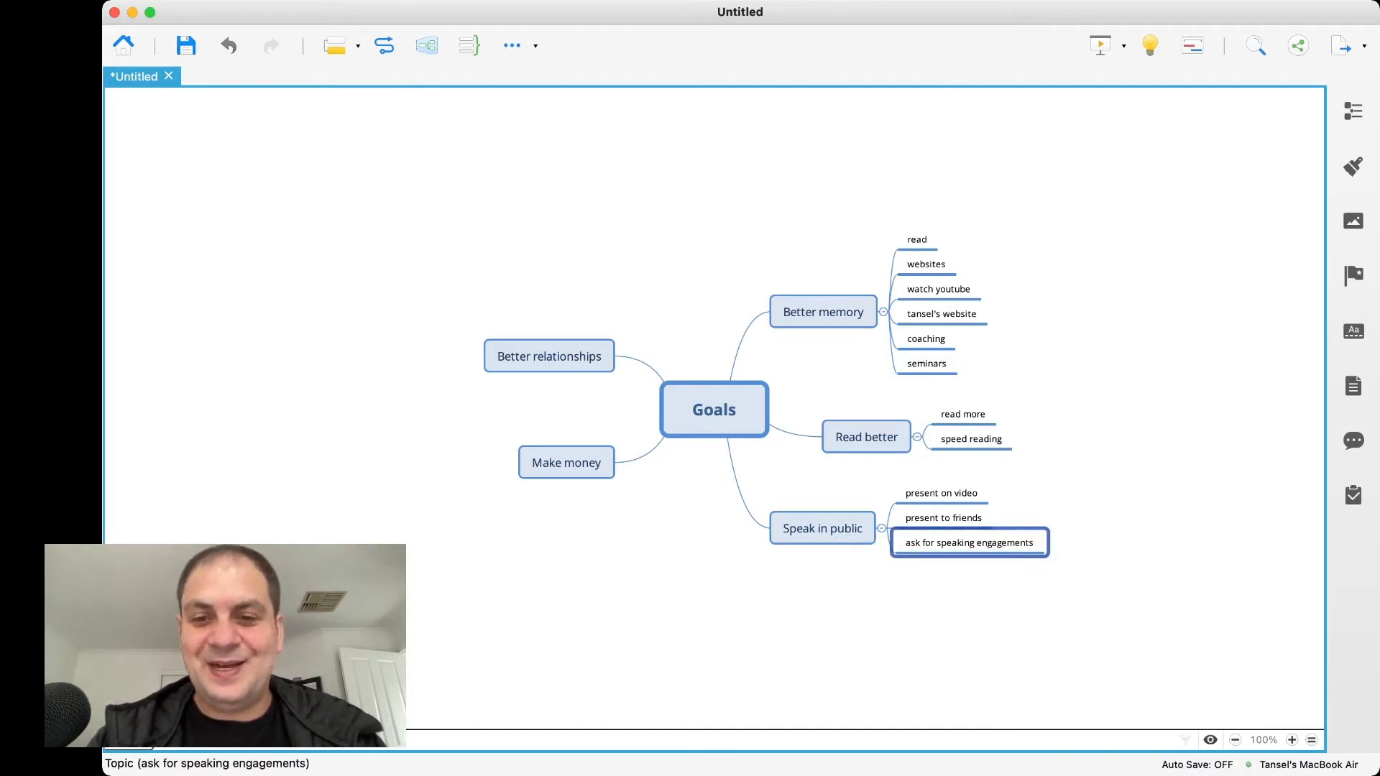
Add the subtopics "business", "sell stuff" and "invest" under the Make money topic.
click(567, 462)
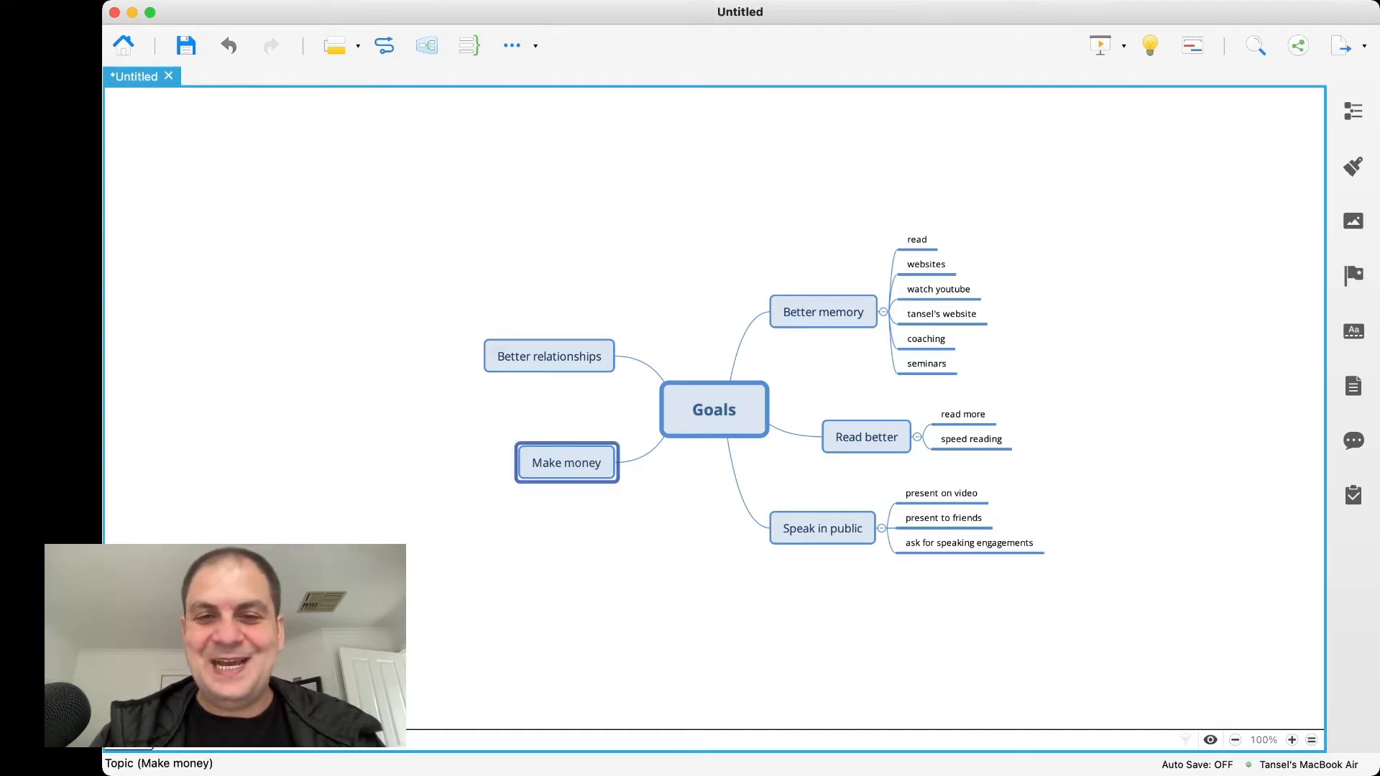
key(Tab)
text(bu)
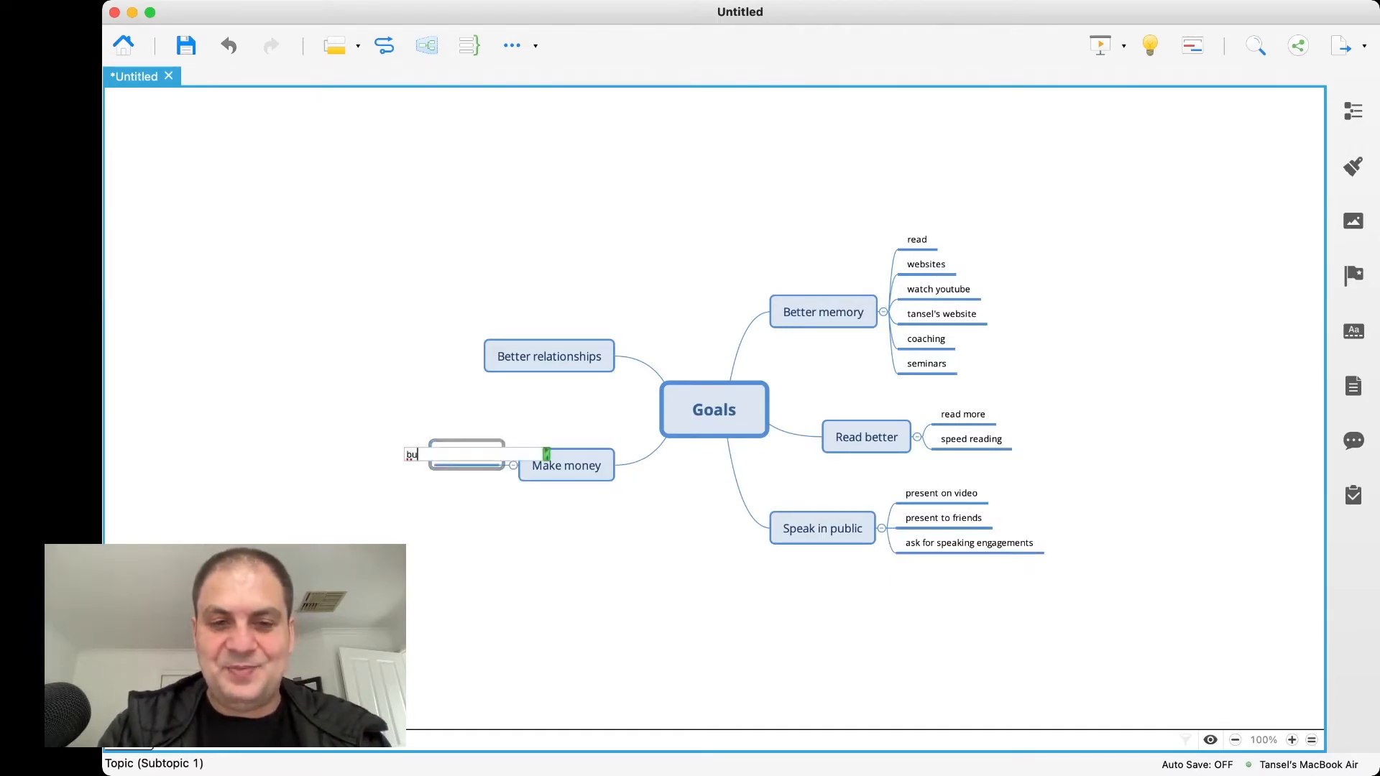
text(siness)
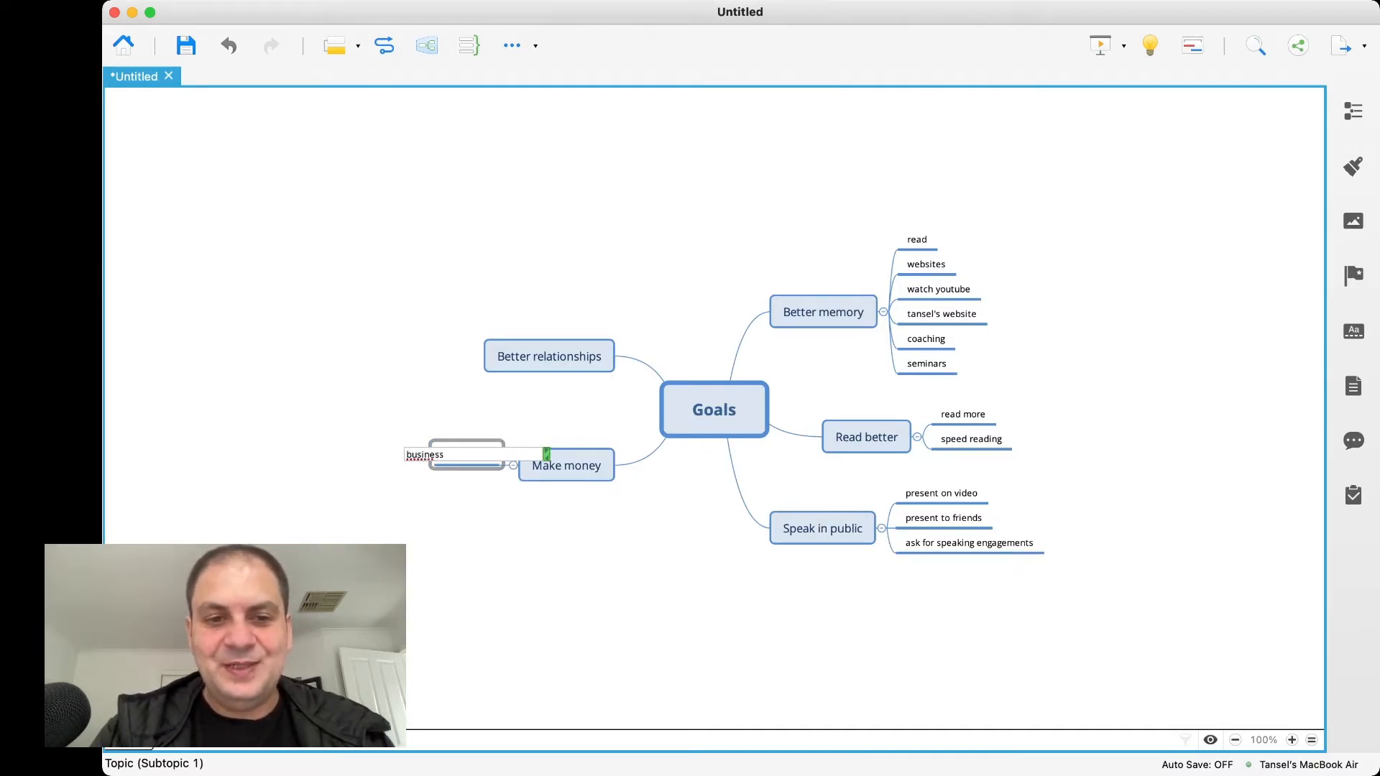
key(Return)
key(Return)
text(sell stuff)
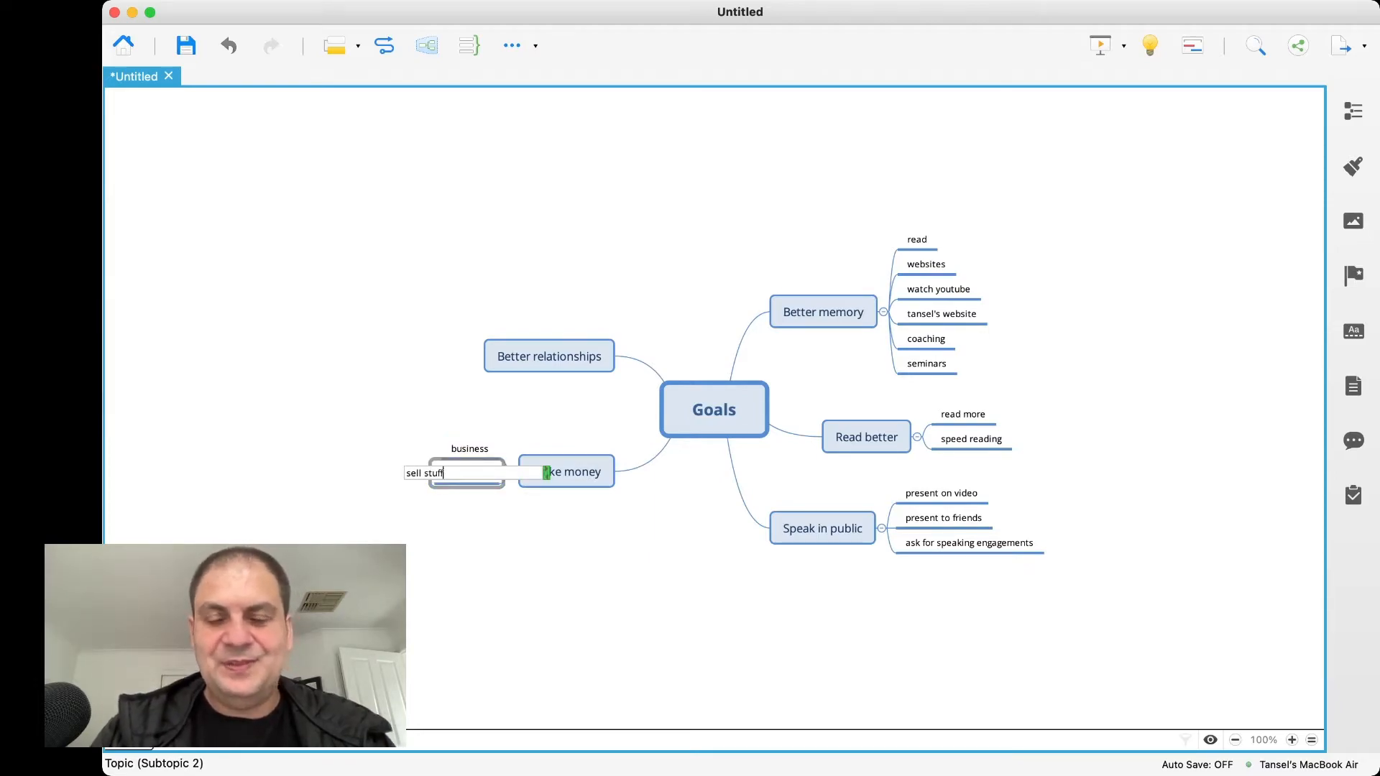
key(Return)
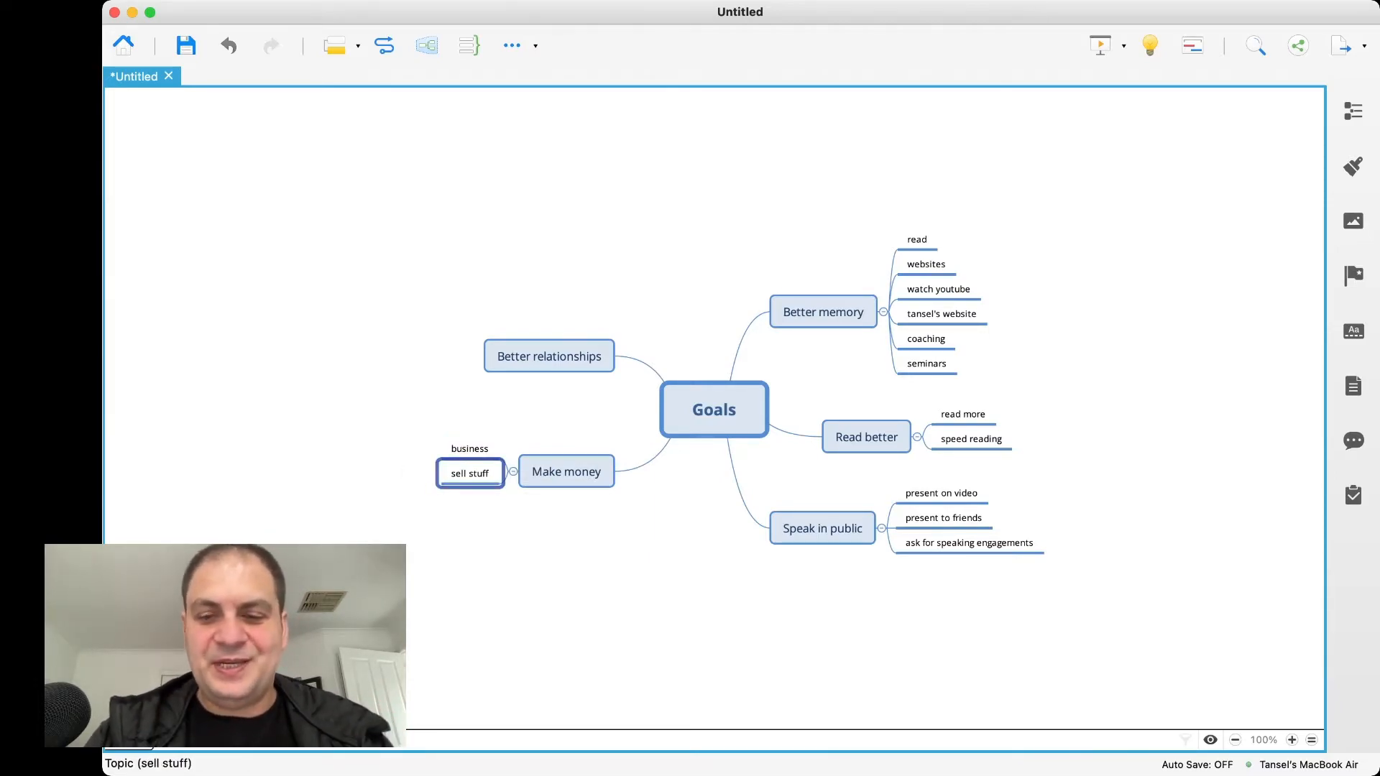
key(Return)
text(invest)
key(Return)
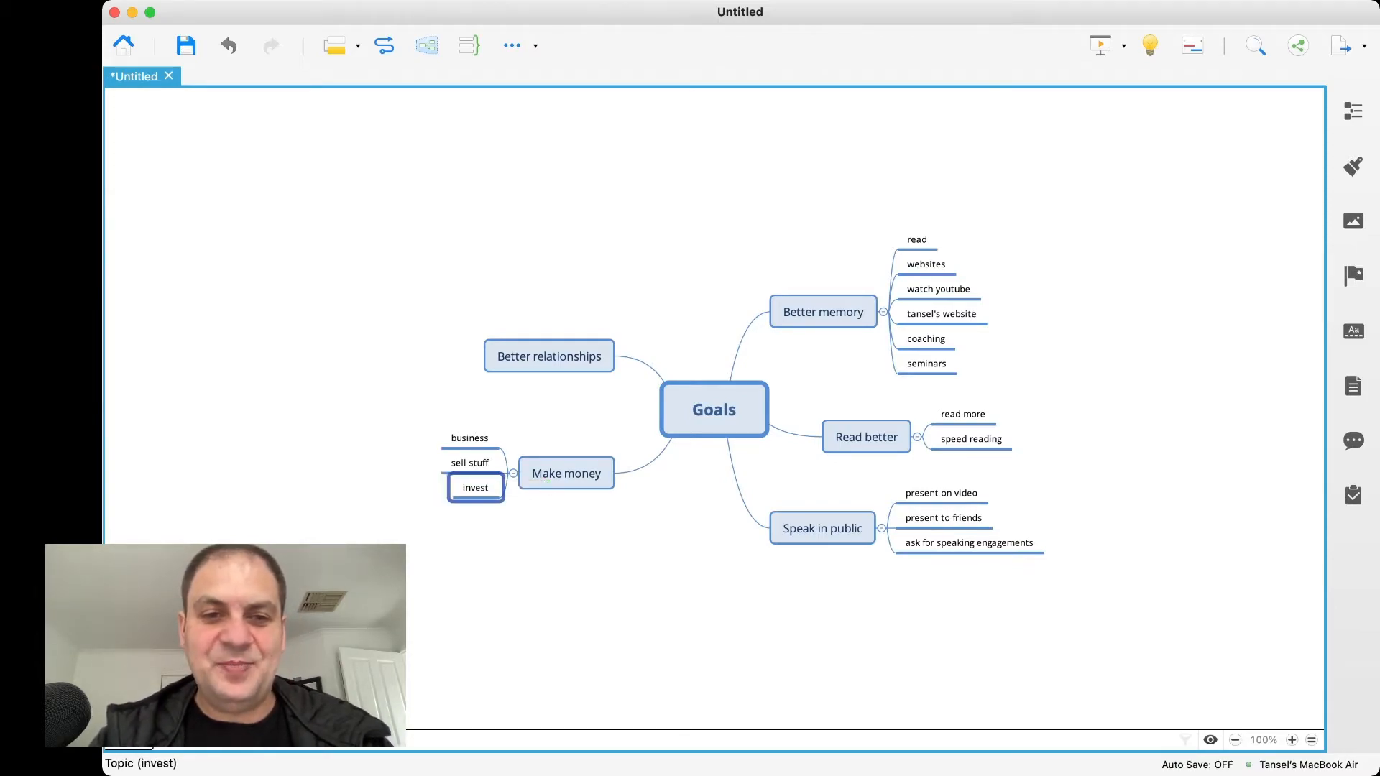
click(549, 356)
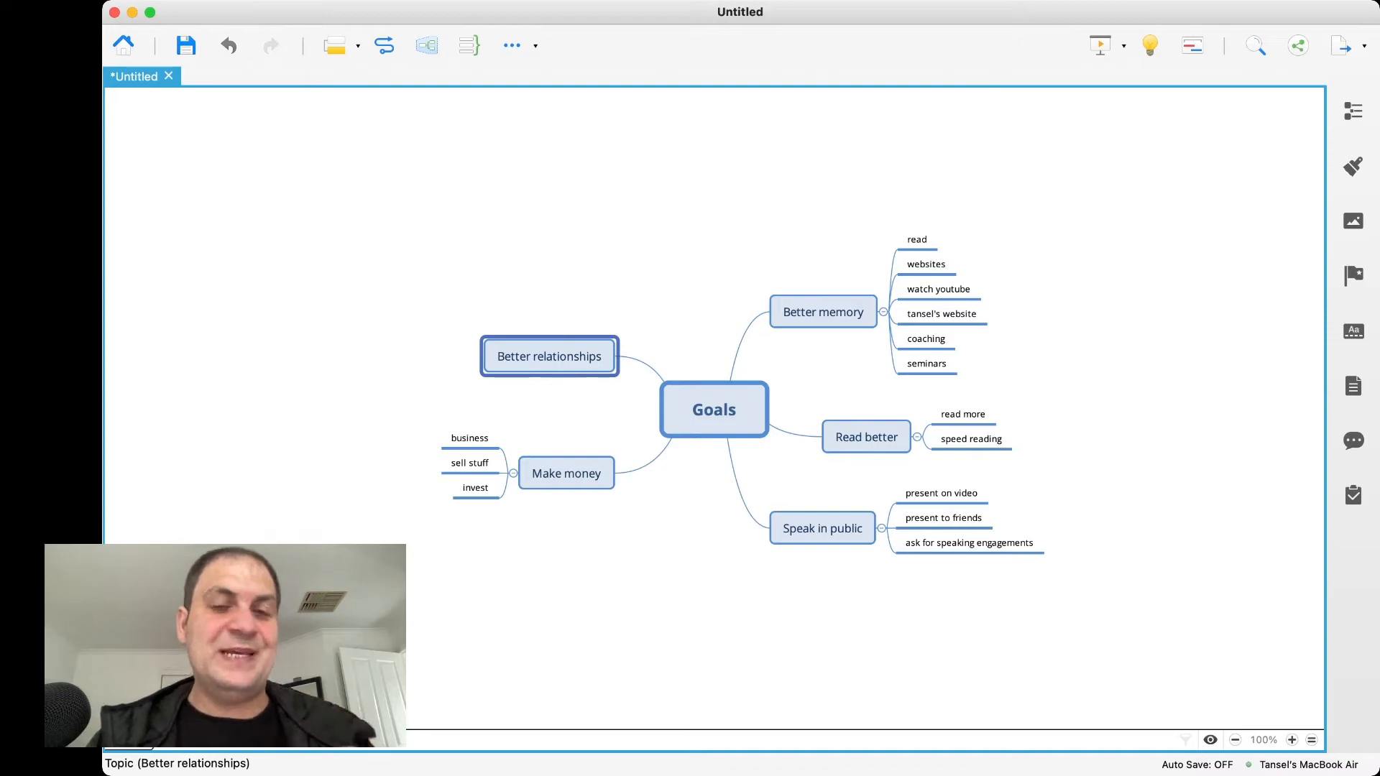
click(823, 312)
key(Right)
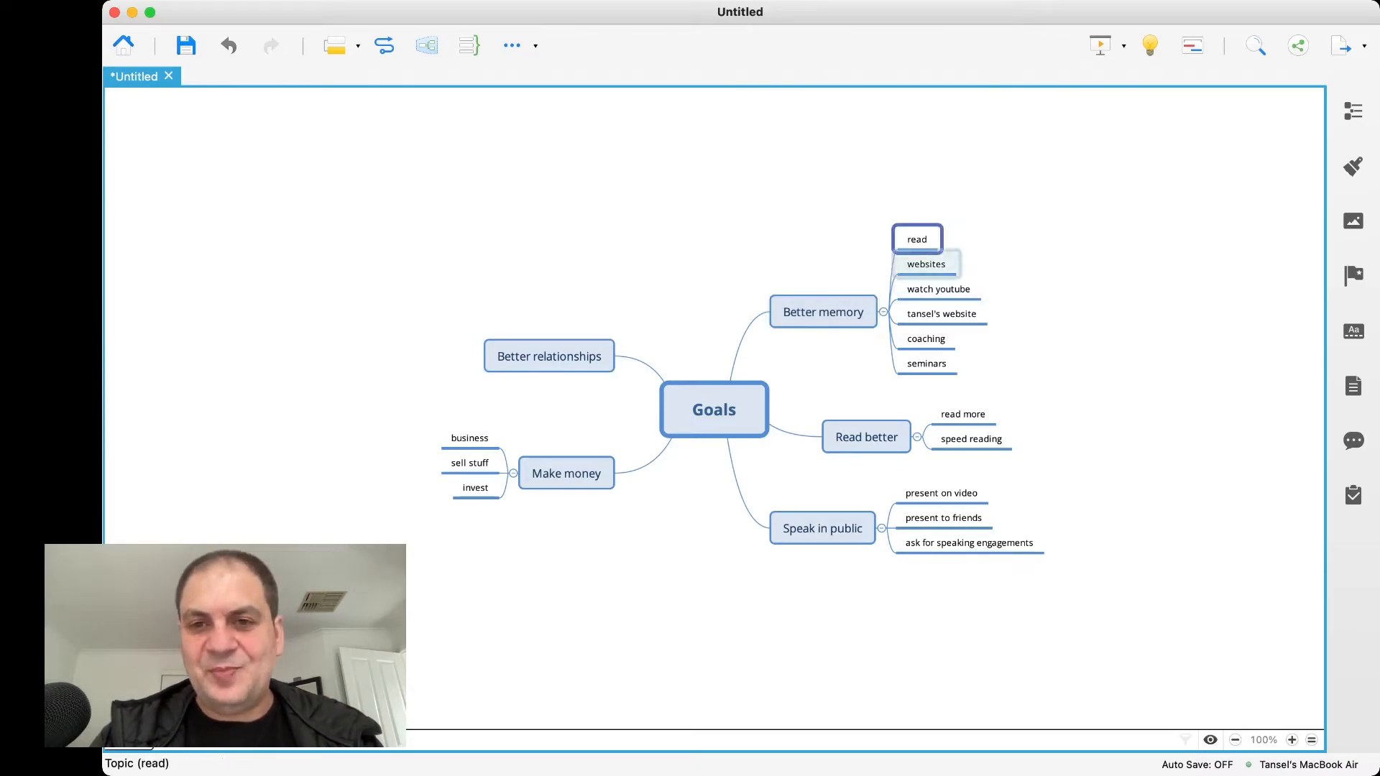
key(Down)
key(Down)
key(Down)
key(Down)
key(Down)
key(Escape)
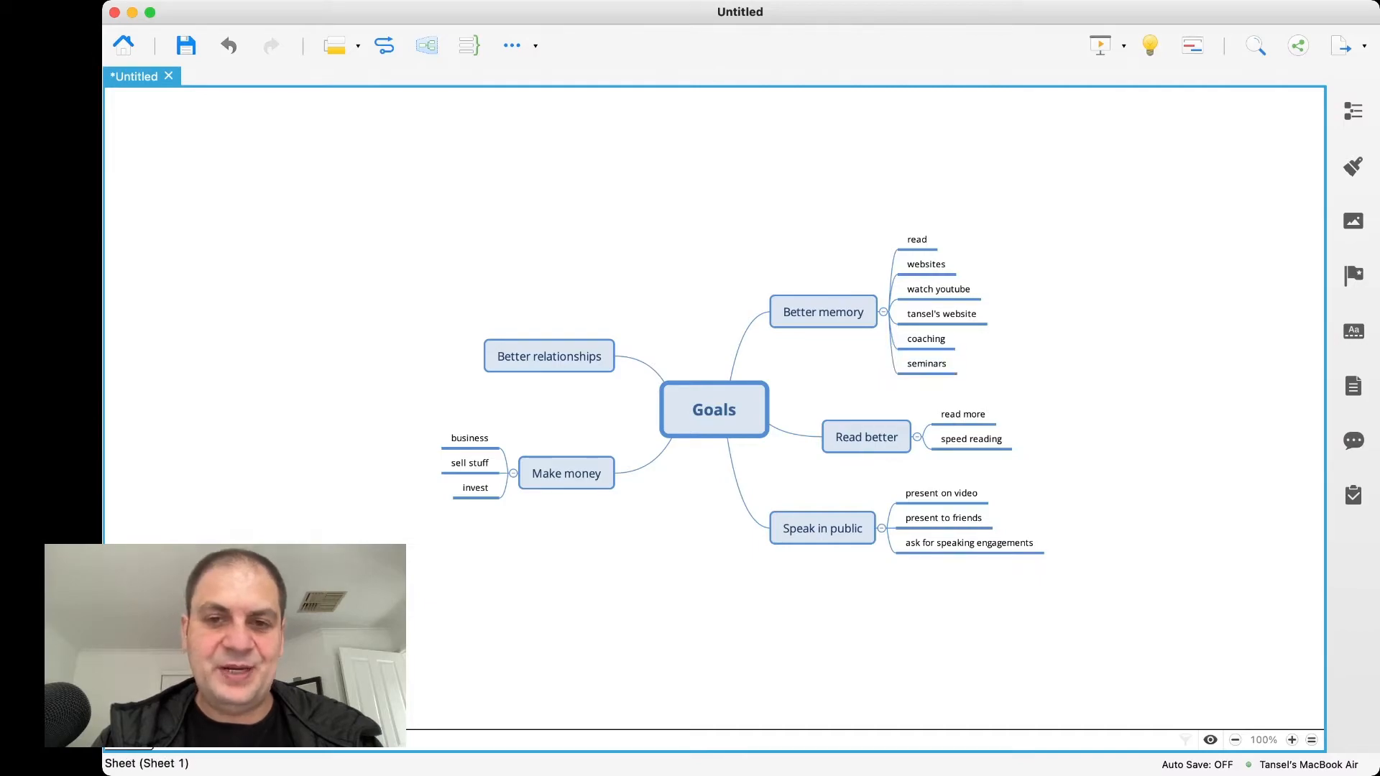
Add the subtopics "remember daily things" and "remember names" at the end of the Better memory branch.
click(824, 312)
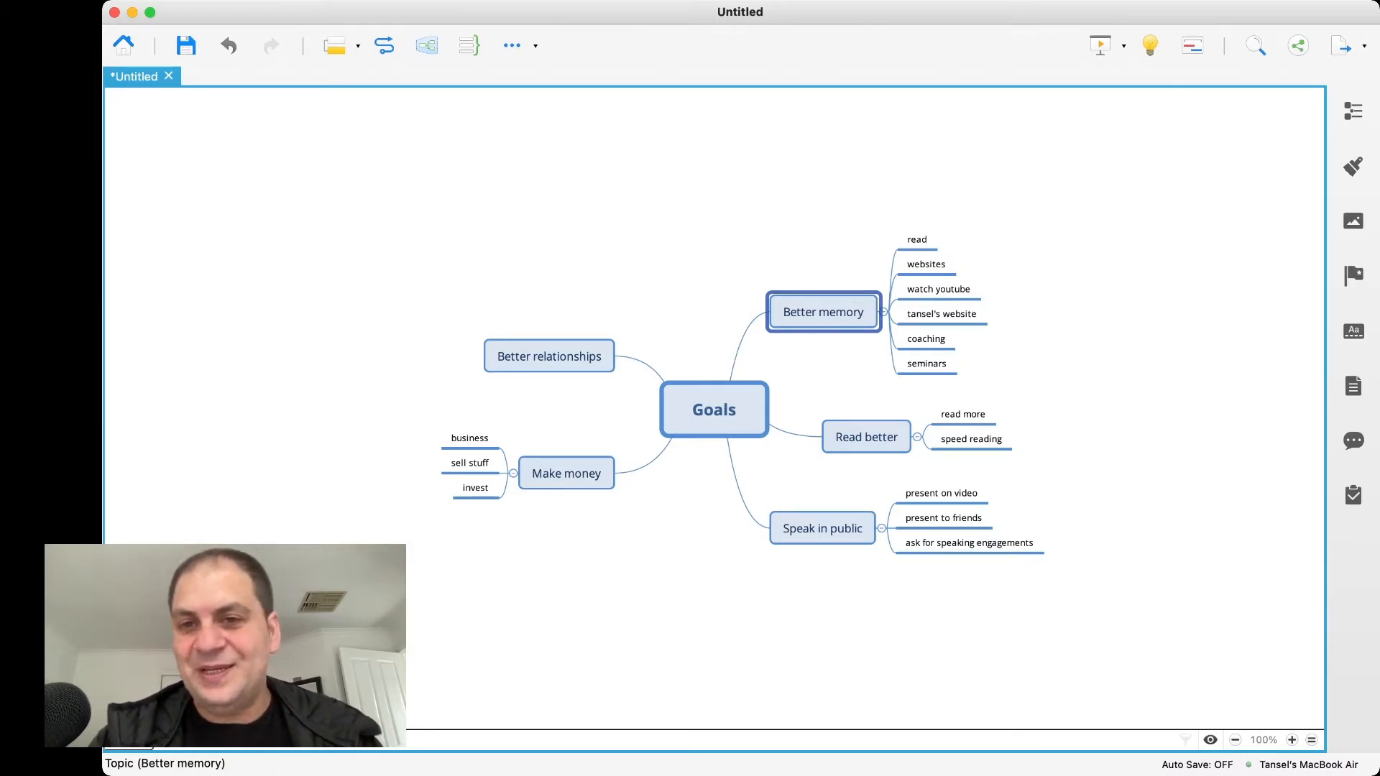
key(Tab)
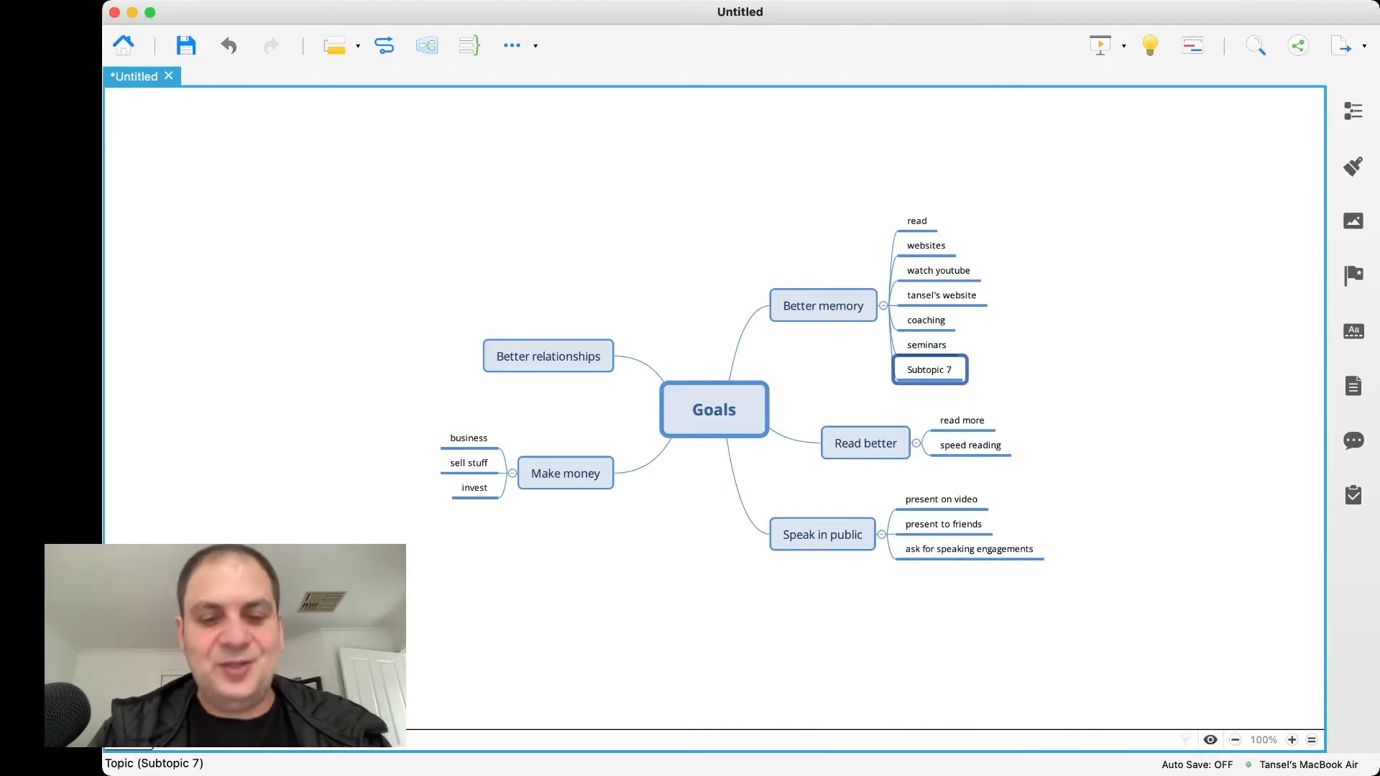
text(remember )
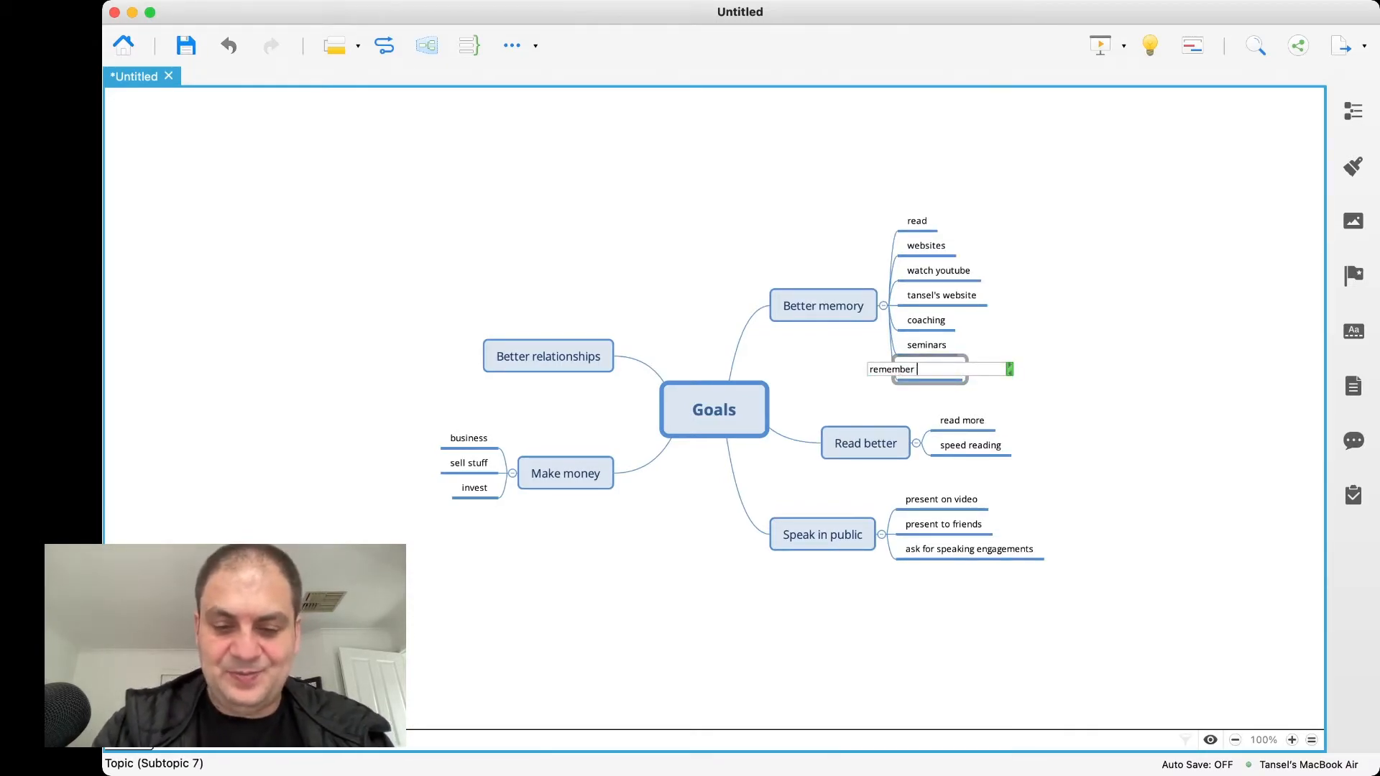
text(daily things)
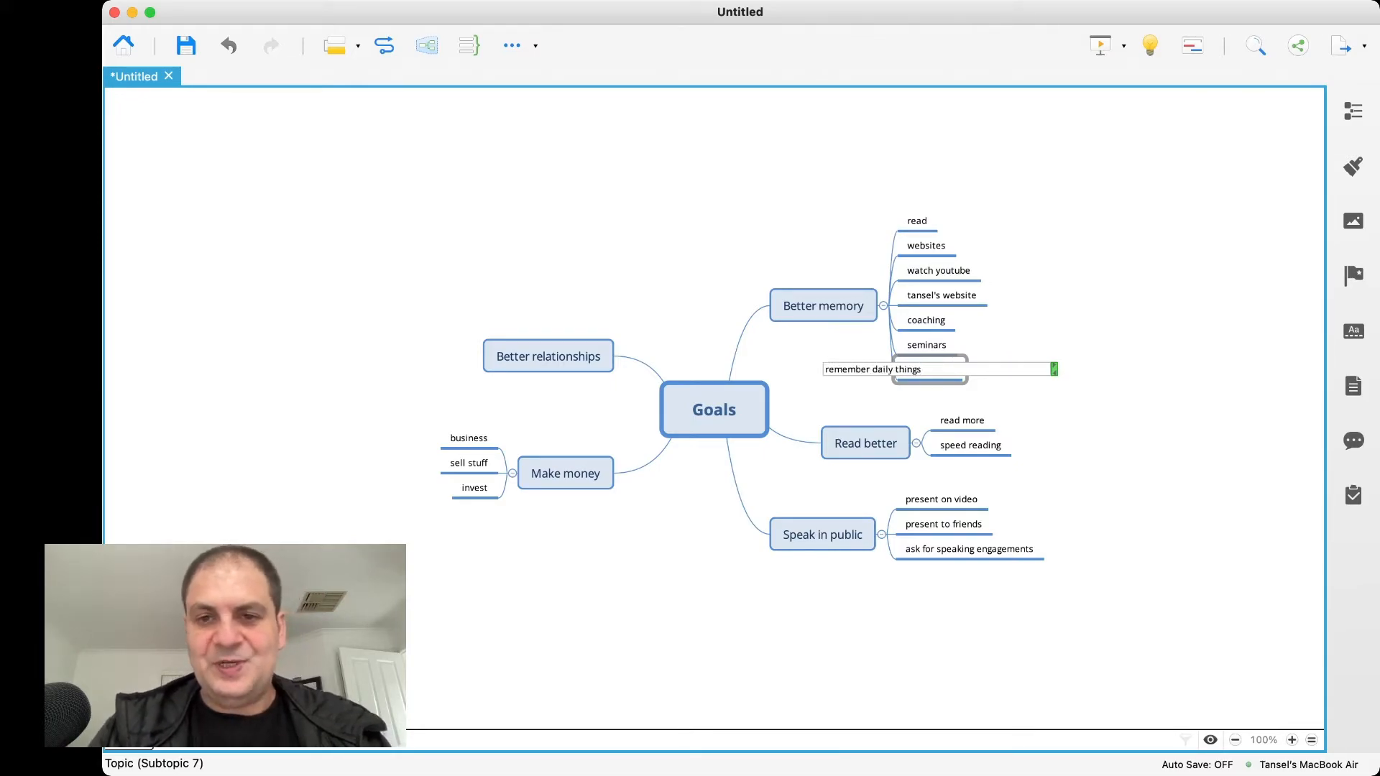
key(Return)
key(Return)
text(remember names)
key(Return)
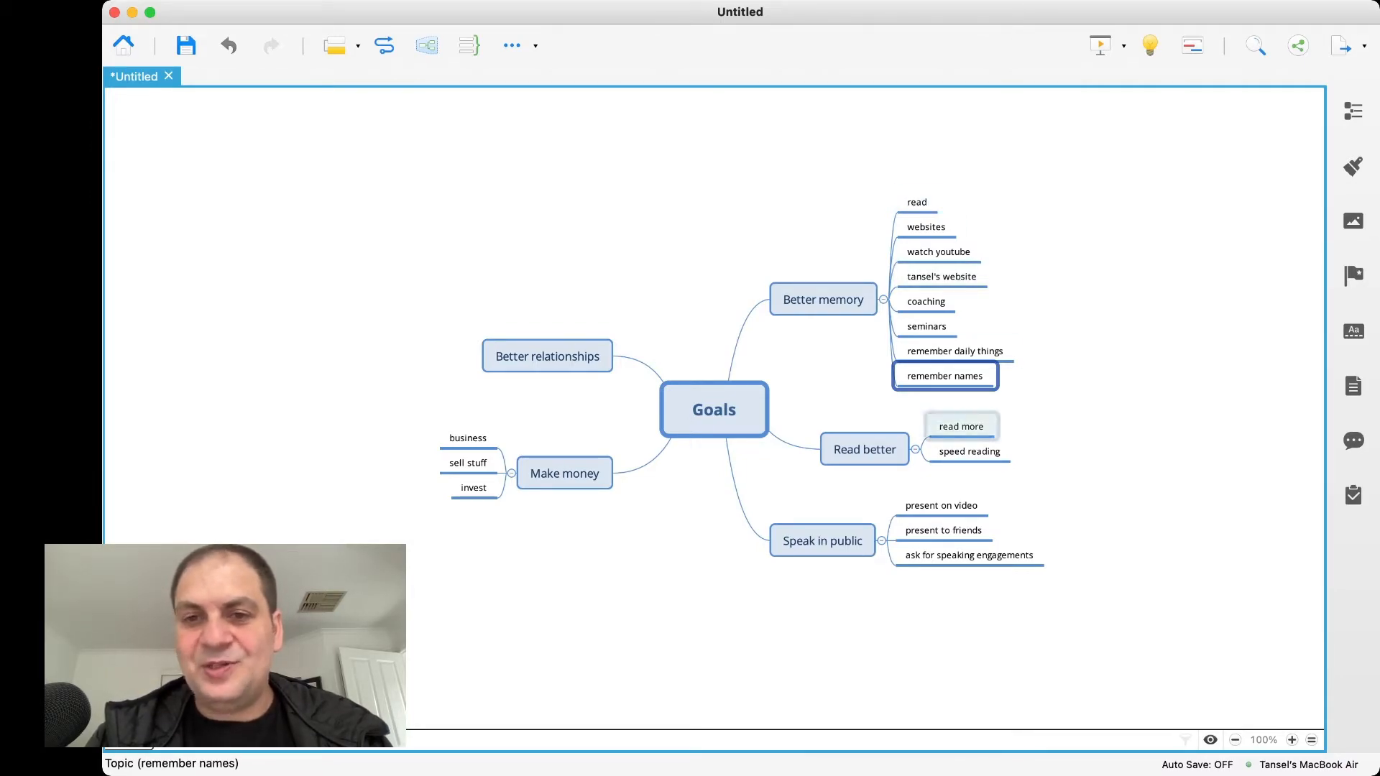
Add the child subtopics "todos" and "bins" under "remember daily things" in the Better memory branch.
click(954, 351)
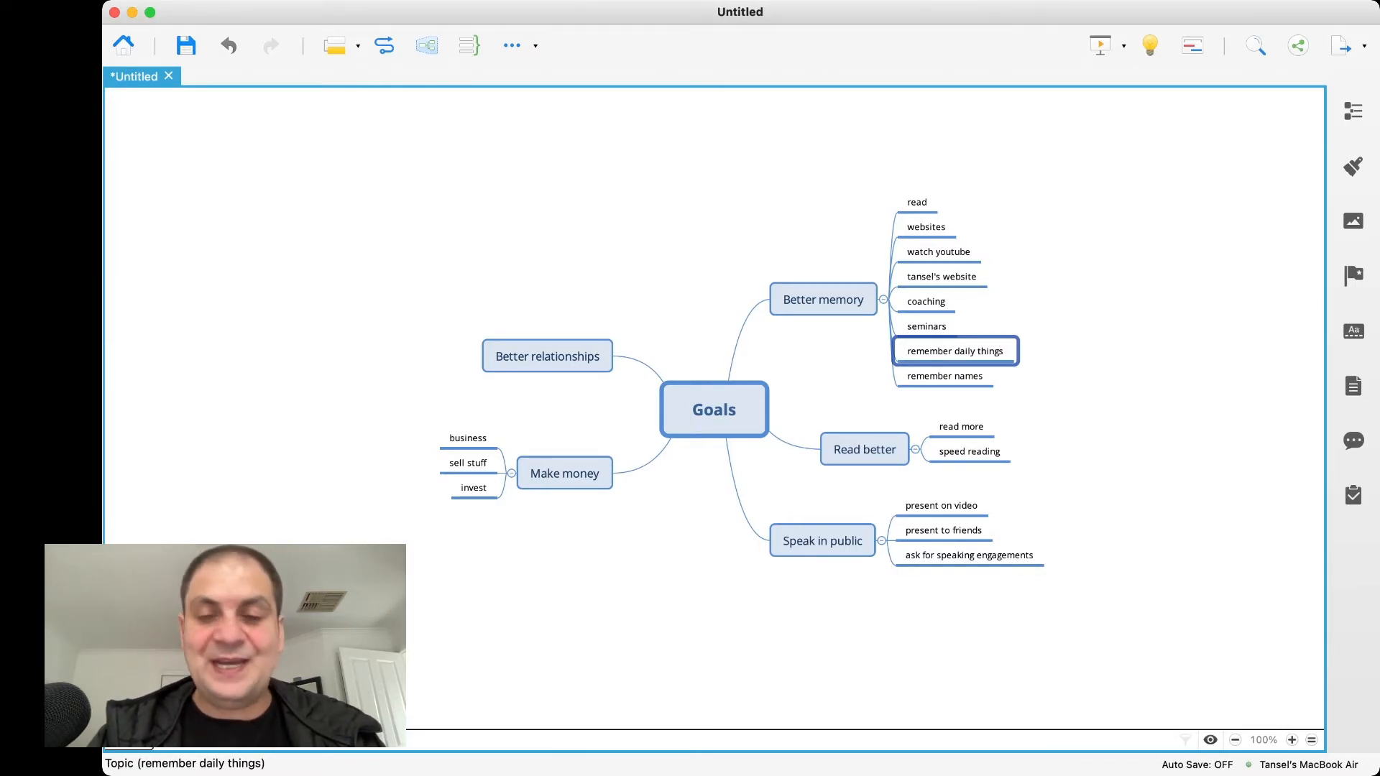
key(Tab)
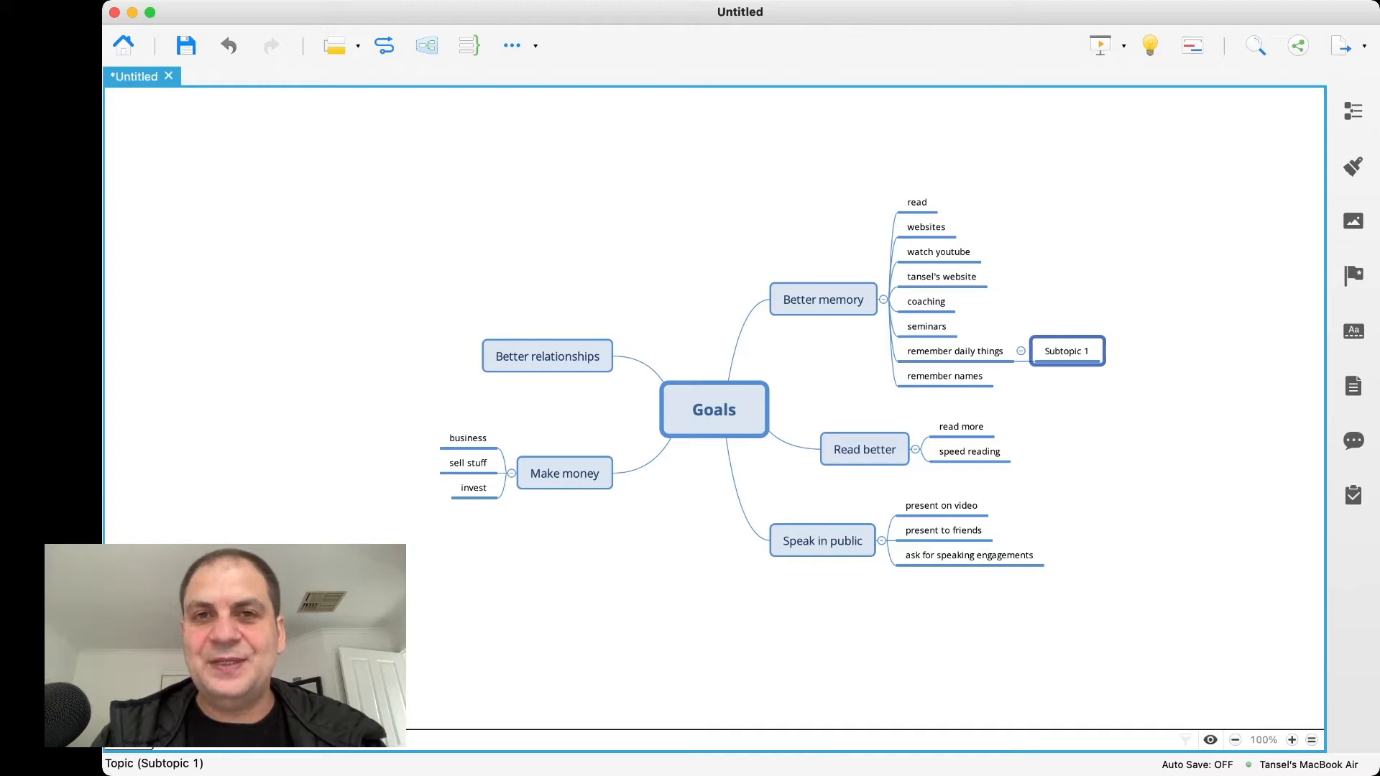
text(todos)
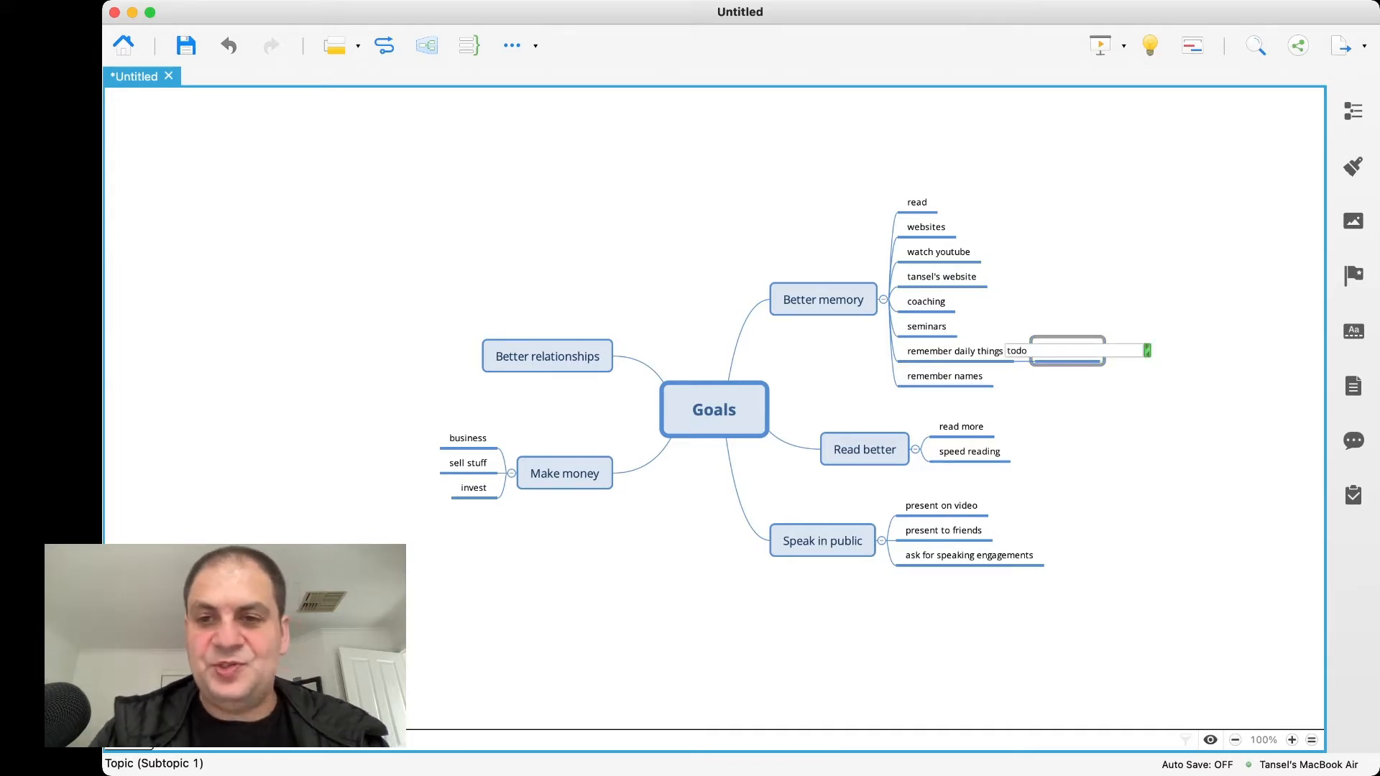
key(Return)
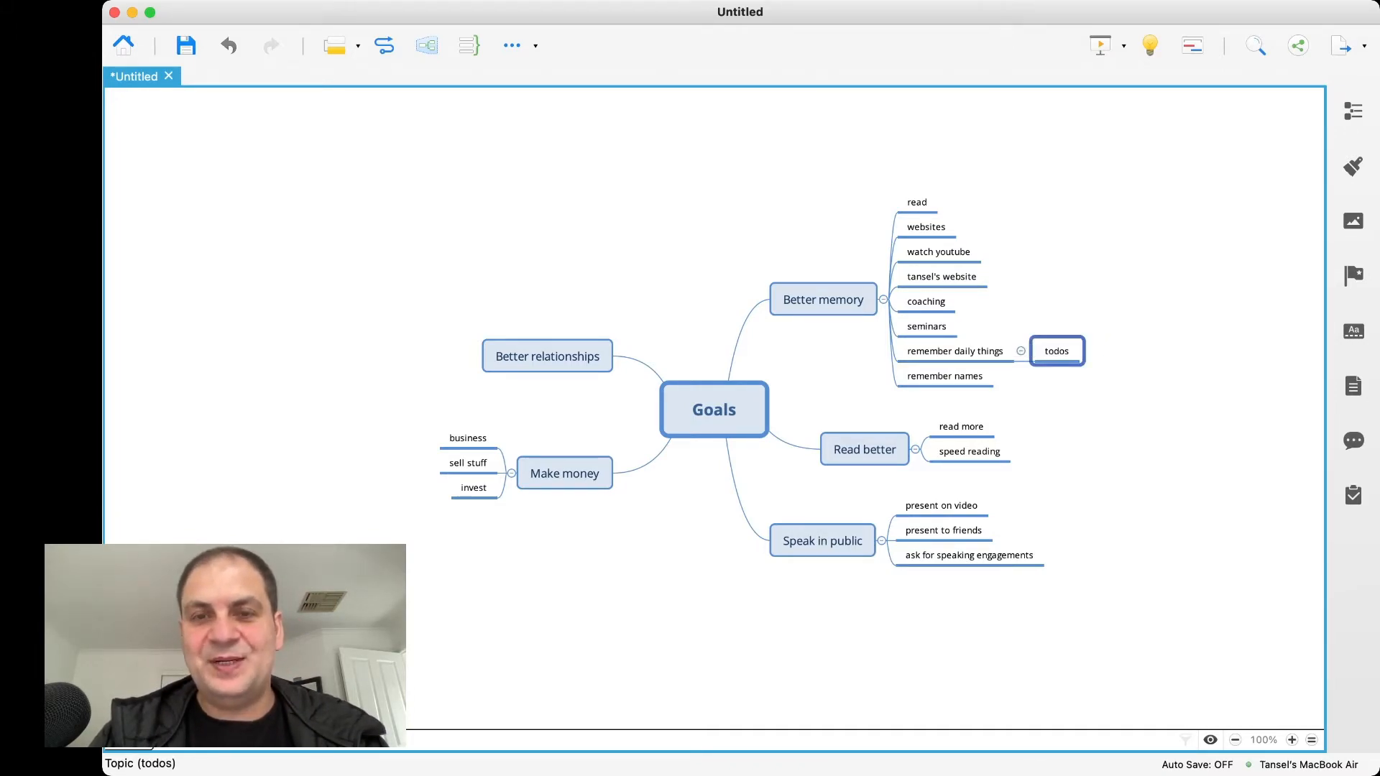
key(Return)
text(bins)
key(Return)
Add the child subtopics "directions" and "instructions" under "remember daily things", following "bins".
key(Return)
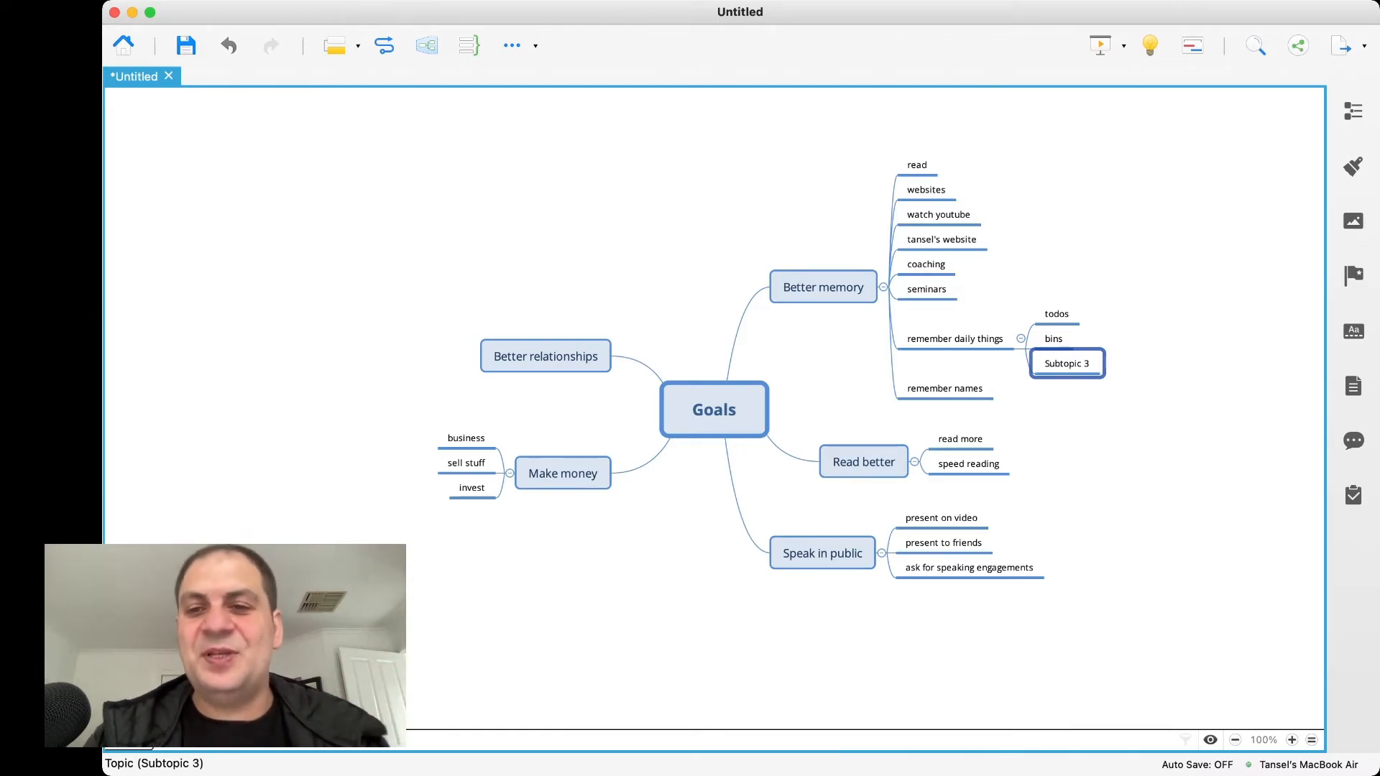
text(directions)
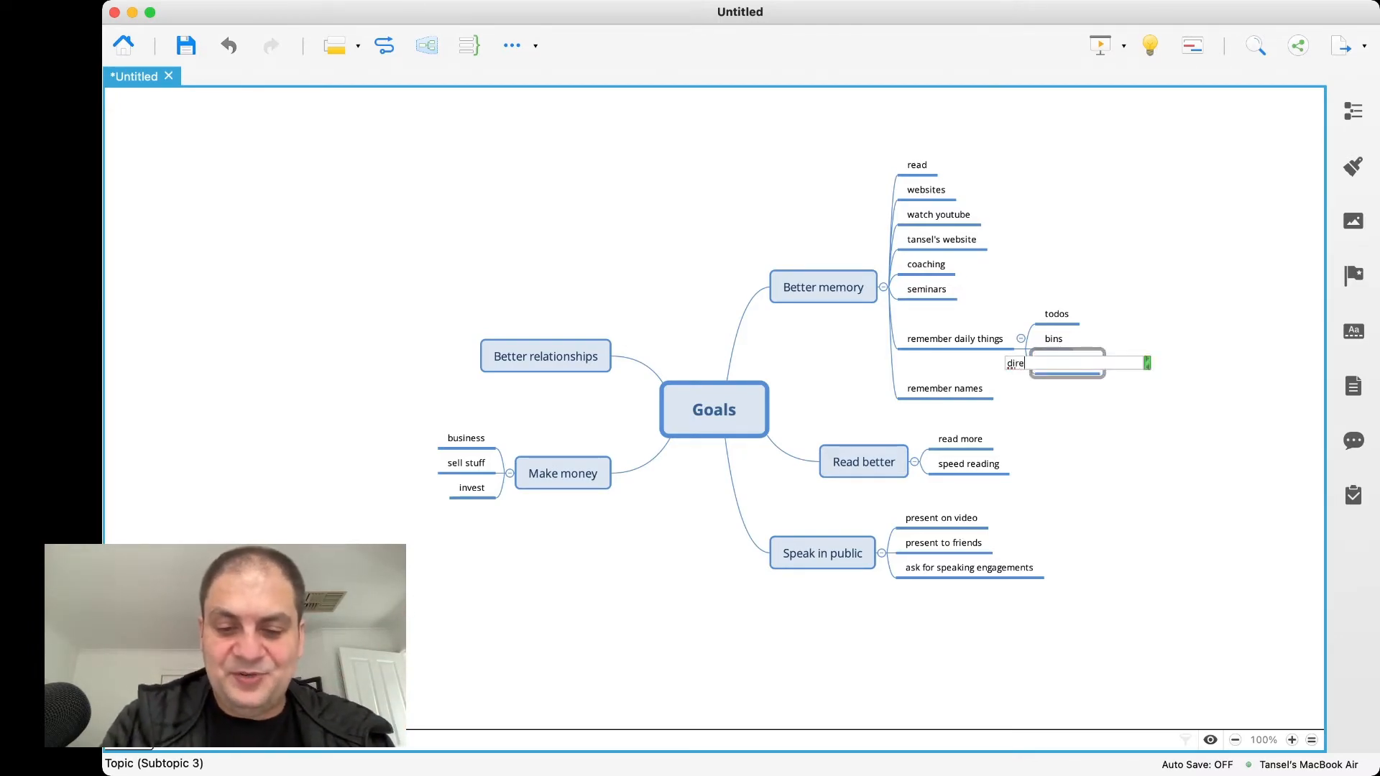
key(Return)
key(Return)
text(instructions)
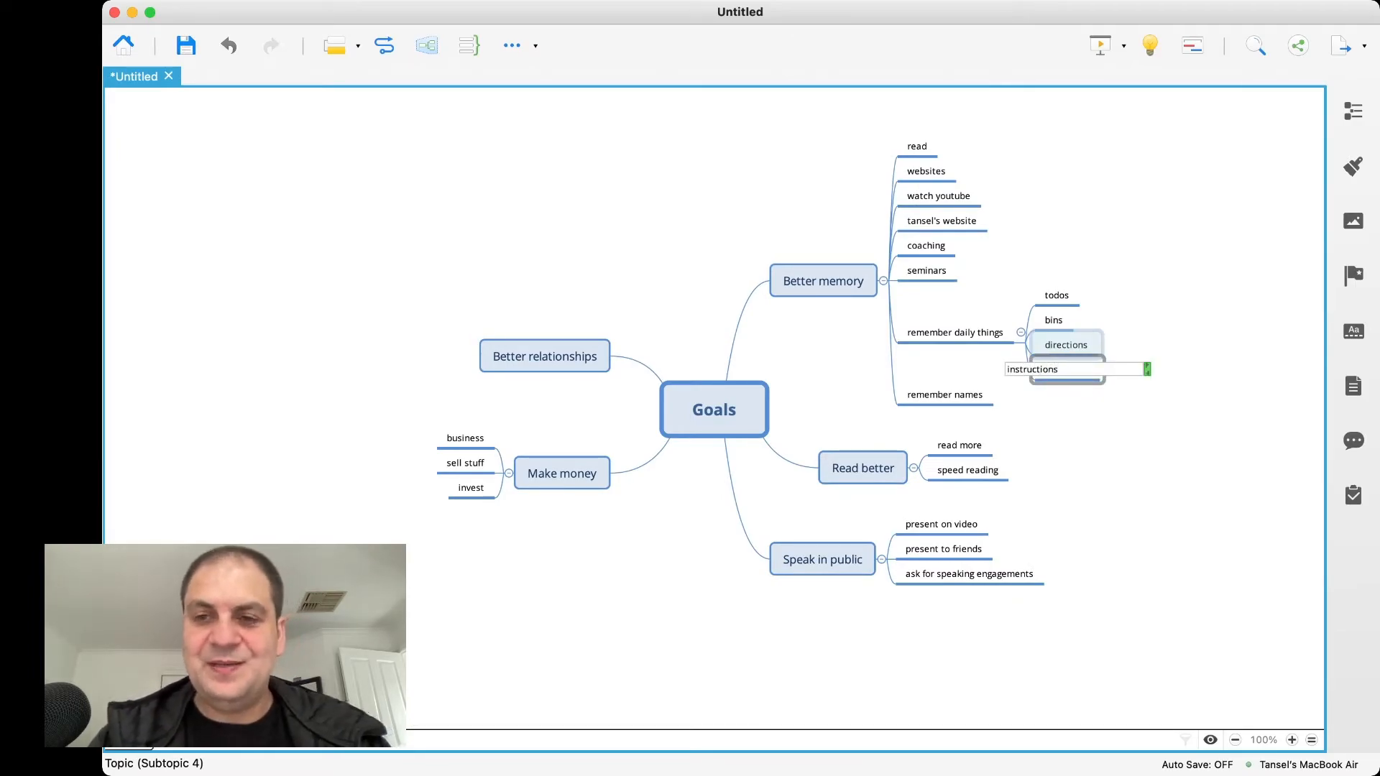
key(Return)
key(Escape)
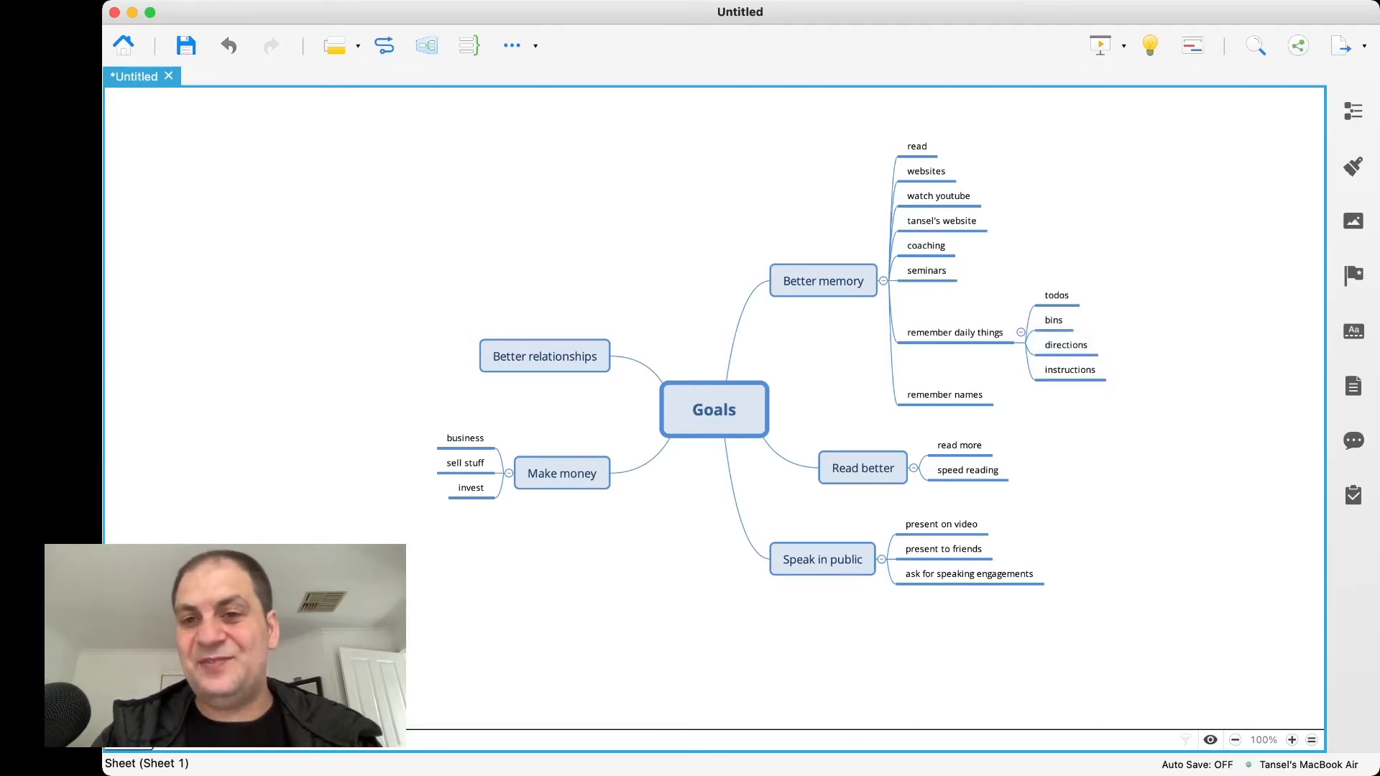
Add a child subtopic named "blog" under the presenter's website subtopic in the Better memory branch.
click(926, 245)
click(941, 222)
key(Tab)
text(blog)
key(Return)
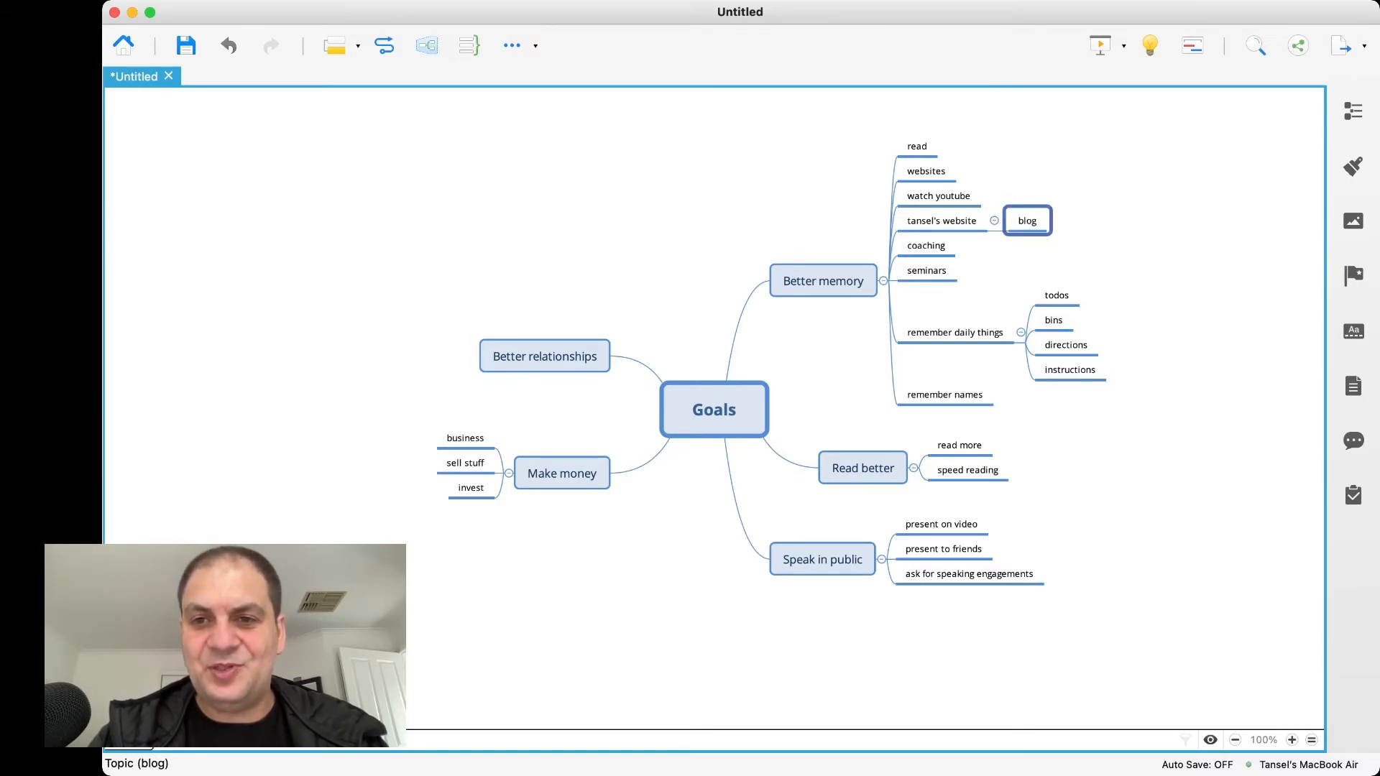
Add four child subtopics with default names under "blog" in the Better memory branch.
key(Tab)
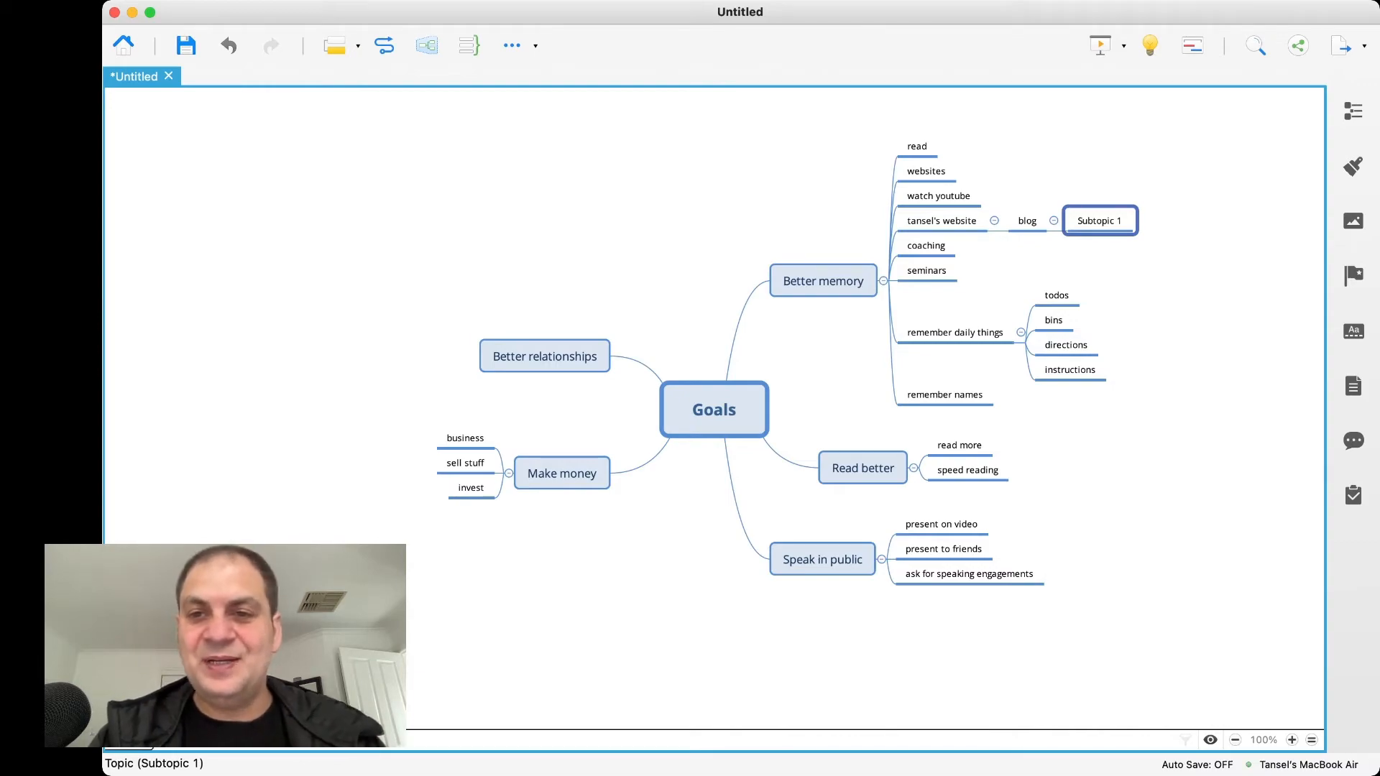
key(Return)
key(Return)
key(Return)
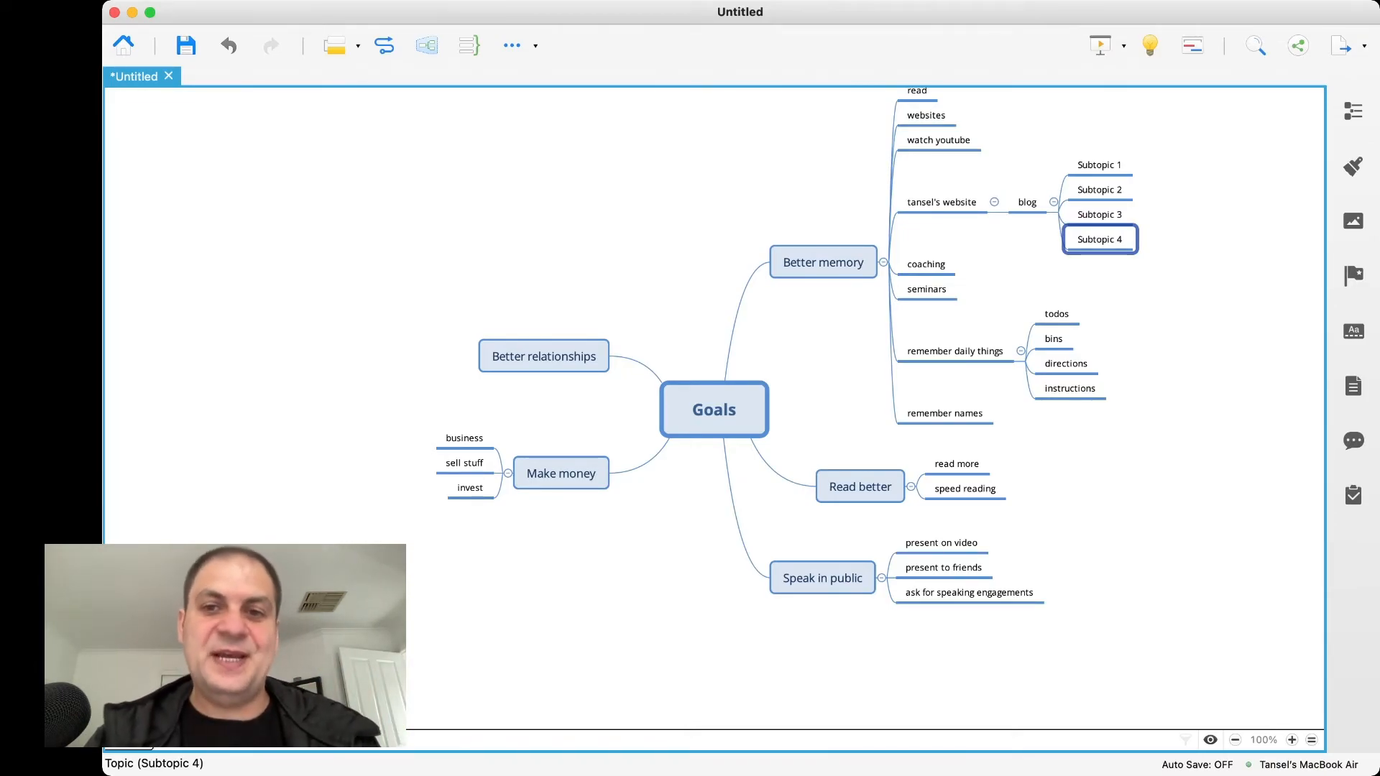
Add the child subtopics "memory palace" and "linking technique" under "todos" in the Better memory branch.
scroll(787, 361, up, 3)
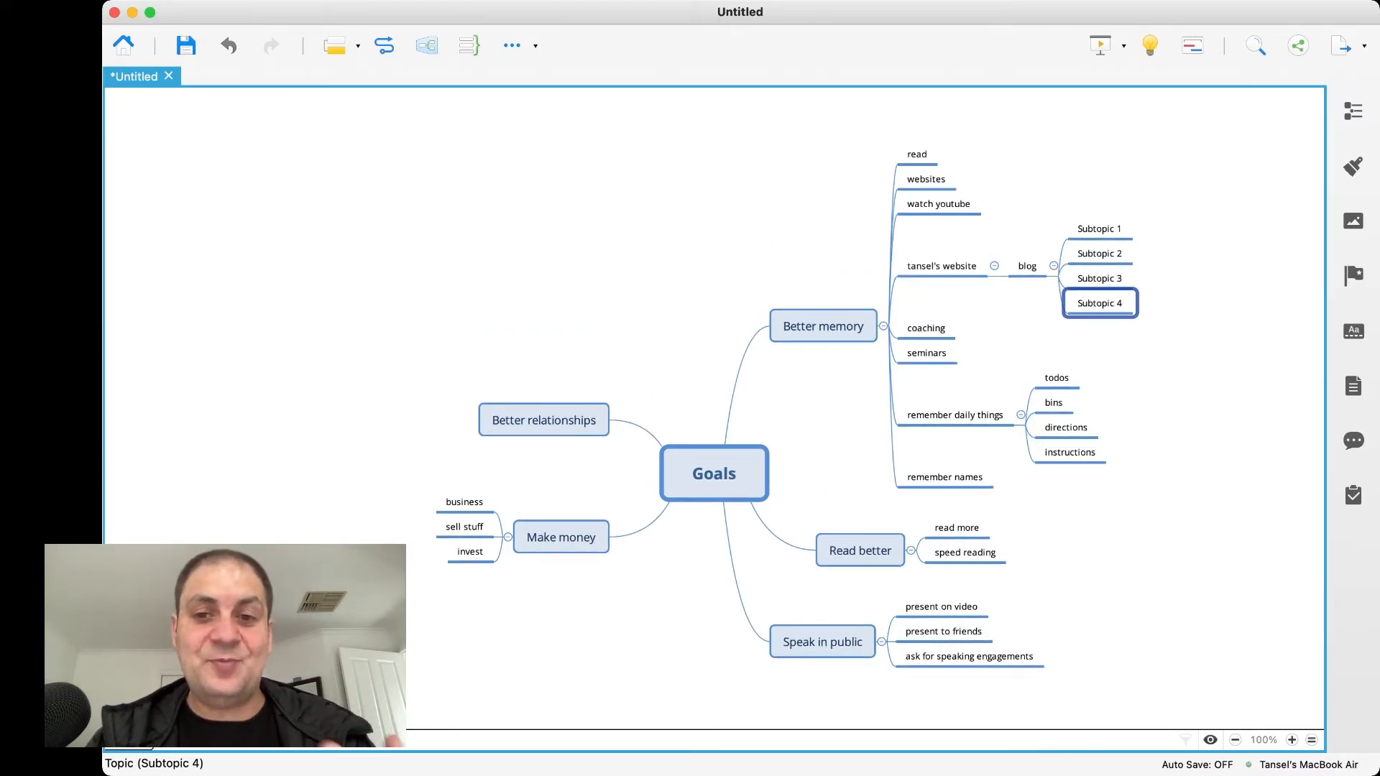
click(1056, 378)
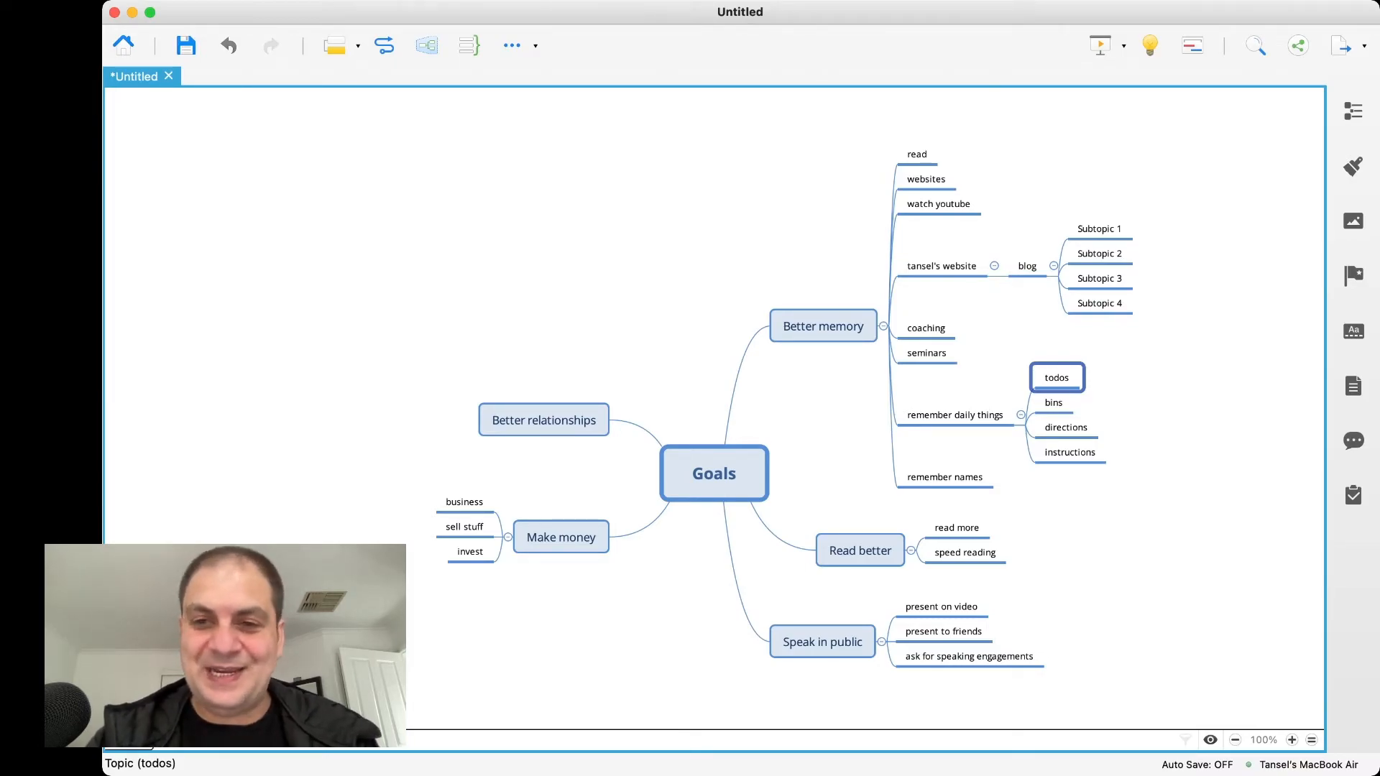
key(Tab)
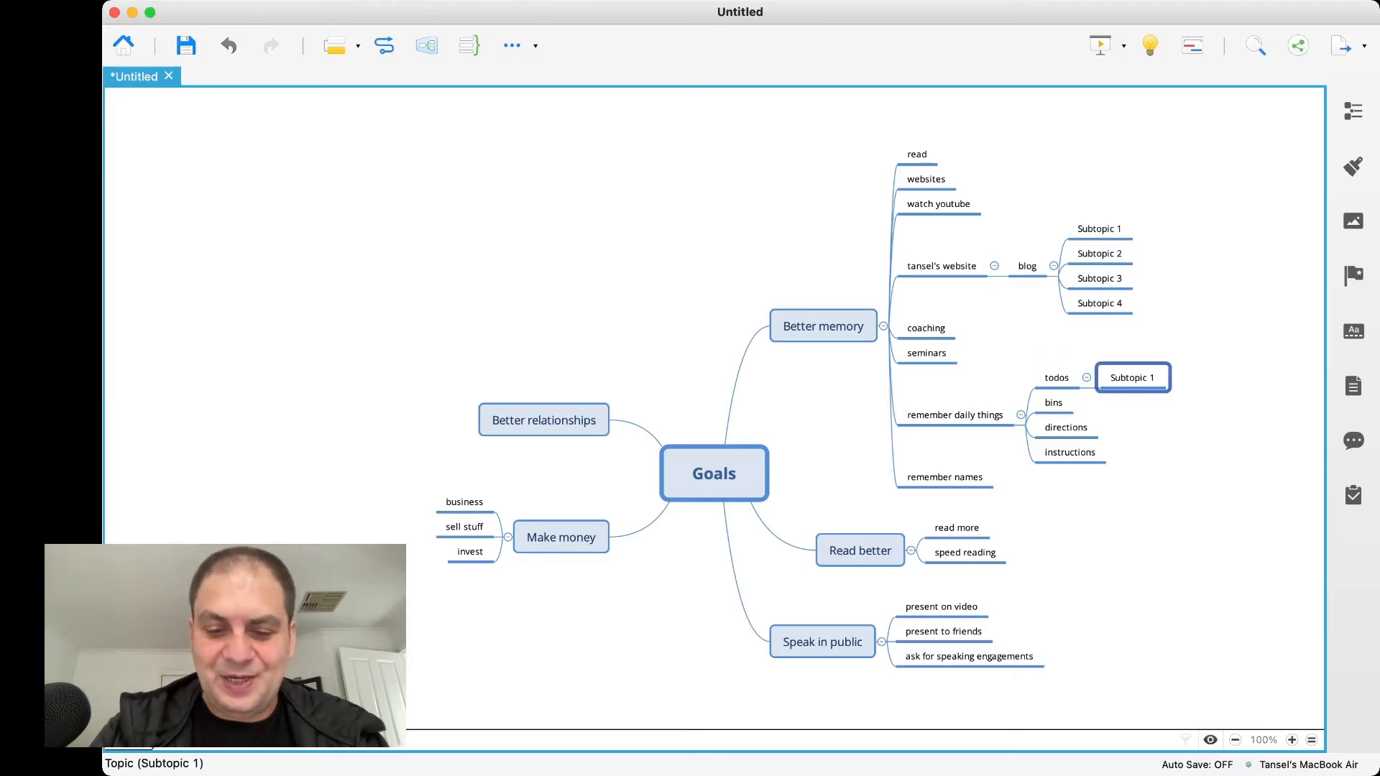
text(memory palace)
key(Return)
text(linkin)
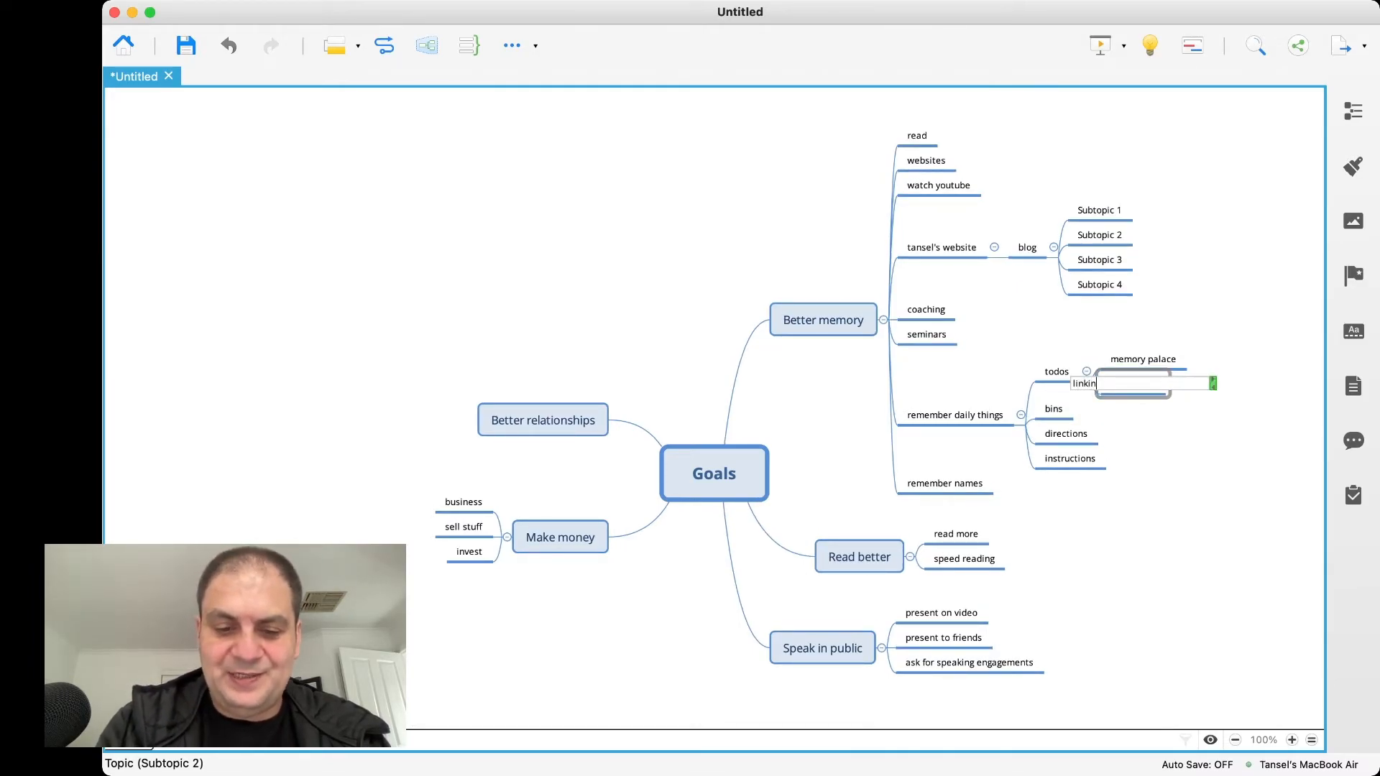
text(g technique)
key(Return)
Add the child subtopics "story" and "association" under "todos", following "linking technique".
text(story)
key(Return)
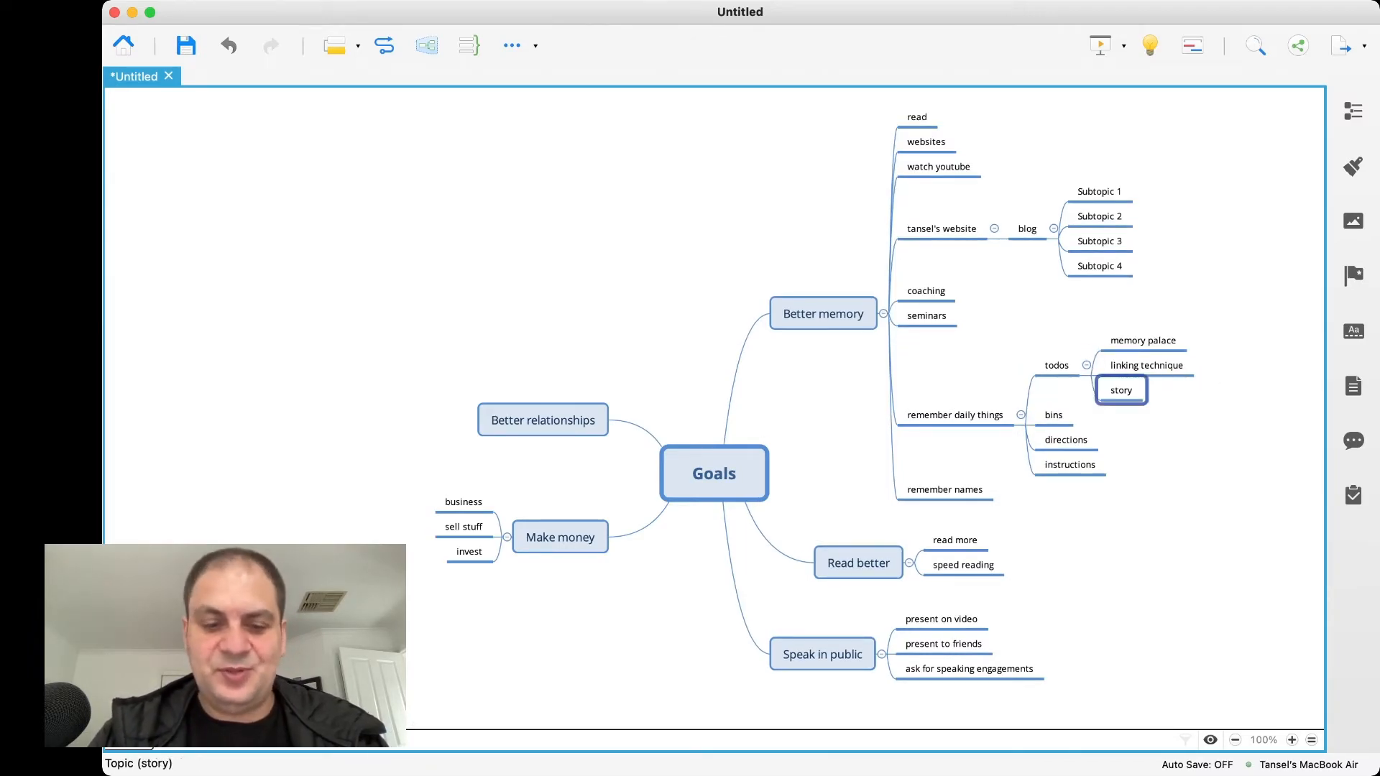
text(association)
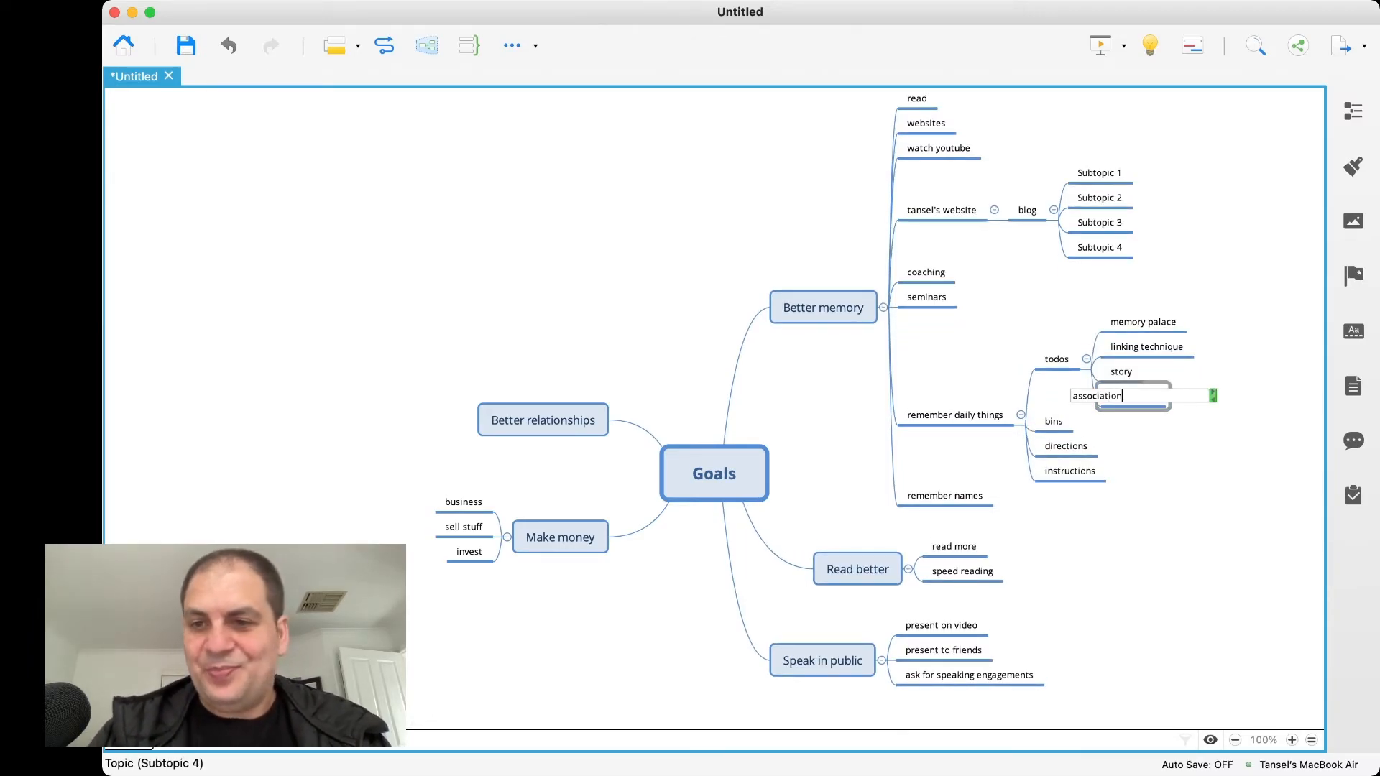
key(Return)
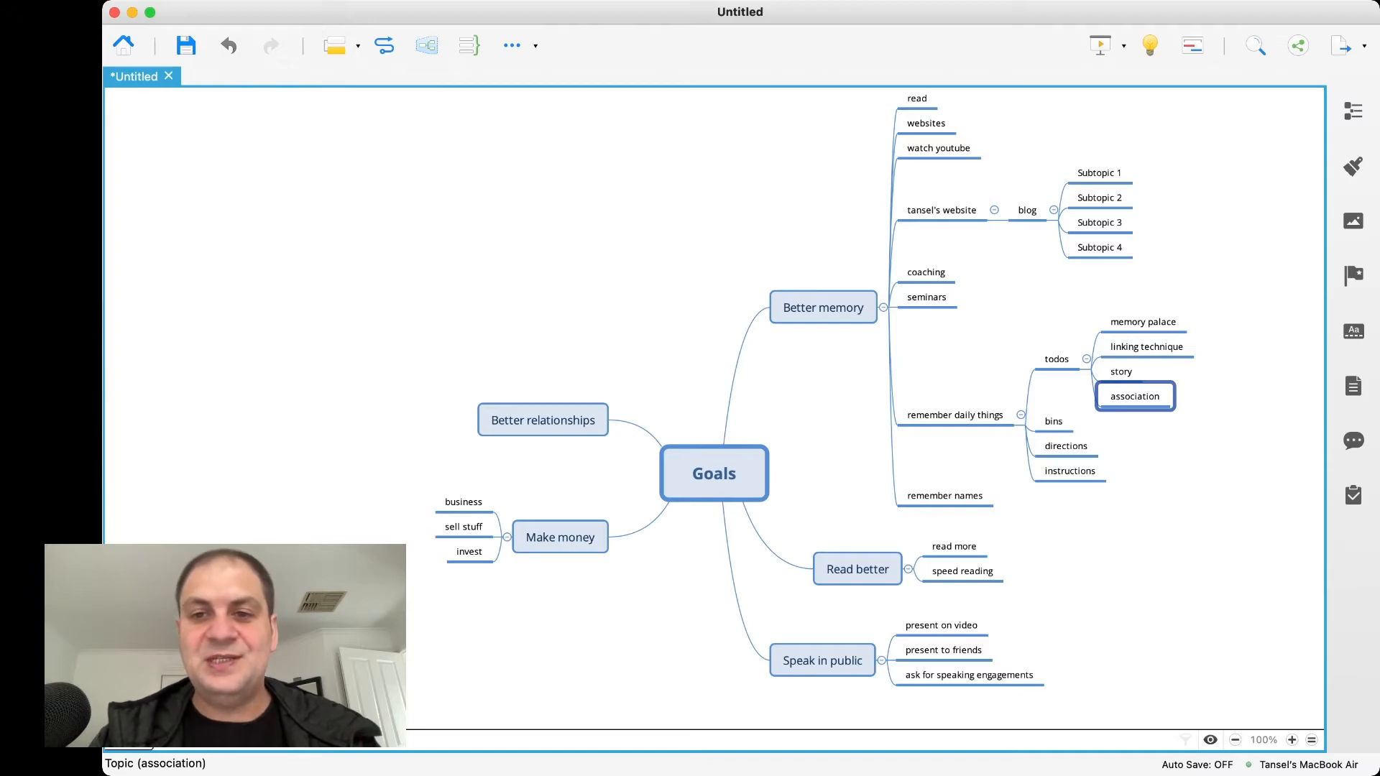
click(1053, 421)
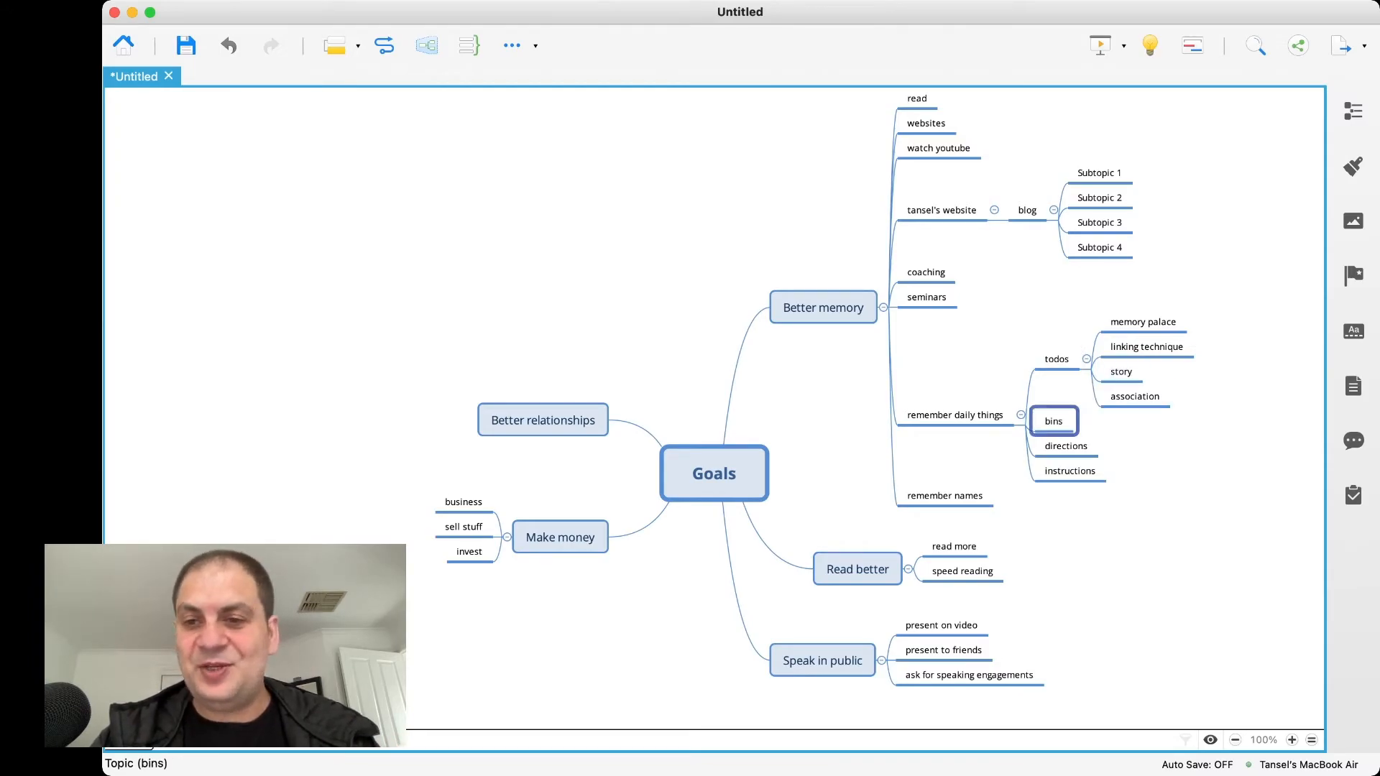
click(1066, 446)
click(1070, 471)
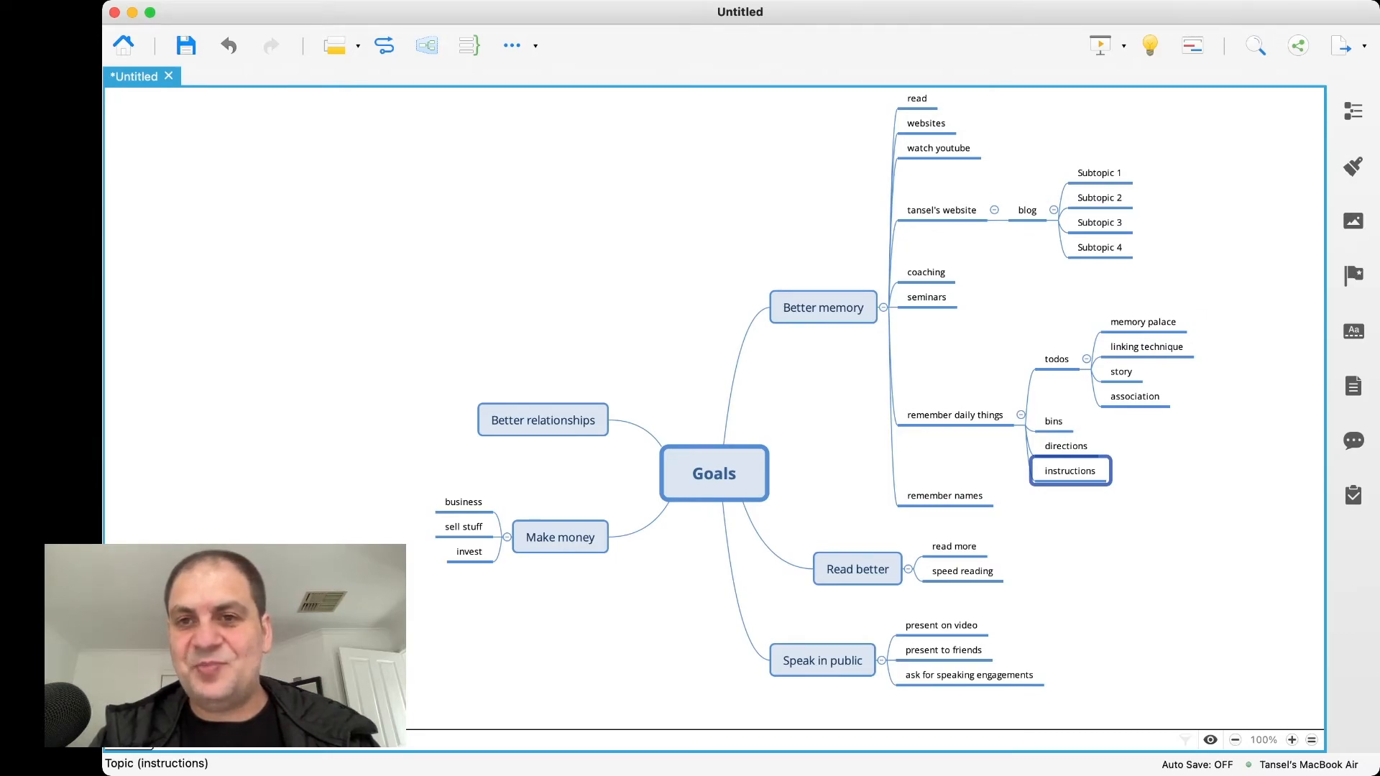
click(939, 148)
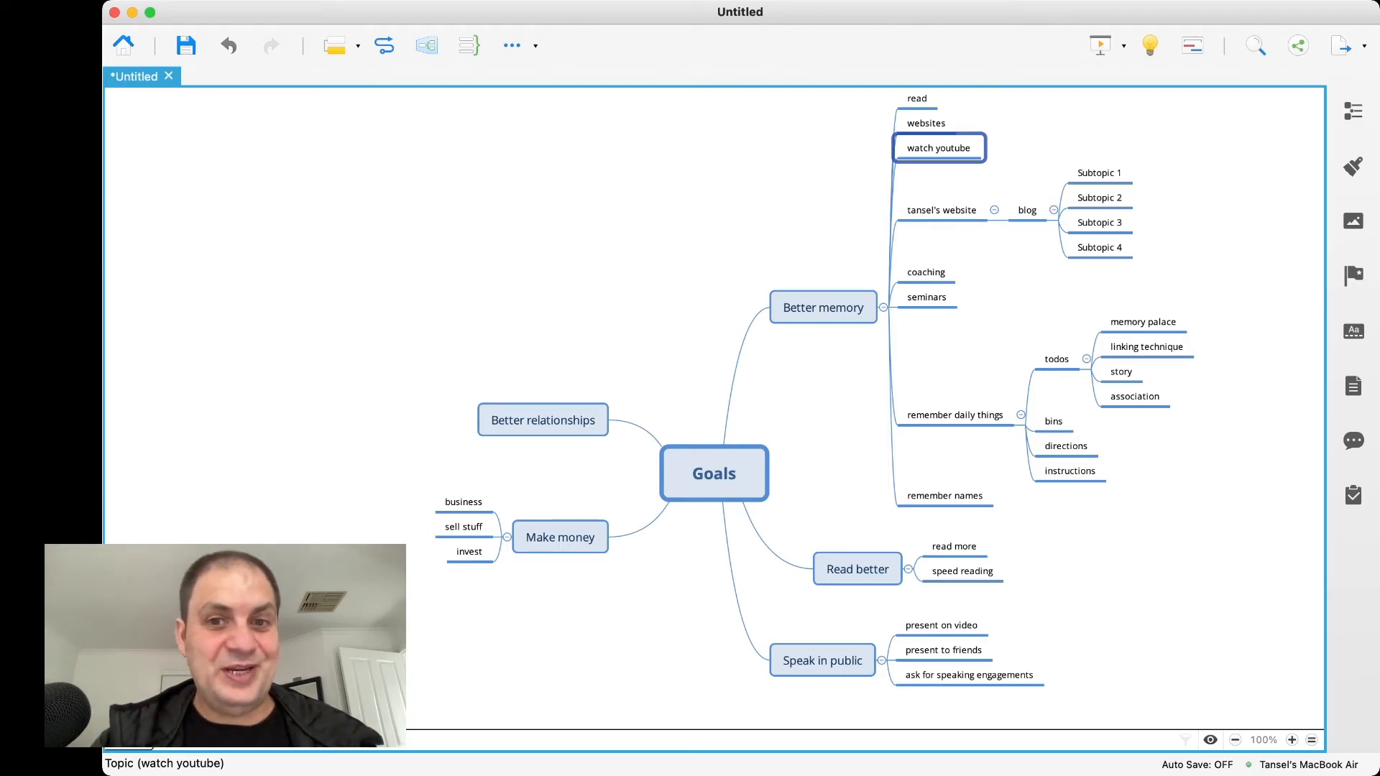
Add the child subtopics "visual guide" and "chunking" under "speed reading" in the Read better branch.
scroll(963, 539, down, 1)
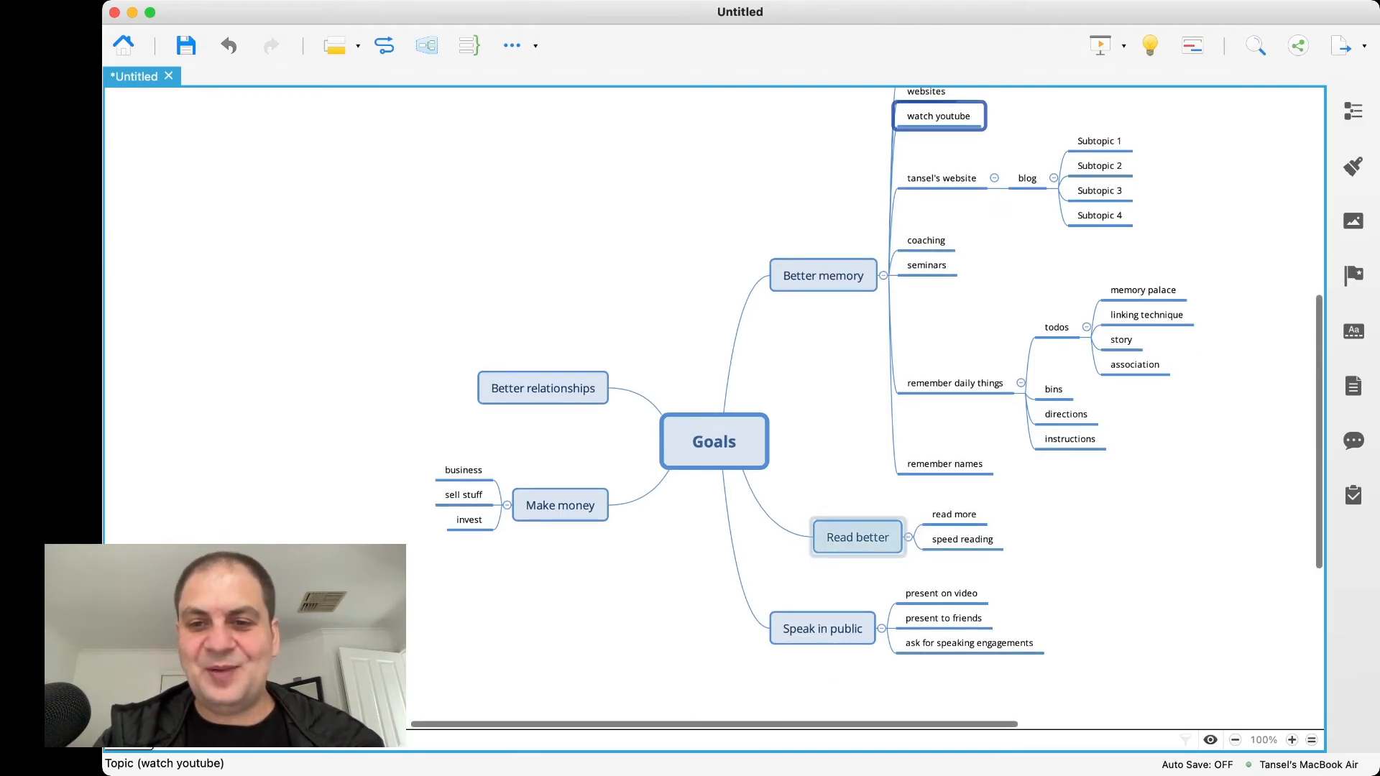
click(963, 539)
click(963, 539)
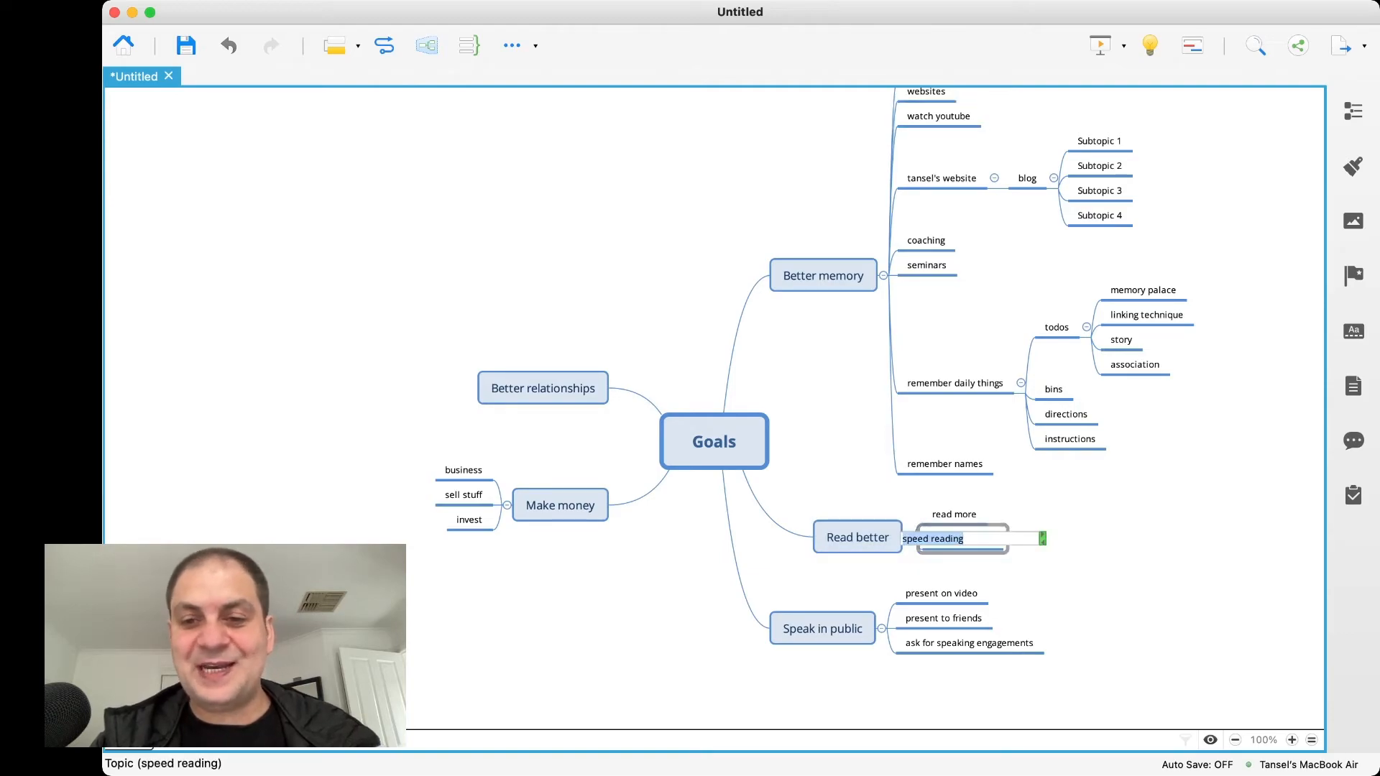
click(1035, 571)
click(963, 539)
key(Tab)
text(visual guide)
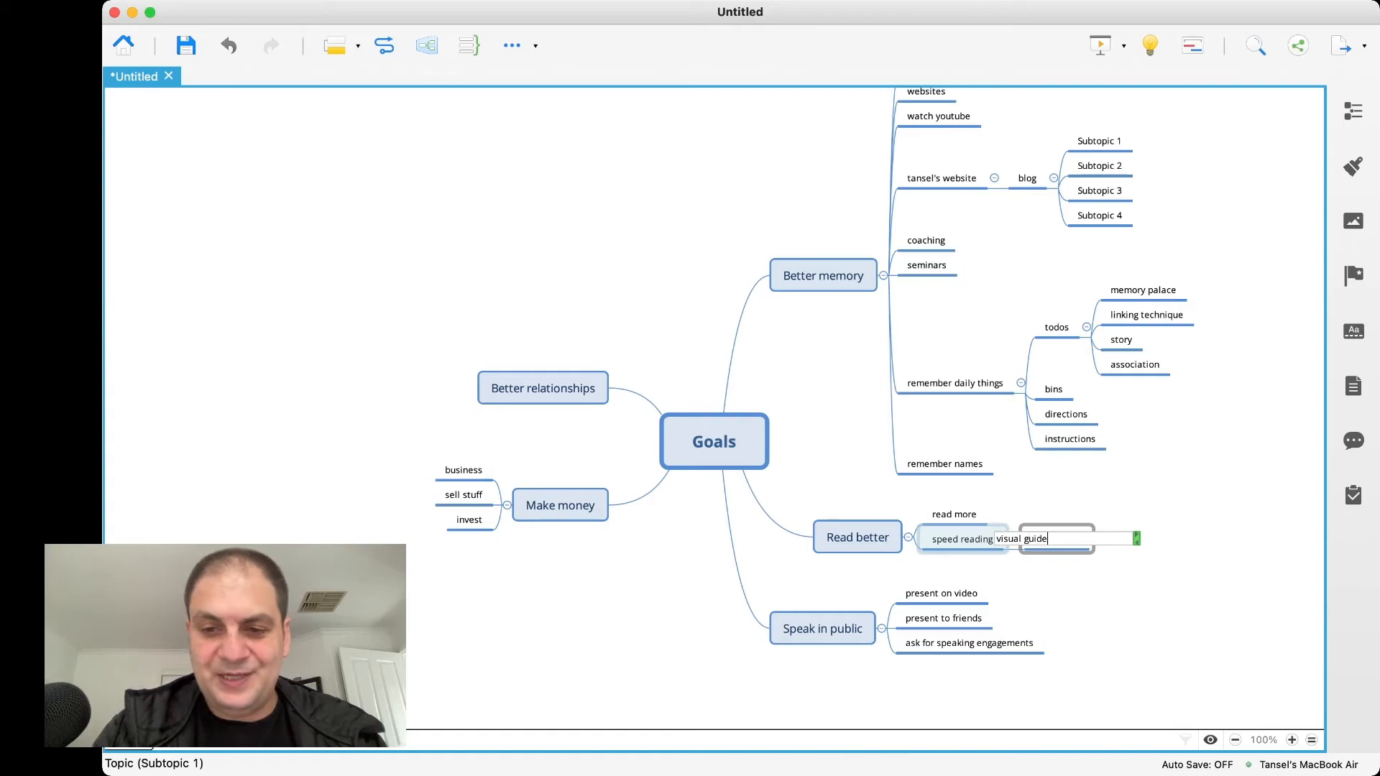
key(Return)
text(chunking)
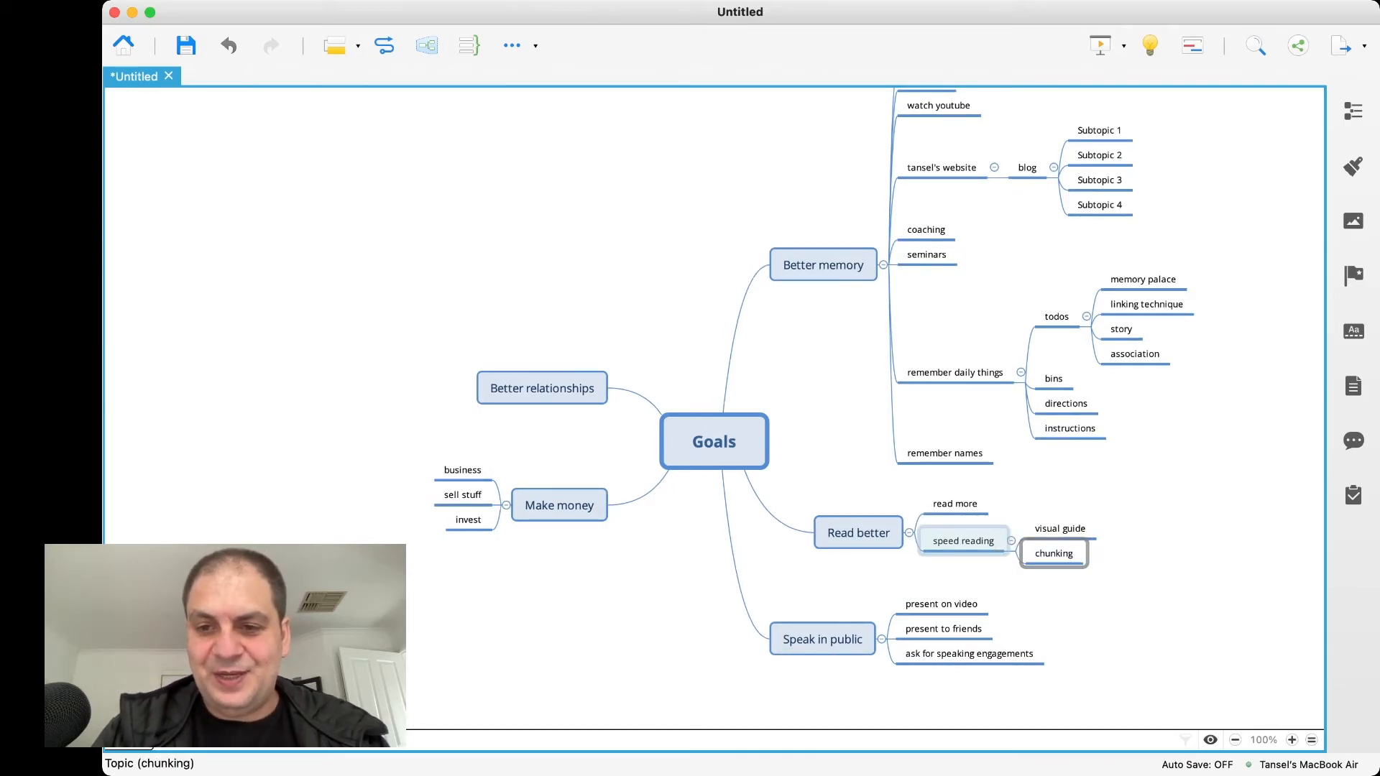
Add a third child subtopic named "read more" under "speed reading", following "chunking".
key(Return)
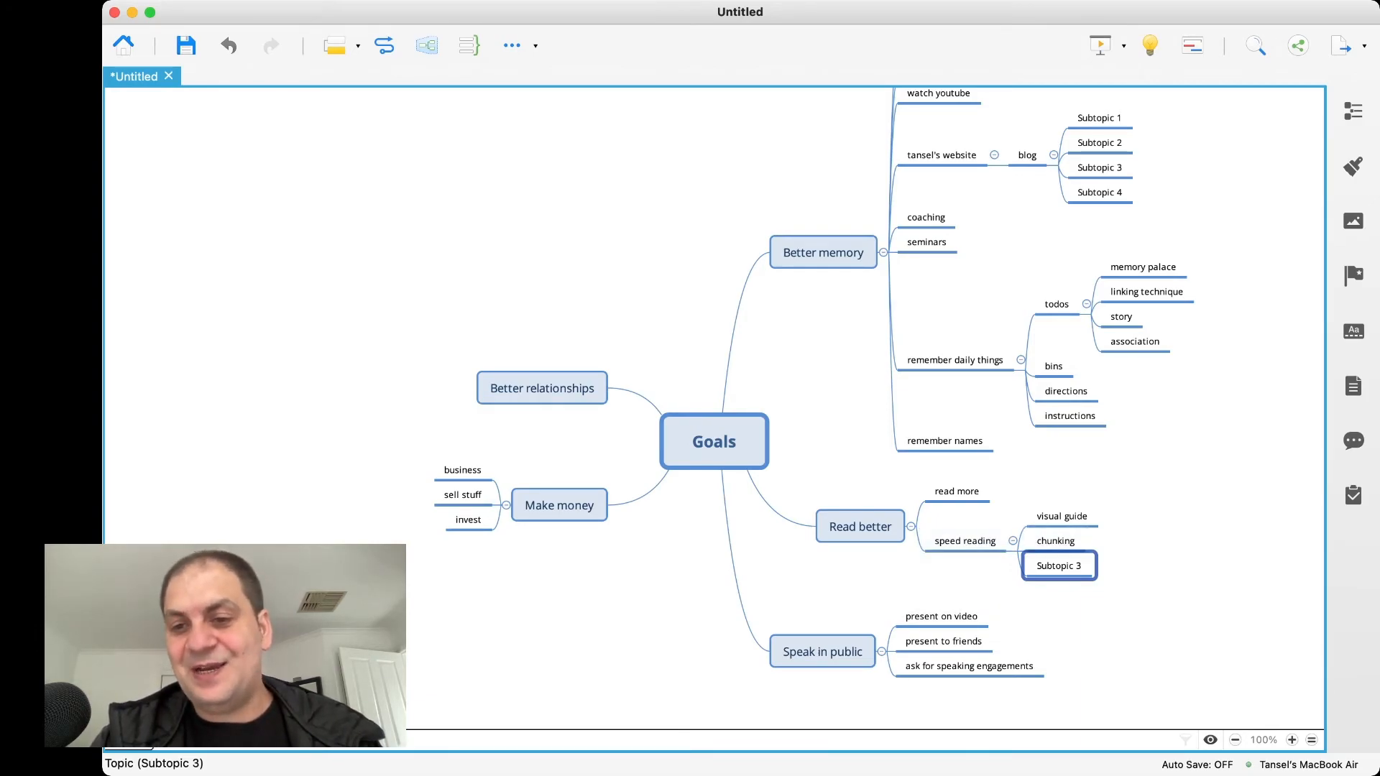
click(1062, 516)
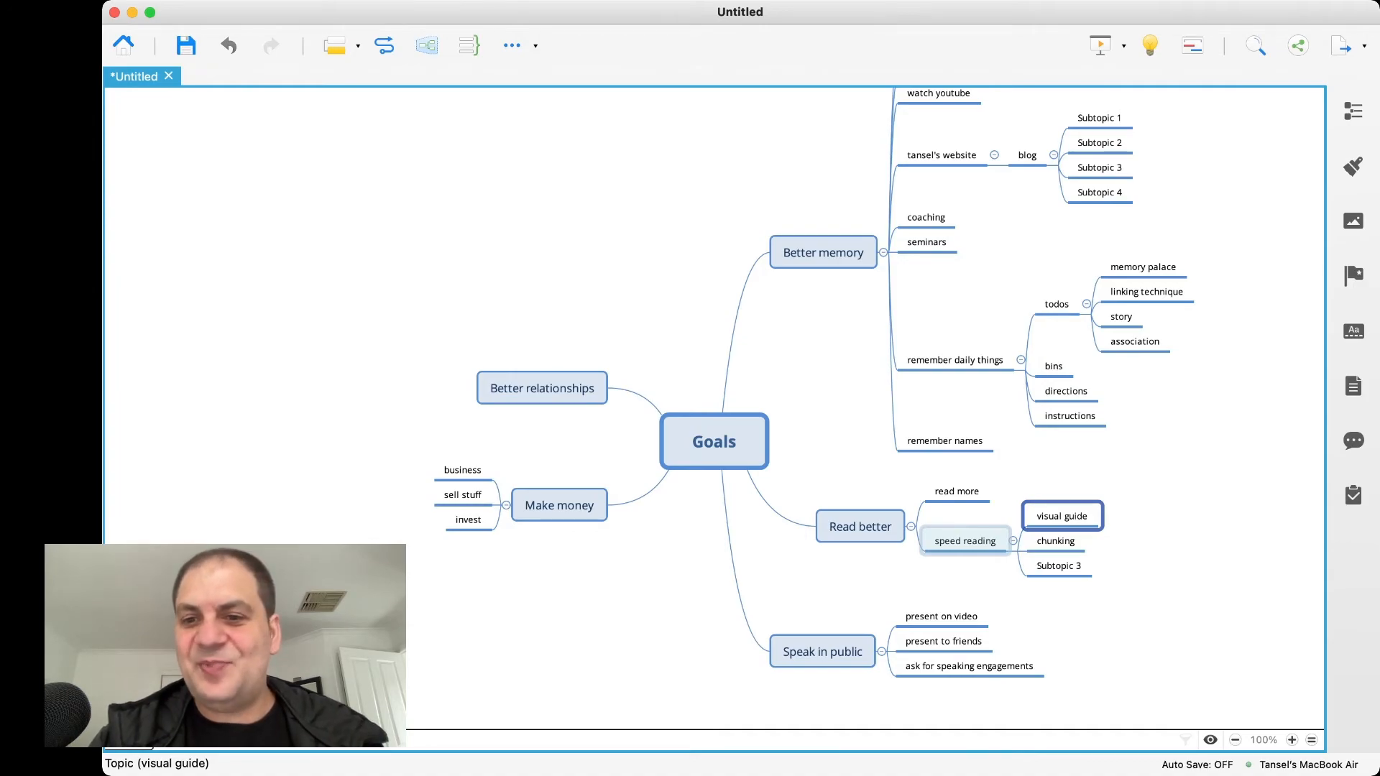
click(1059, 565)
click(1059, 565)
text(read more)
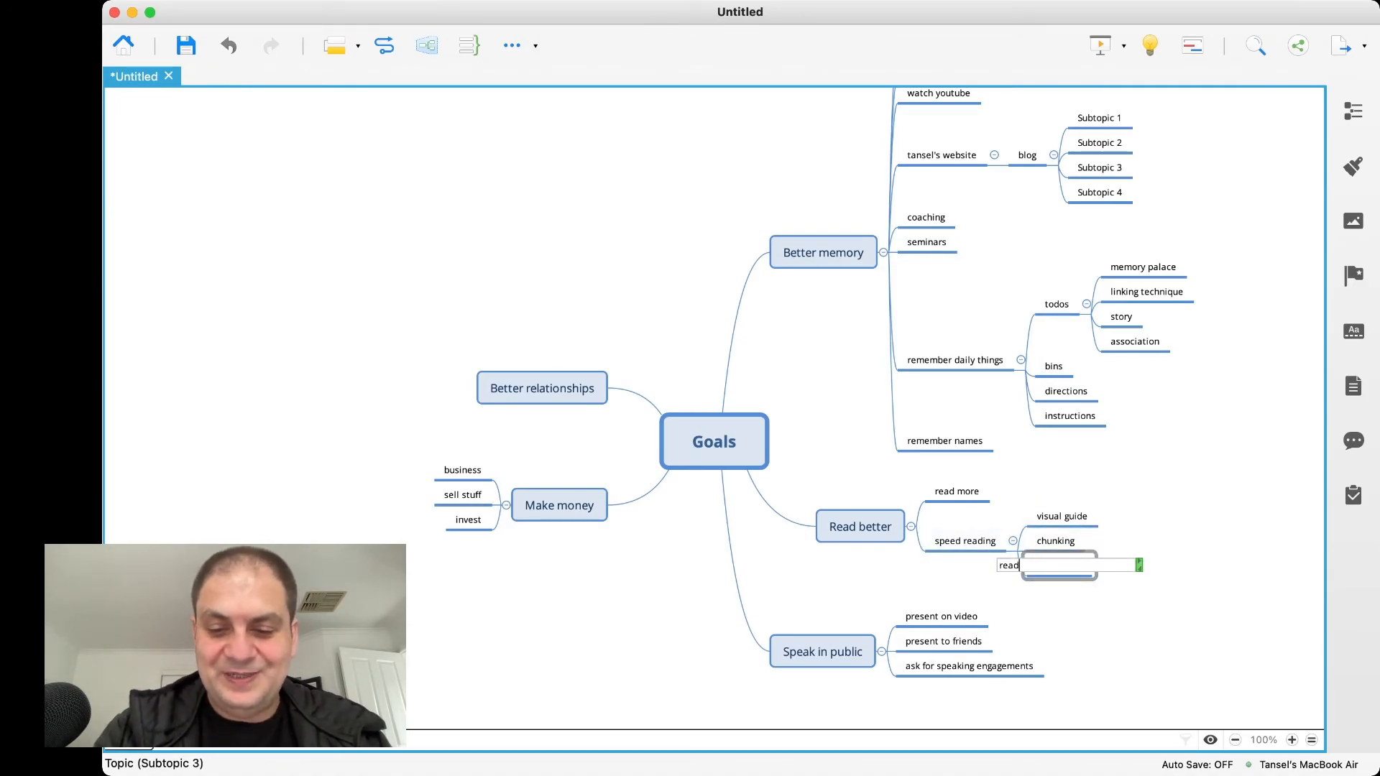
key(Return)
Add five child subtopics with default names under the "read more" subtopic of "speed reading".
key(Tab)
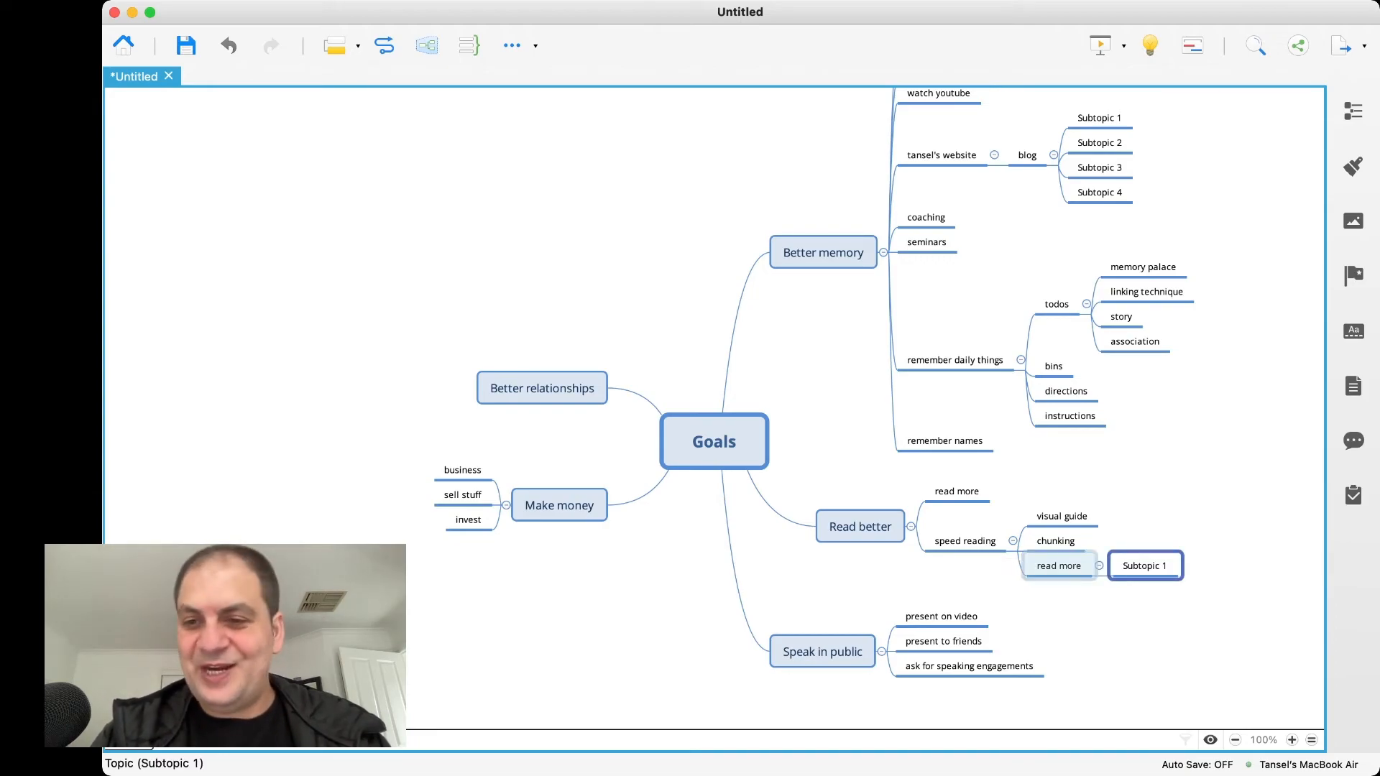
key(Return)
key(Return)
key(Return)
key(Return)
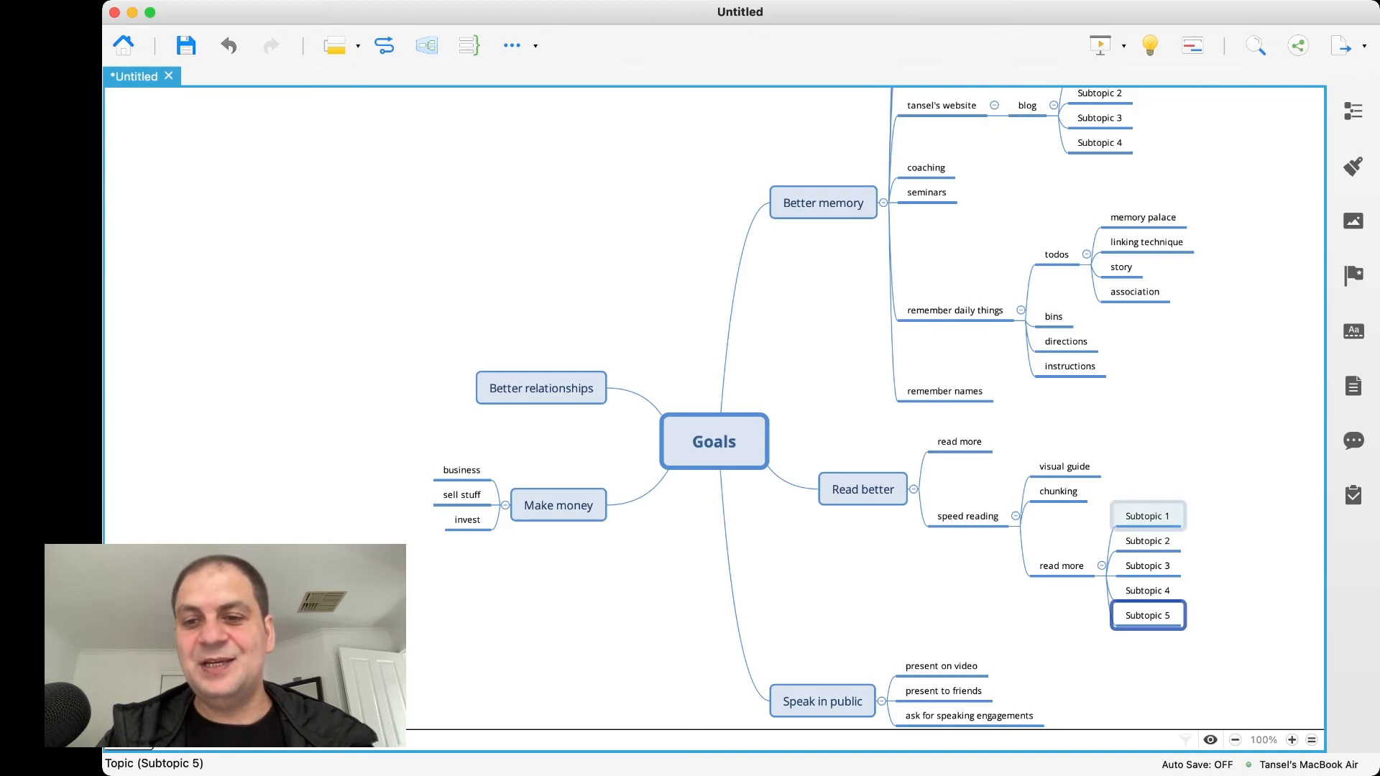
click(1061, 566)
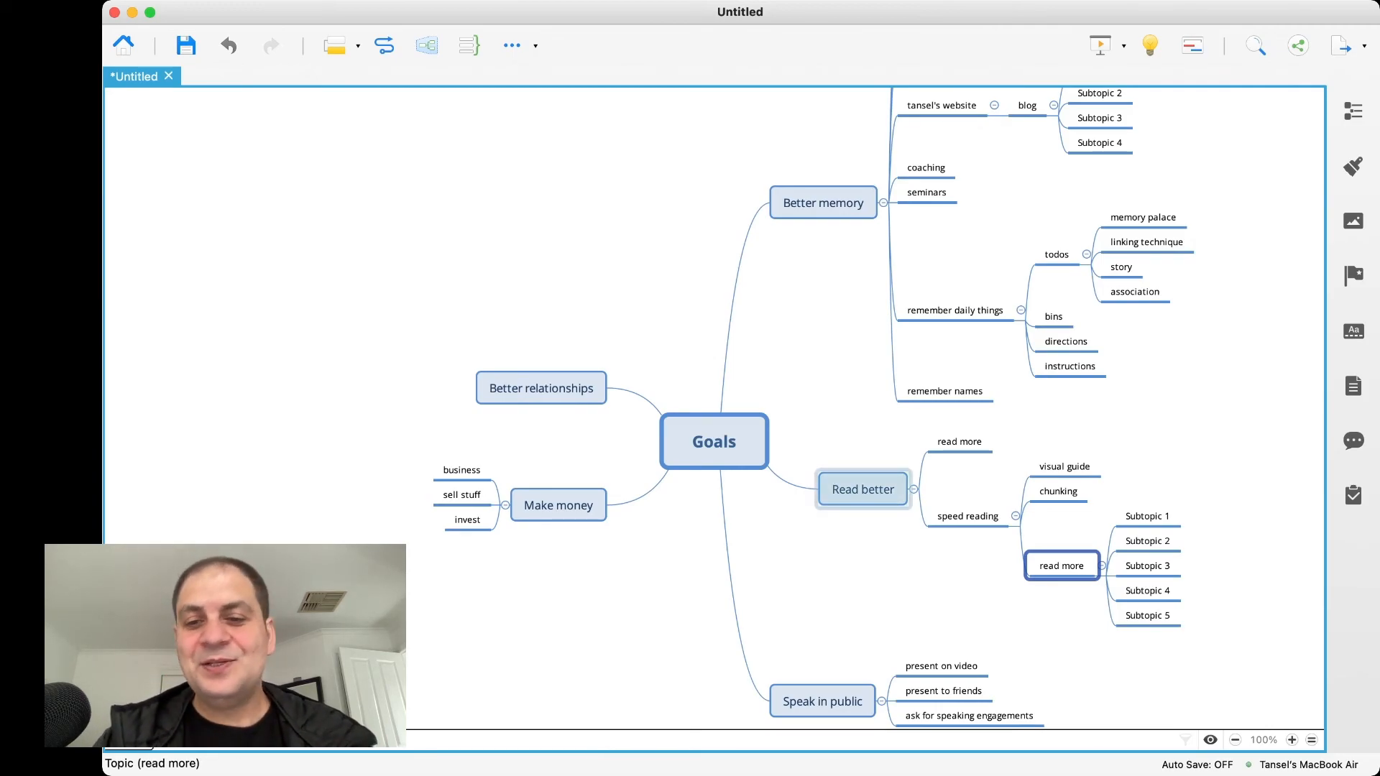
scroll(863, 488, down, 3)
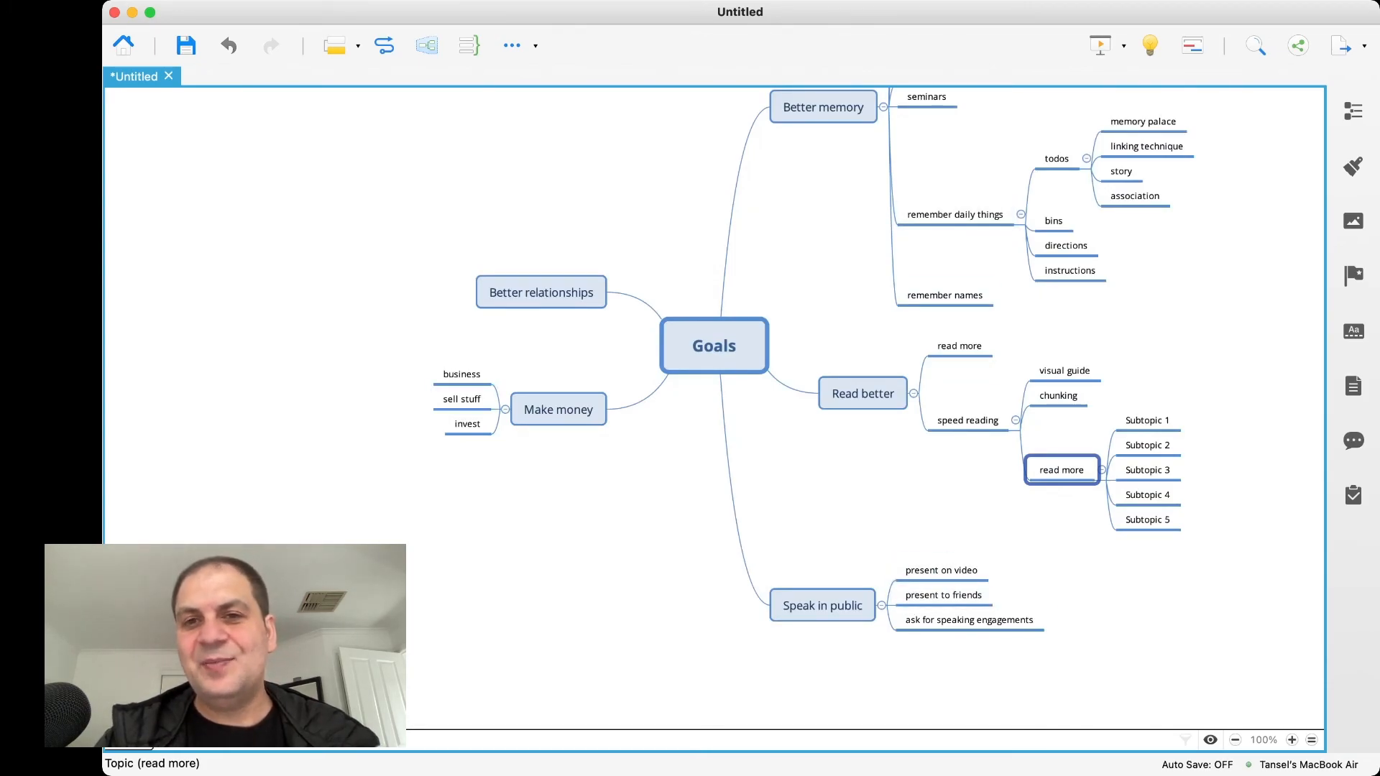
scroll(876, 406, up, 2)
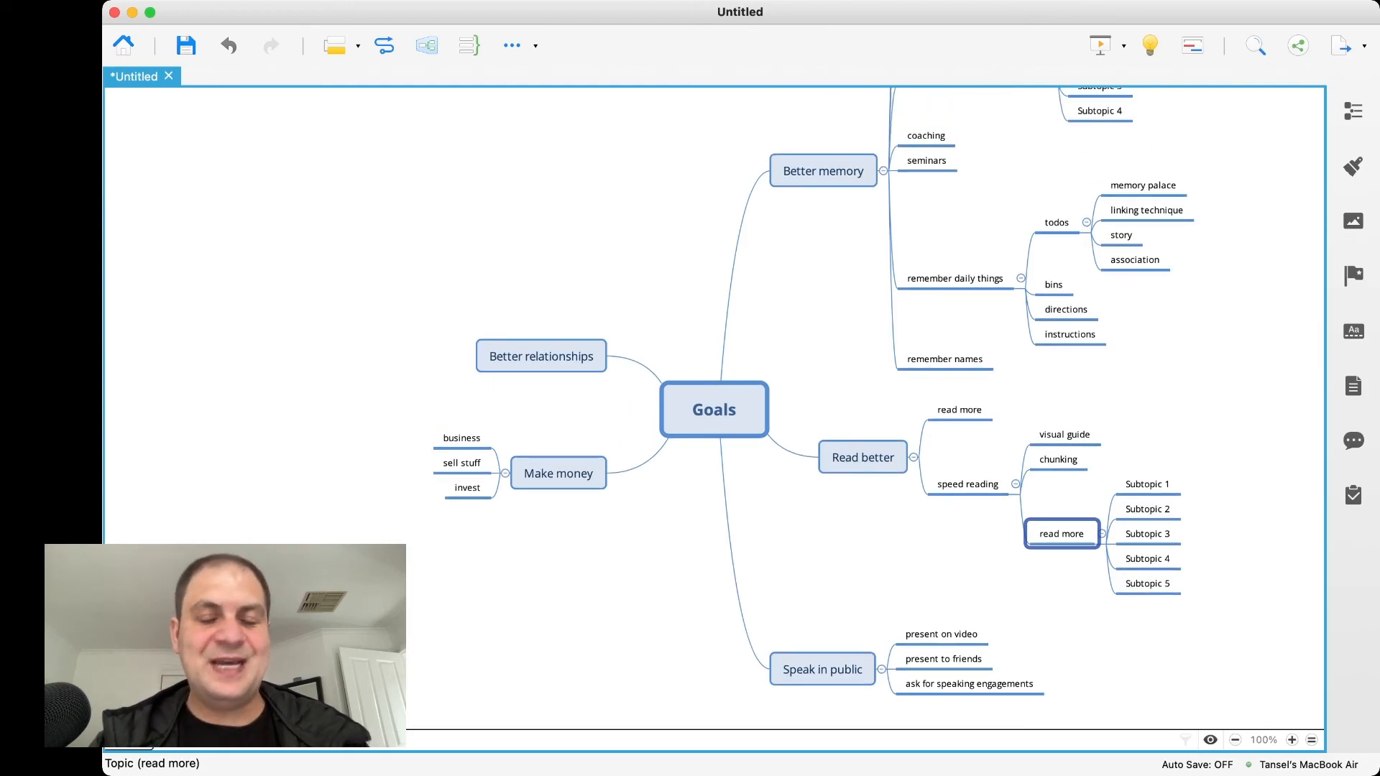